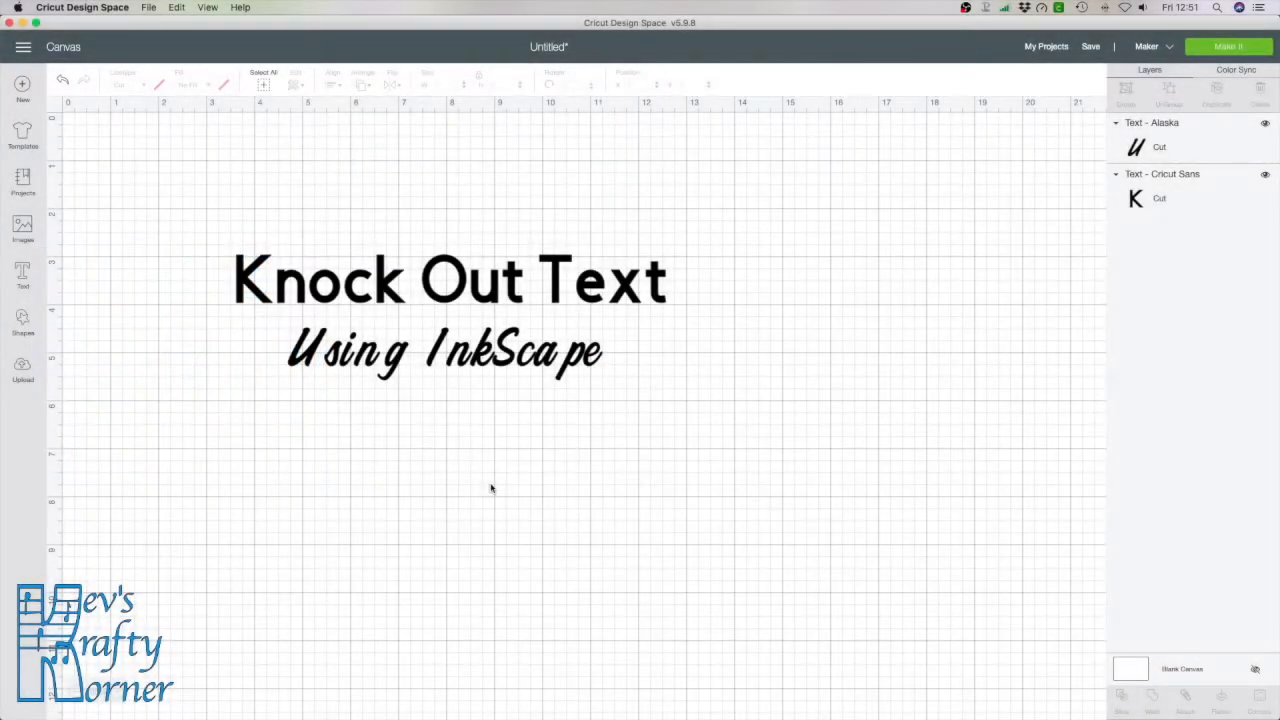
# Switch to Inkscape, where a blank 'New document 2' is open
pyautogui.press('super+Tab')
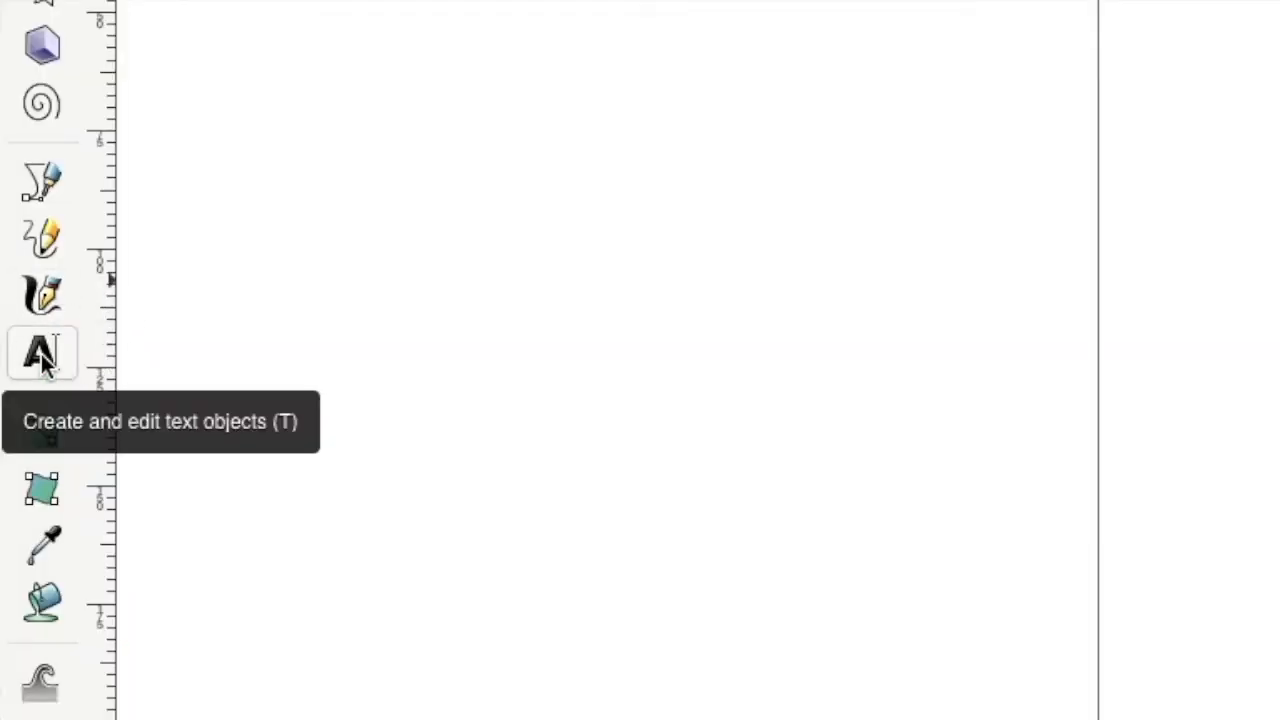
# Type KNIGHT on the canvas as 120 pt Arial Rounded MT Bold text
pyautogui.click(41, 355)
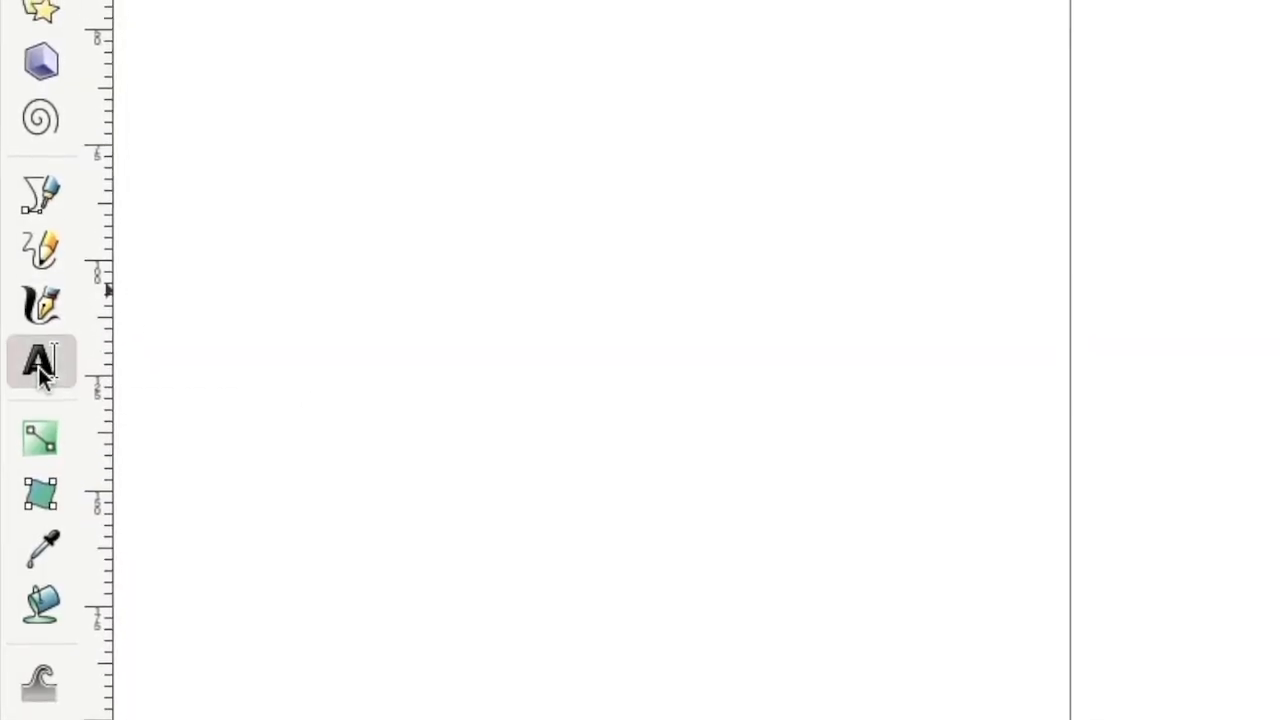
pyautogui.click(1129, 340)
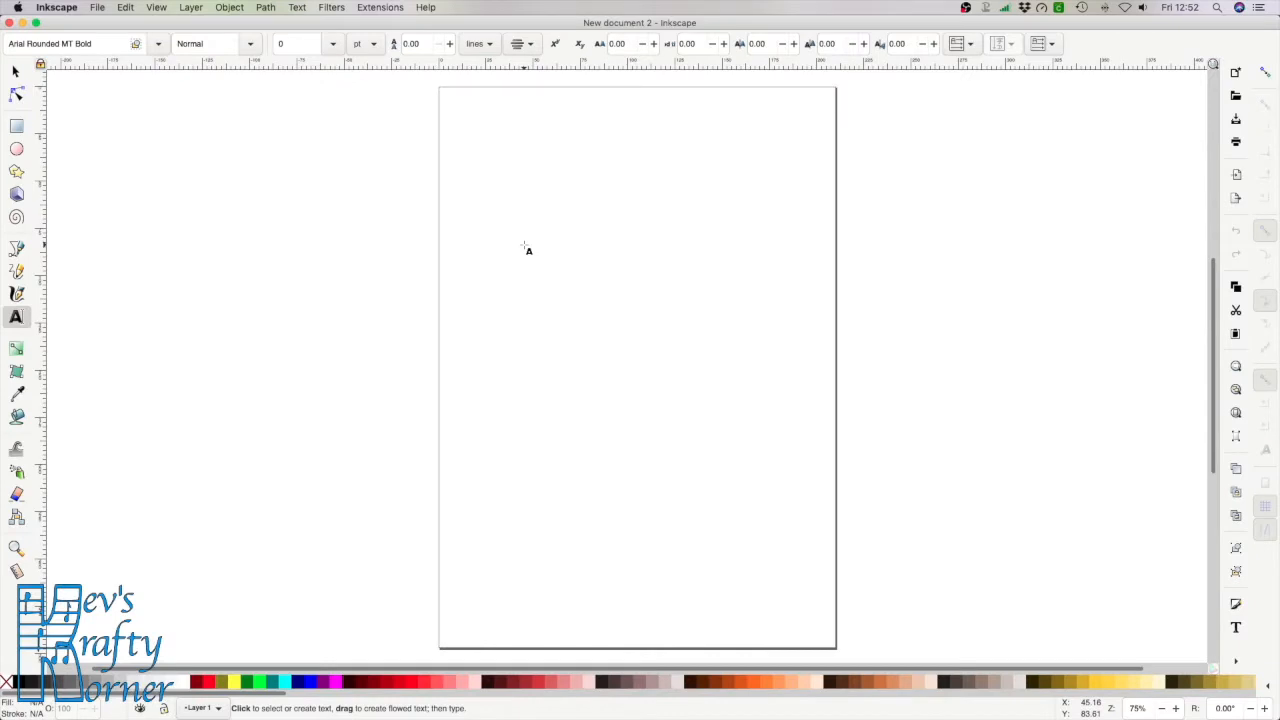
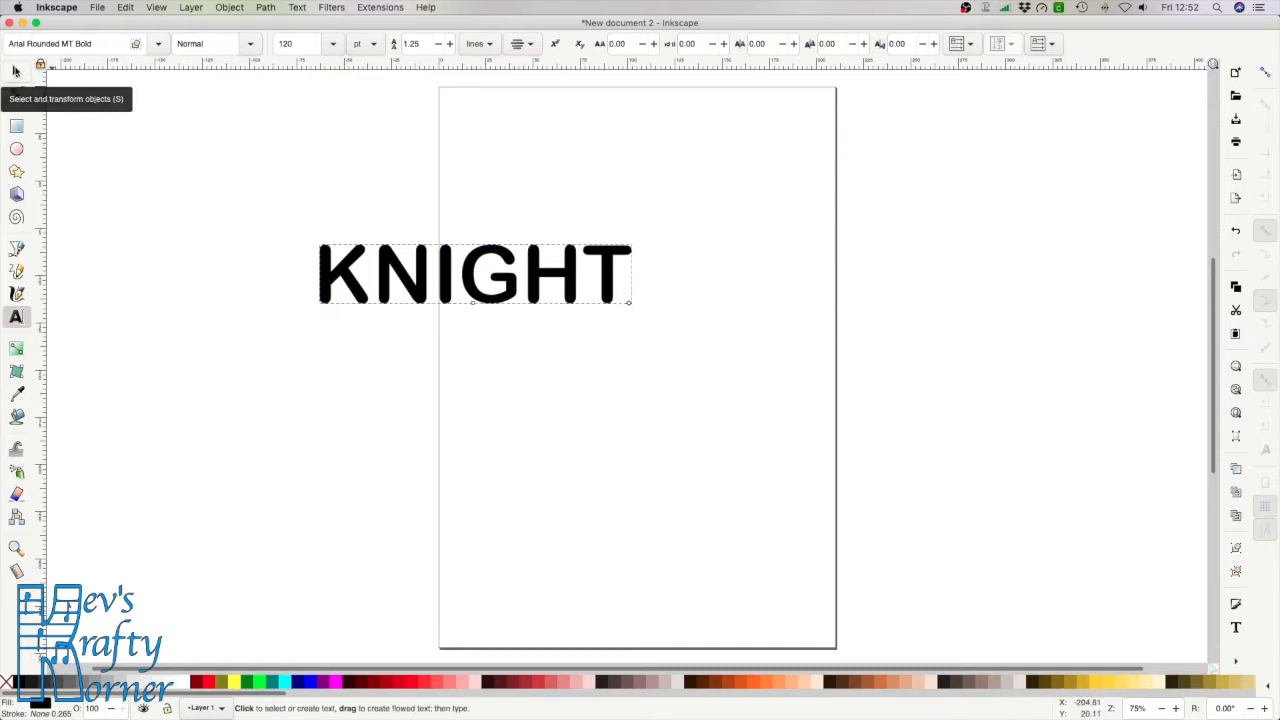
# Drag KNIGHT onto the page and select all of its letters for editing
pyautogui.click(16, 72)
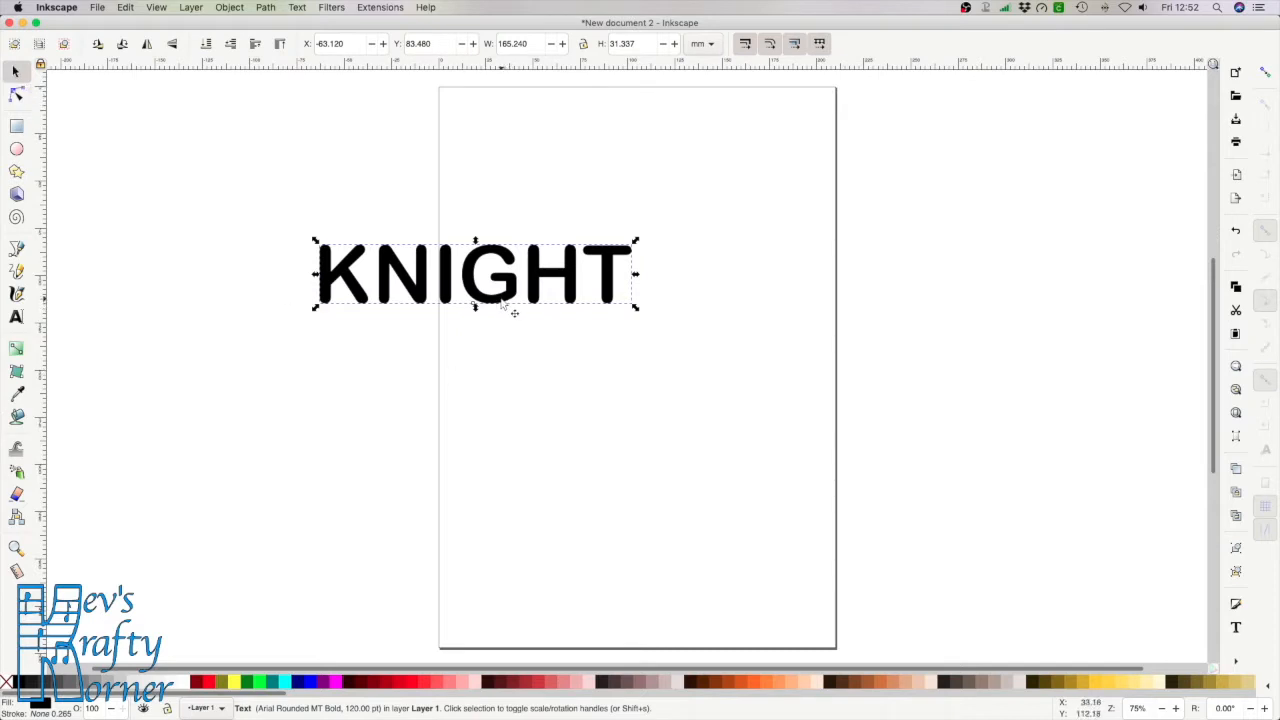
pyautogui.moveTo(500, 302); pyautogui.dragTo(654, 280)
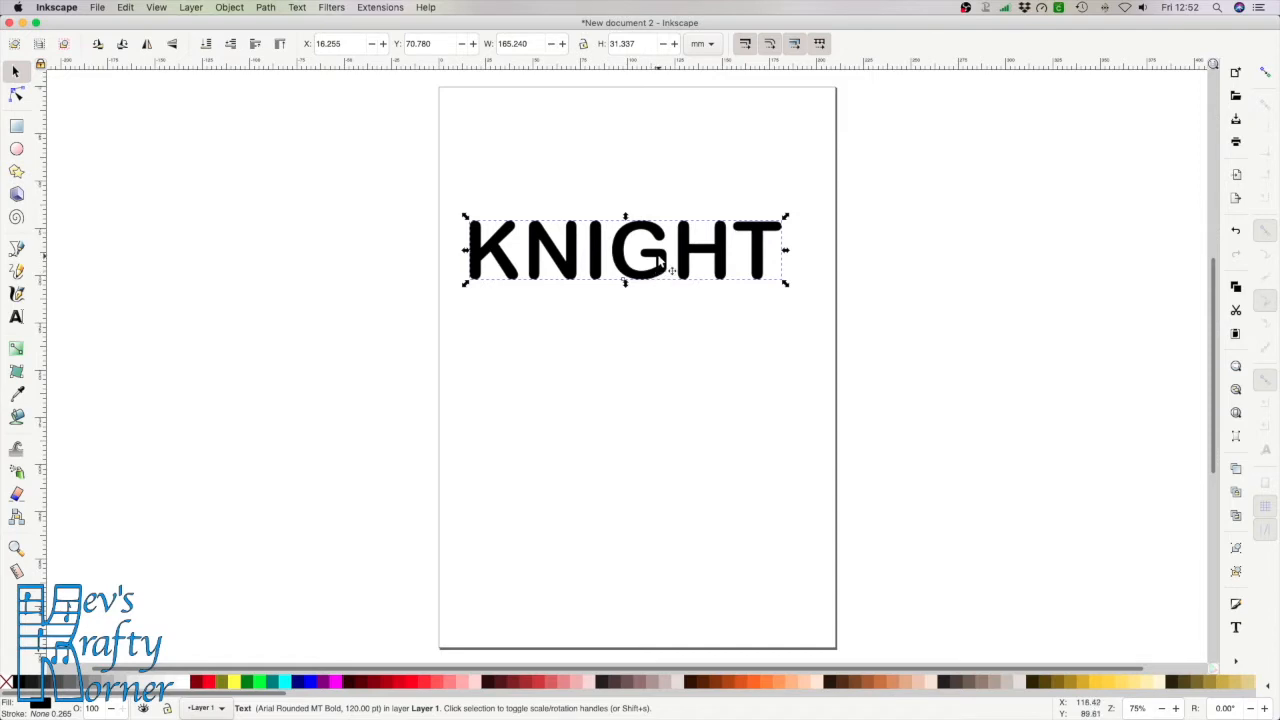
pyautogui.tripleClick(658, 260)
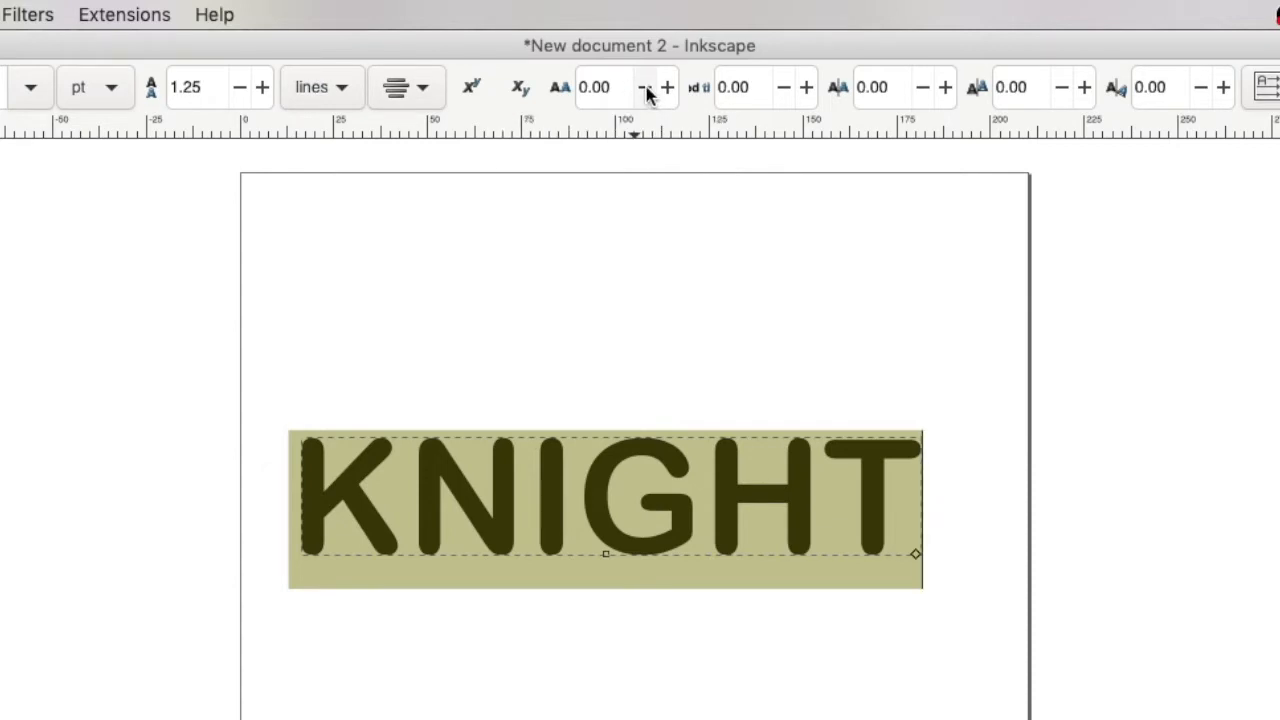
# Set KNIGHT's letter spacing to -10 px so the letters nearly touch
pyautogui.click(645, 90)
pyautogui.click(645, 90)
pyautogui.click(645, 90)
pyautogui.click(645, 90)
pyautogui.click(645, 90)
pyautogui.click(645, 90)
pyautogui.click(645, 90)
pyautogui.click(645, 90)
pyautogui.moveTo(645, 90); pyautogui.dragTo(646, 92)
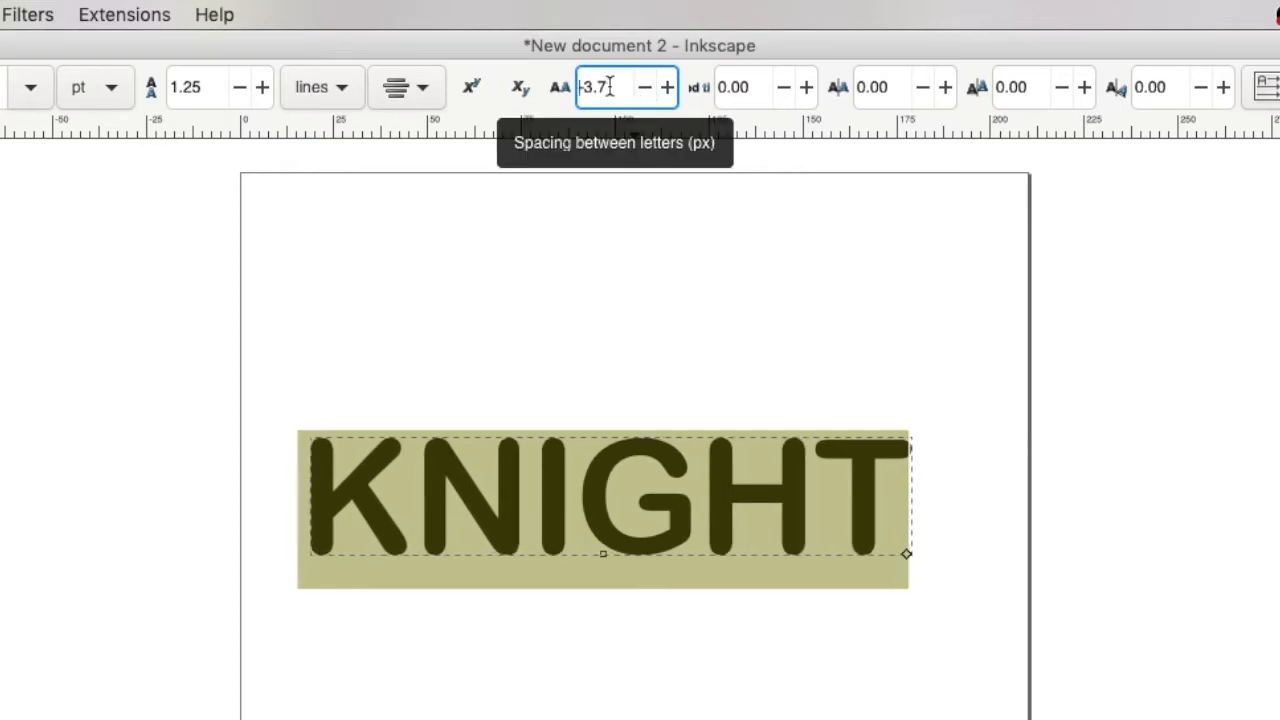
pyautogui.doubleClick(609, 87)
pyautogui.write('-10')
pyautogui.press('Return')
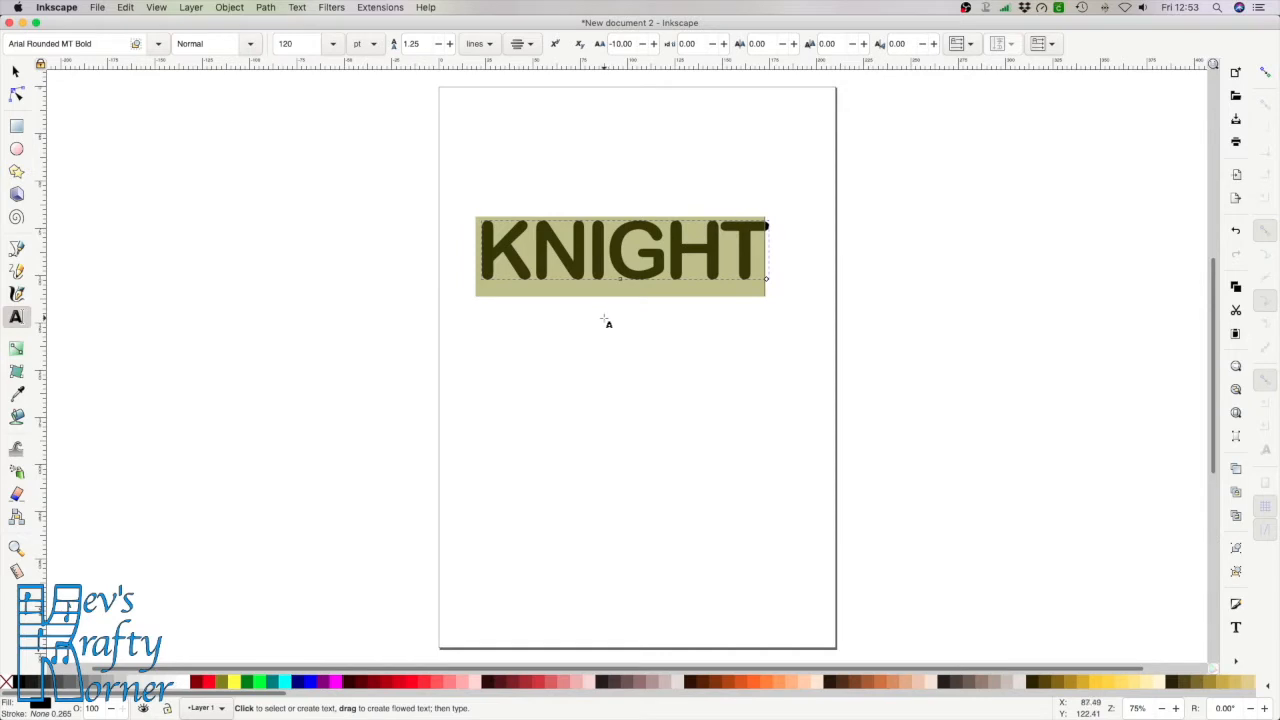
# Duplicate KNIGHT, place the copy straight above the original, and select the lower one
pyautogui.click(16, 72)
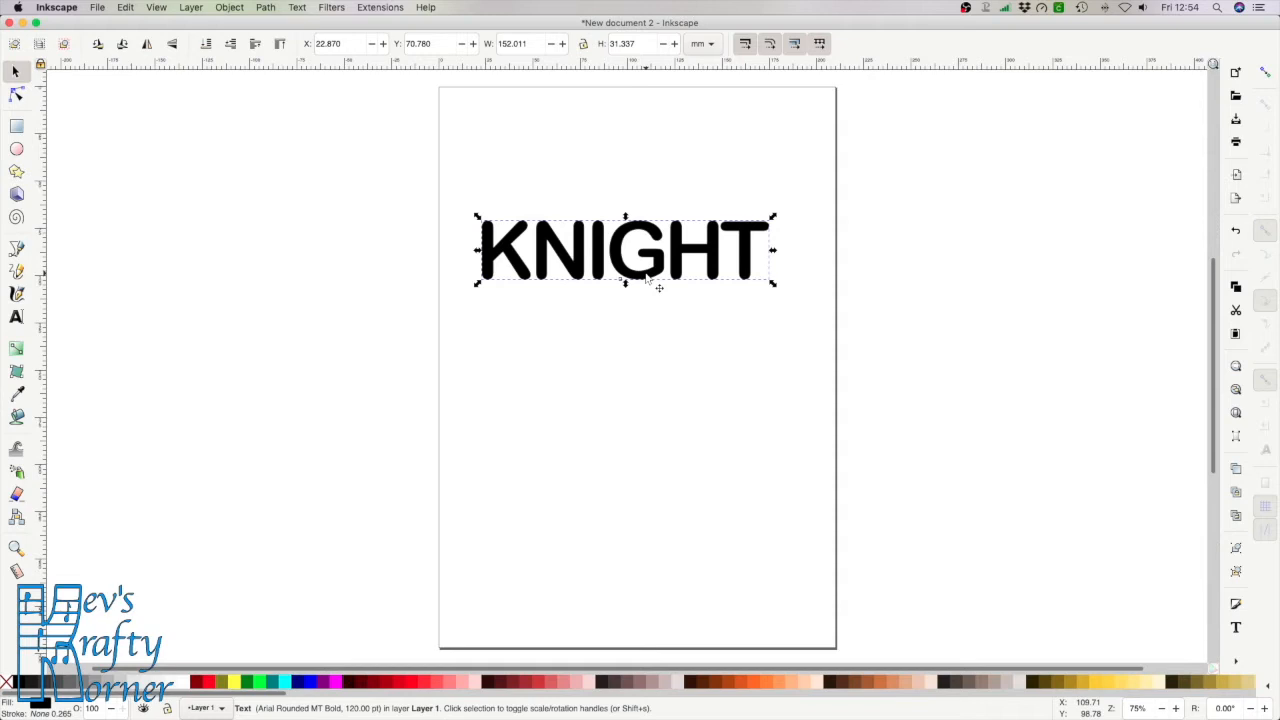
pyautogui.hotkey('alt', 'd')
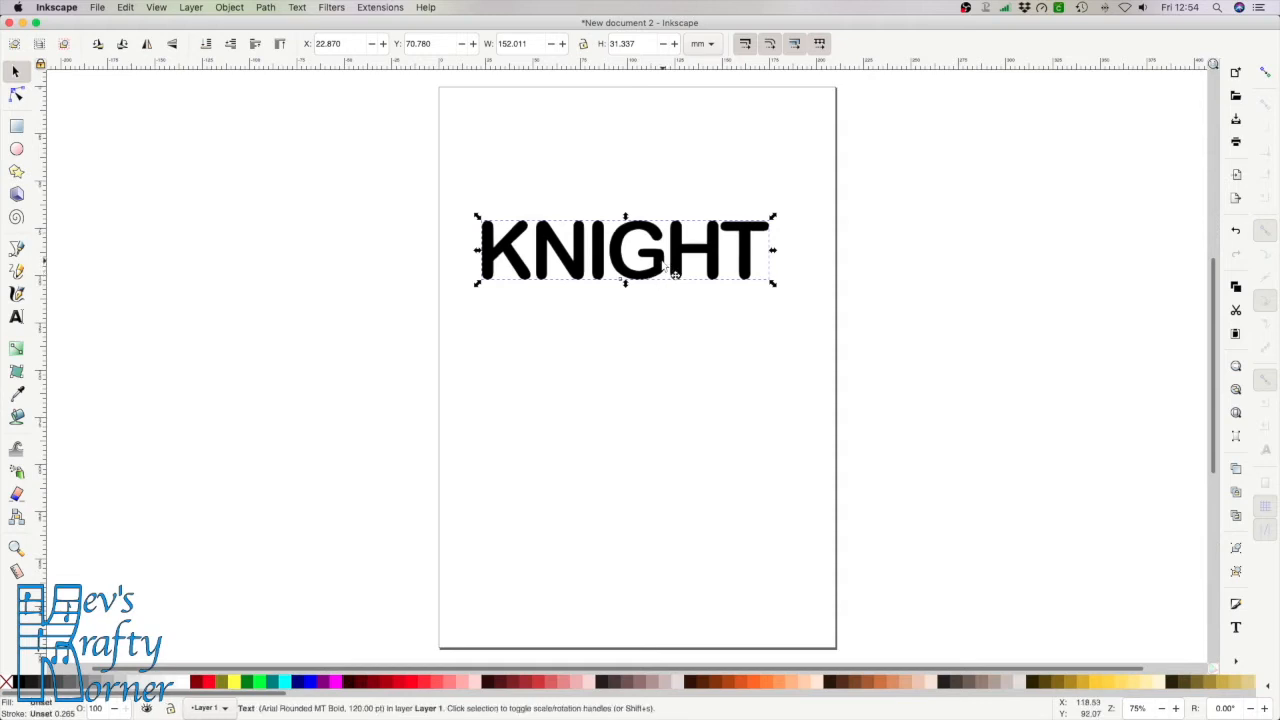
pyautogui.moveTo(662, 265); pyautogui.dragTo(662, 184)
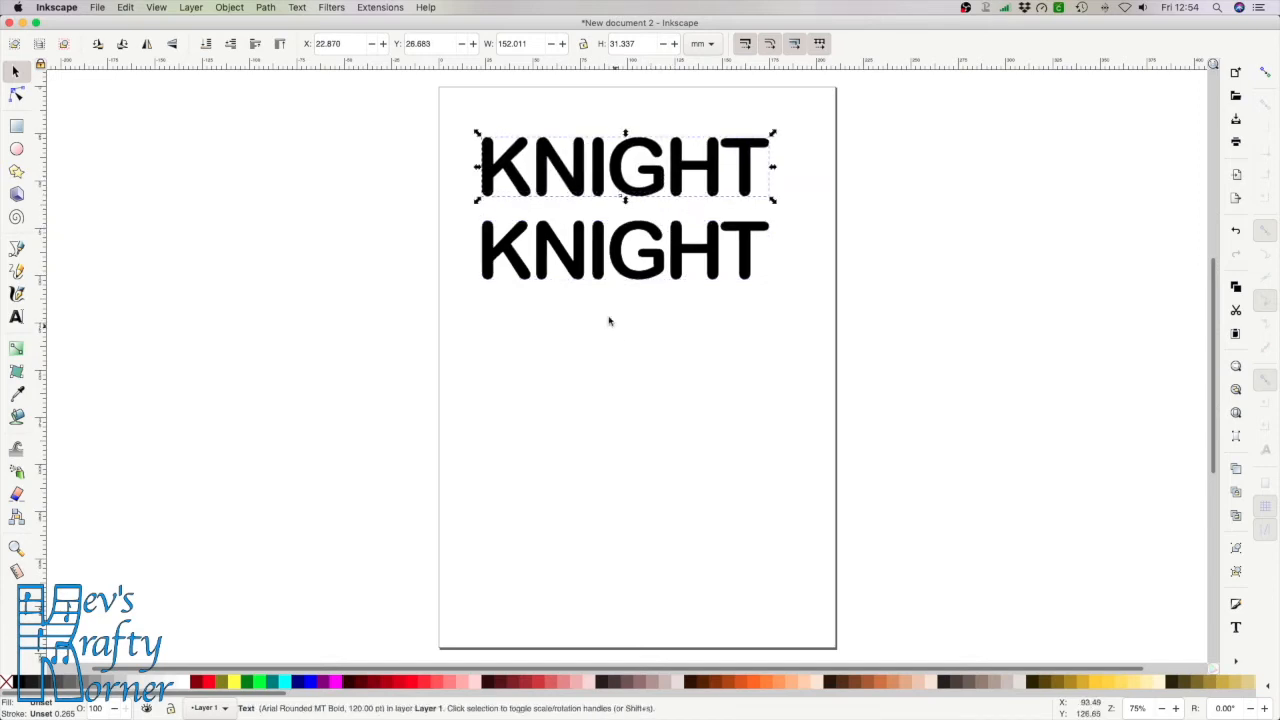
pyautogui.click(645, 278)
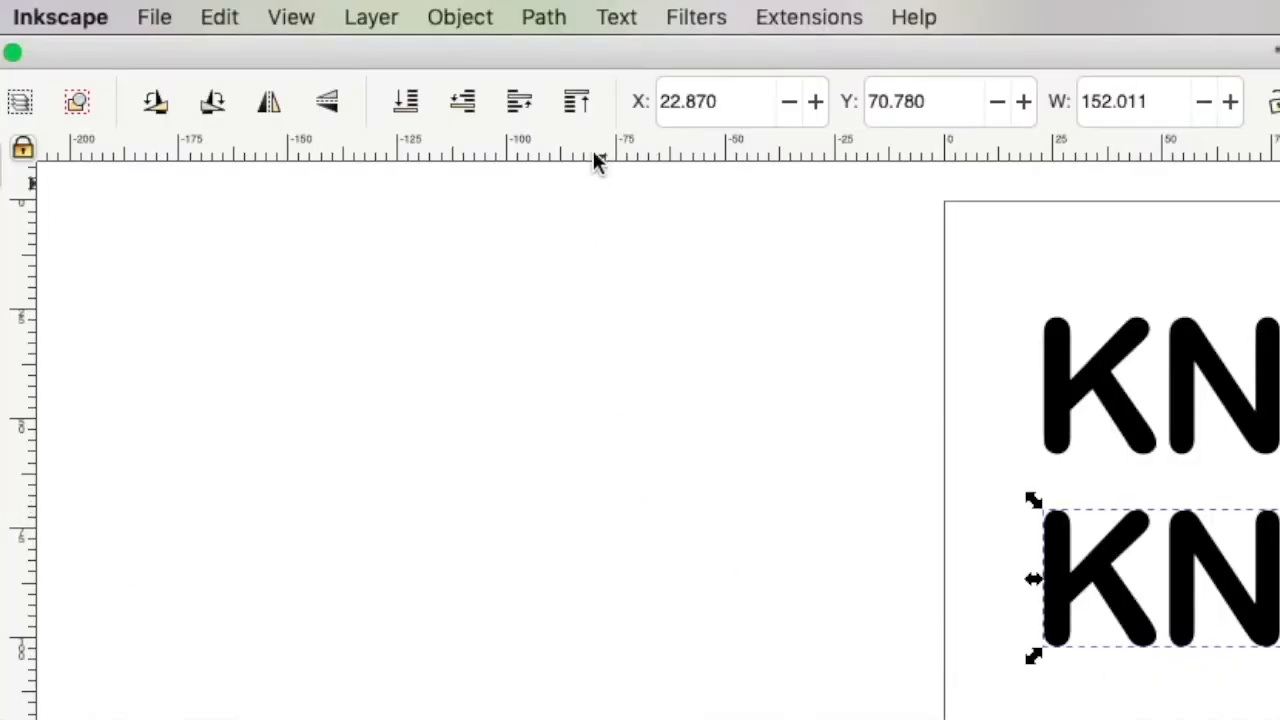
# Convert the lower KNIGHT to a path, ungroup it, and union the letters into one 150-node path
pyautogui.click(545, 18)
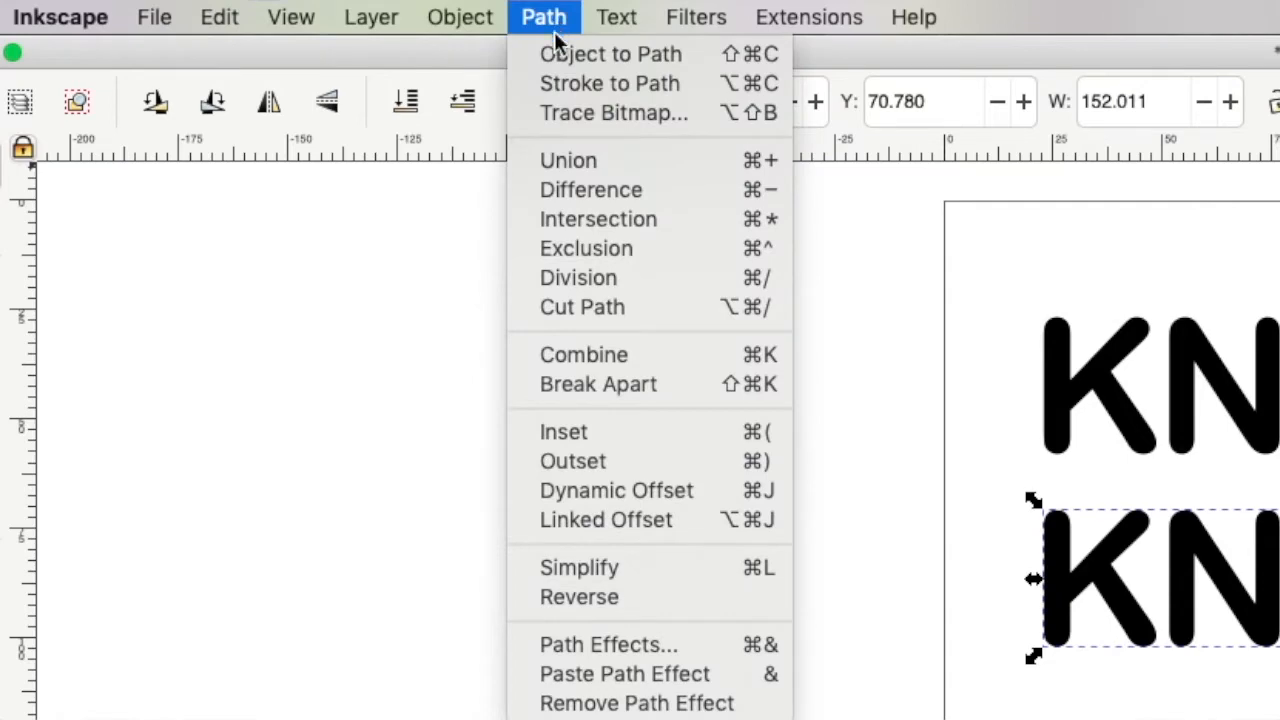
pyautogui.click(558, 56)
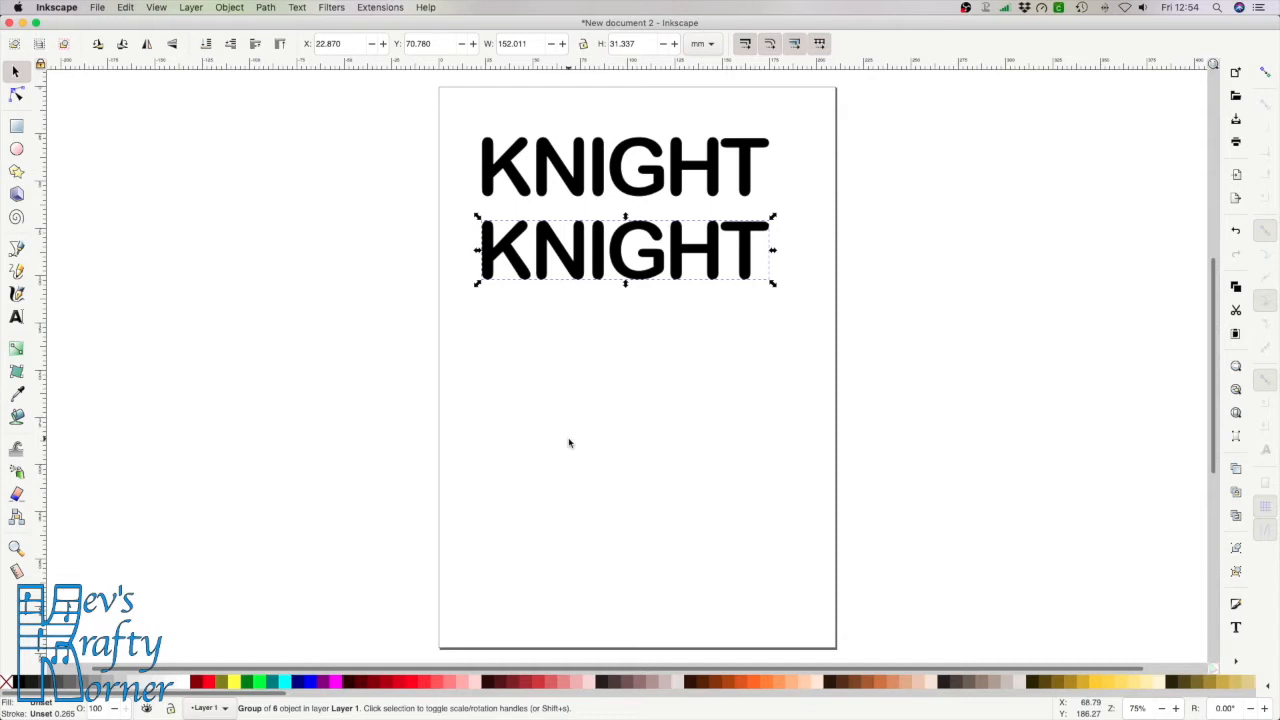
pyautogui.hotkey('ctrl', 'shift', 'g')
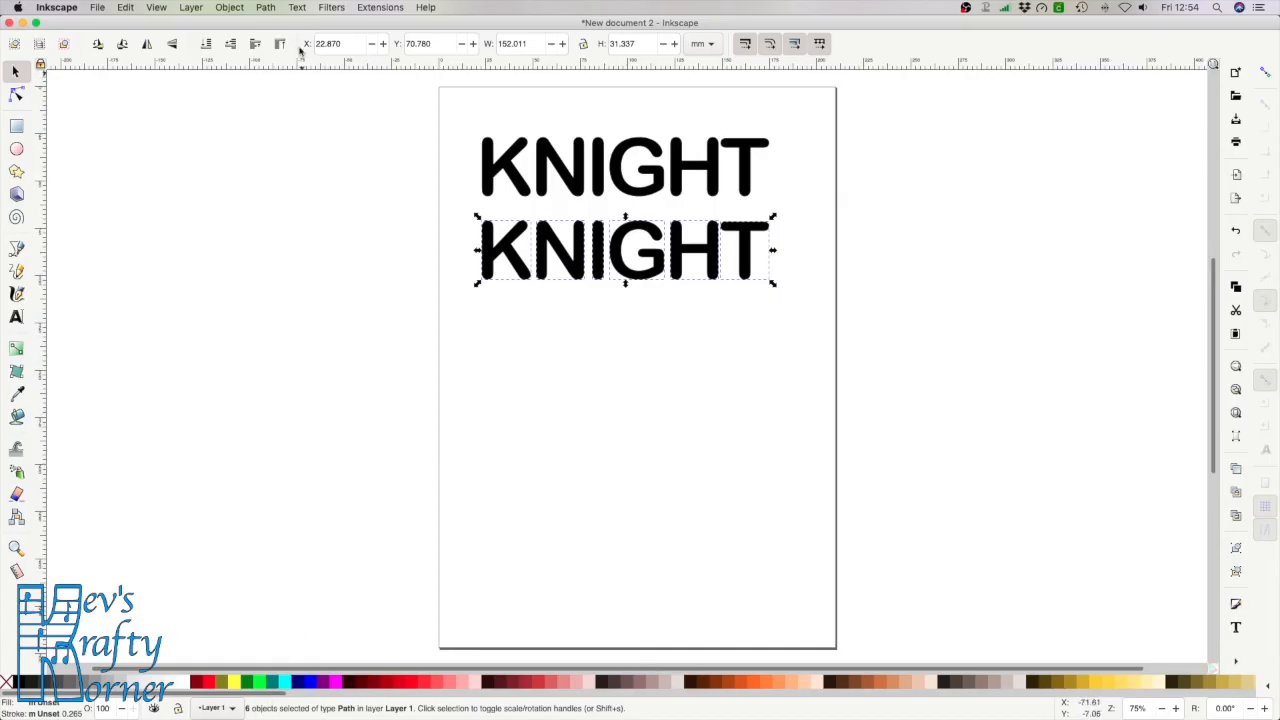
pyautogui.click(266, 7)
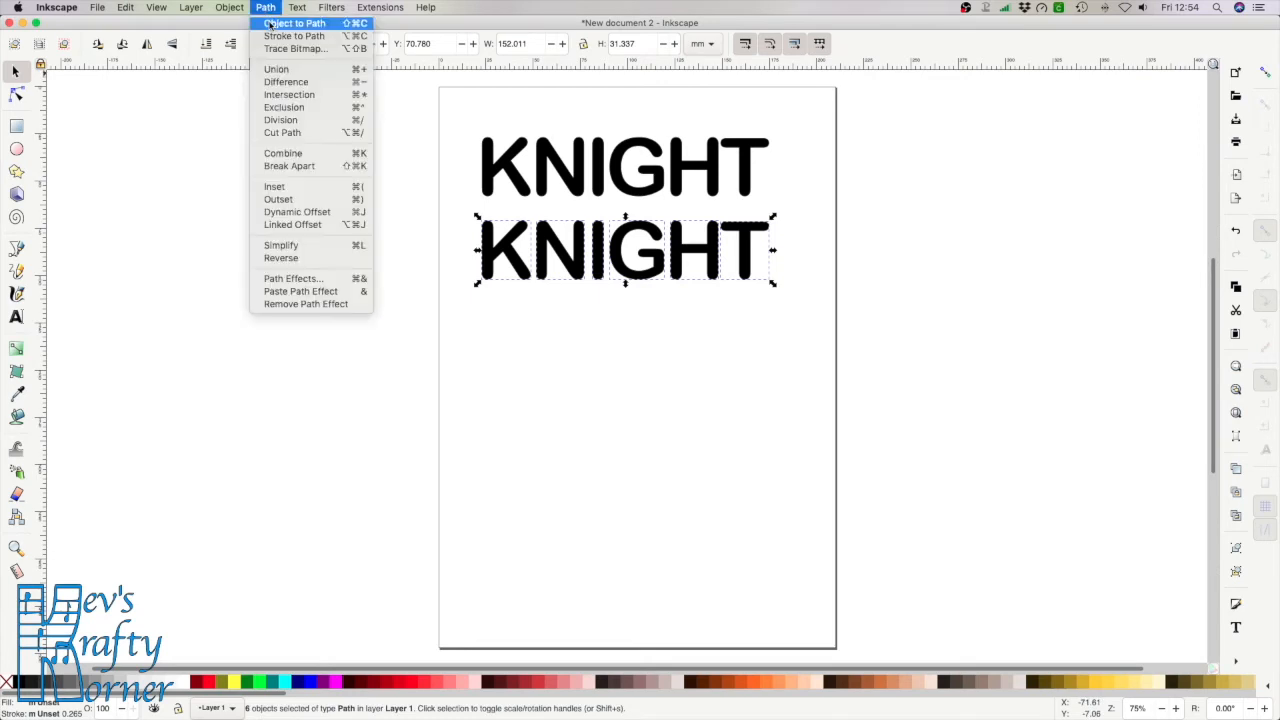
pyautogui.click(288, 70)
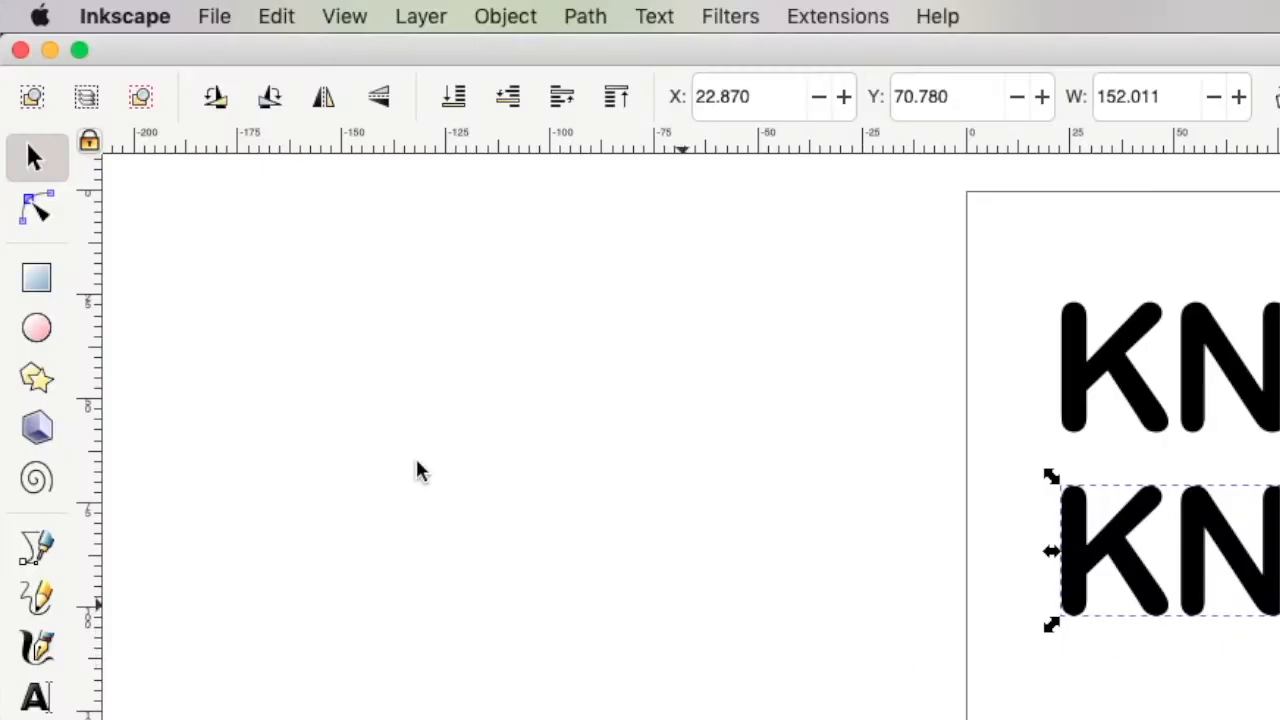
pyautogui.click(37, 210)
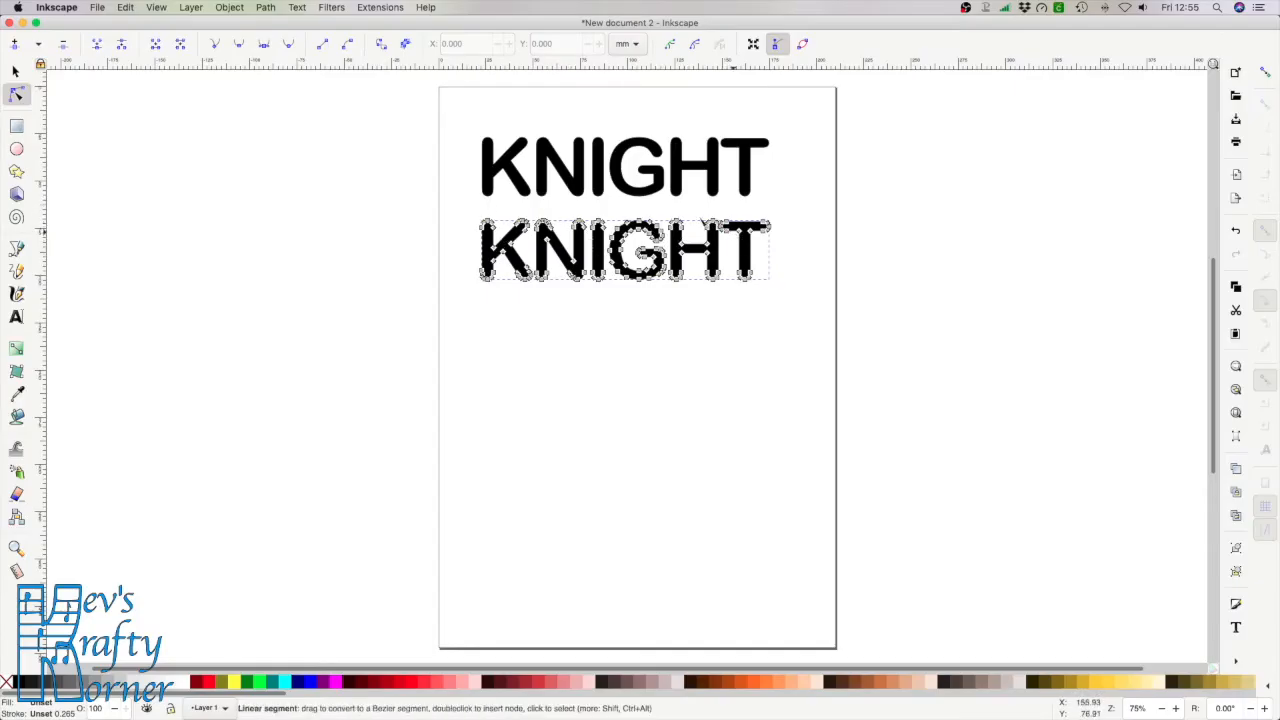
pyautogui.click(15, 72)
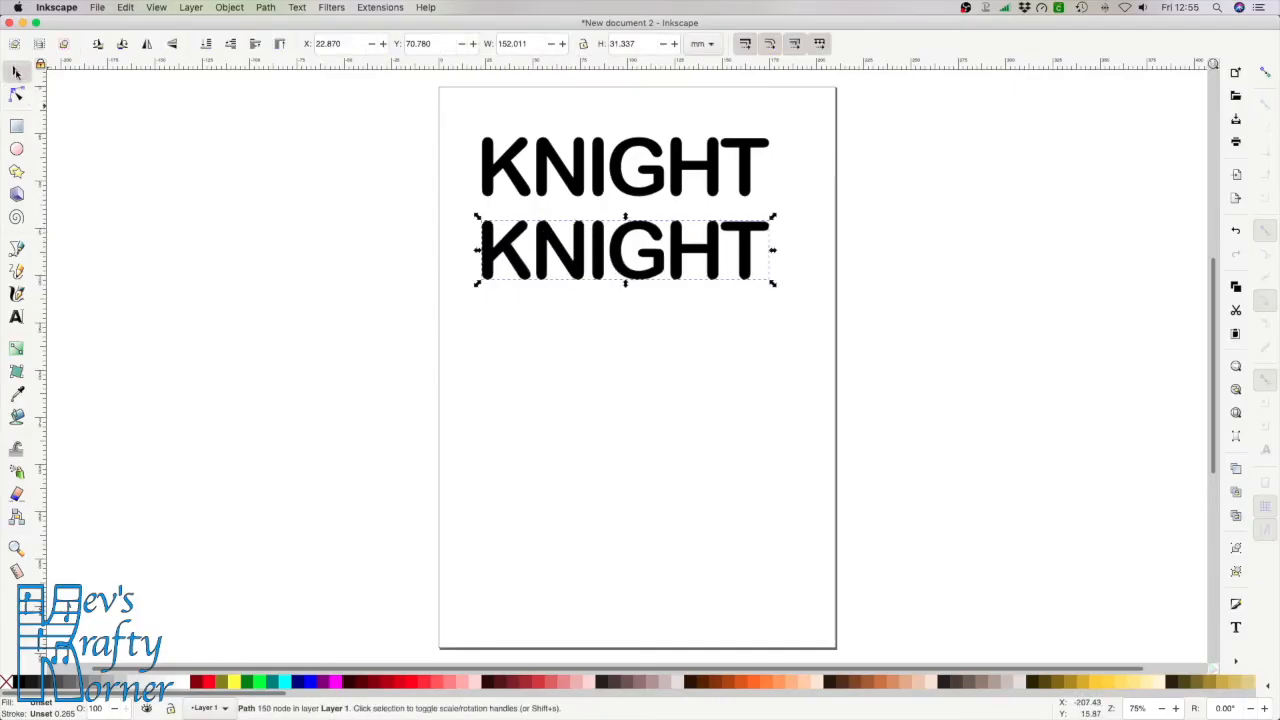
pyautogui.click(673, 330)
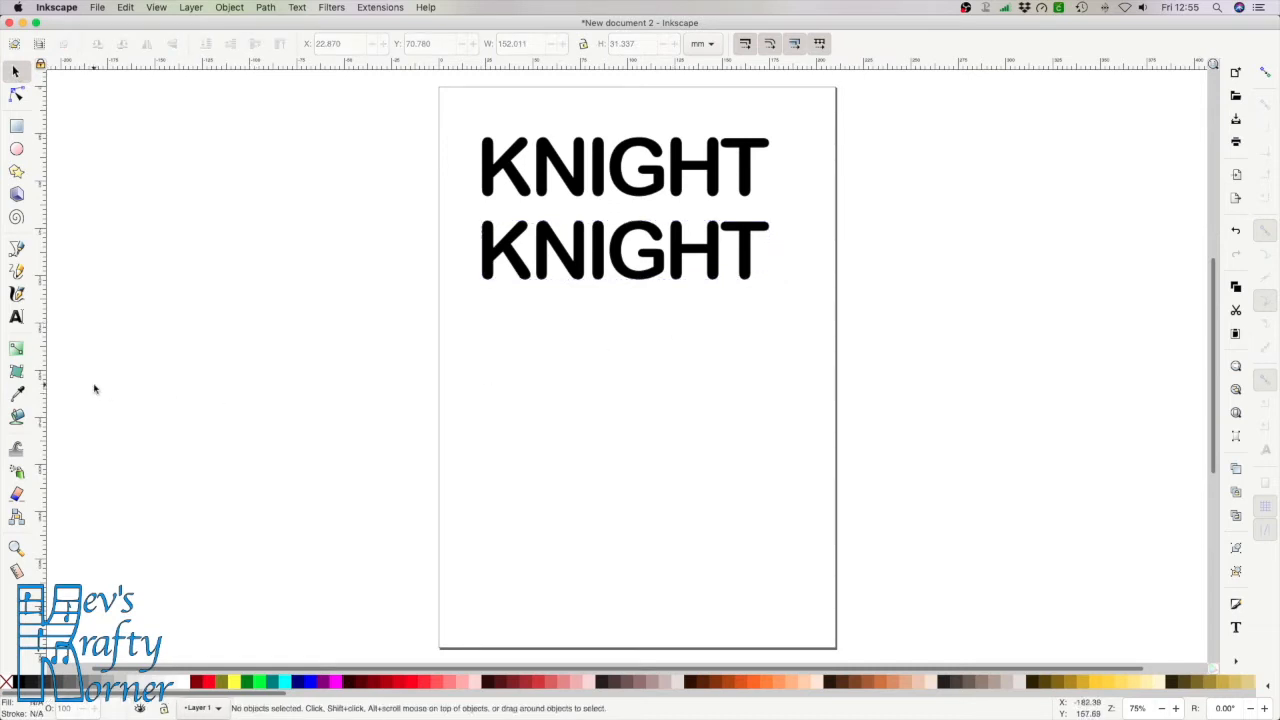
# Add the two first names joined by an underscore as a text line below the KNIGHTs
pyautogui.click(16, 317)
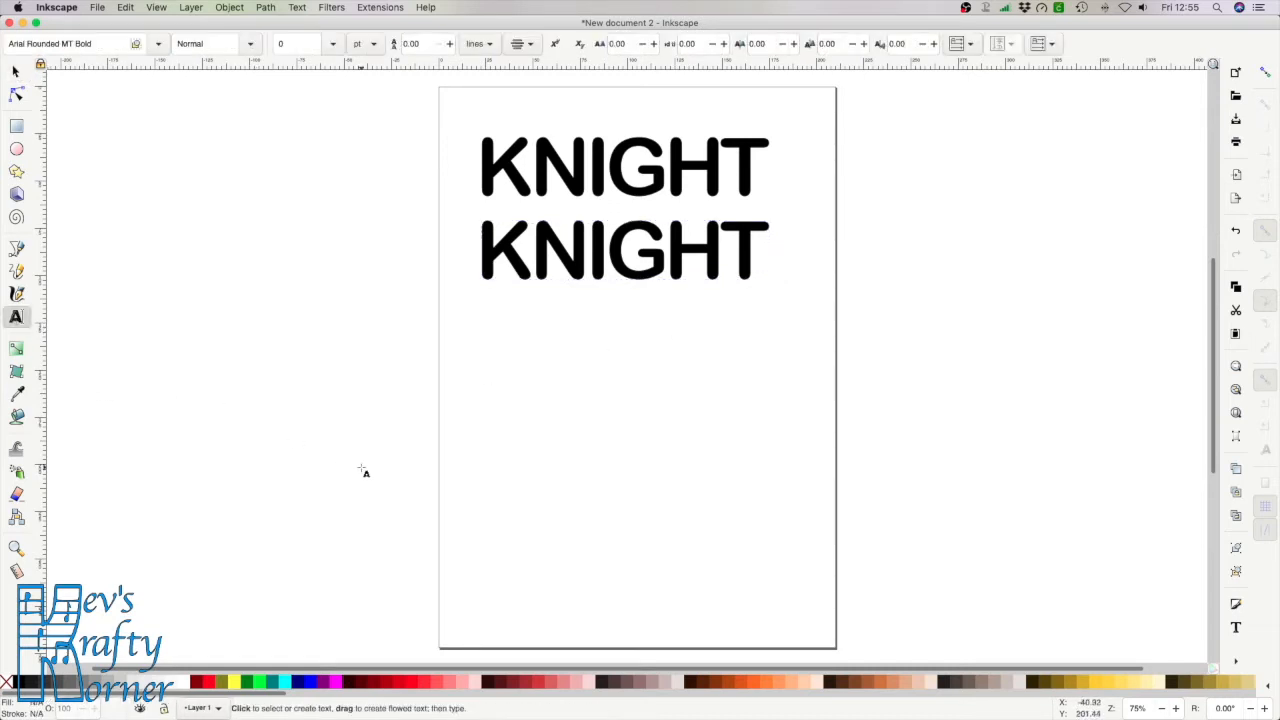
pyautogui.click(516, 394)
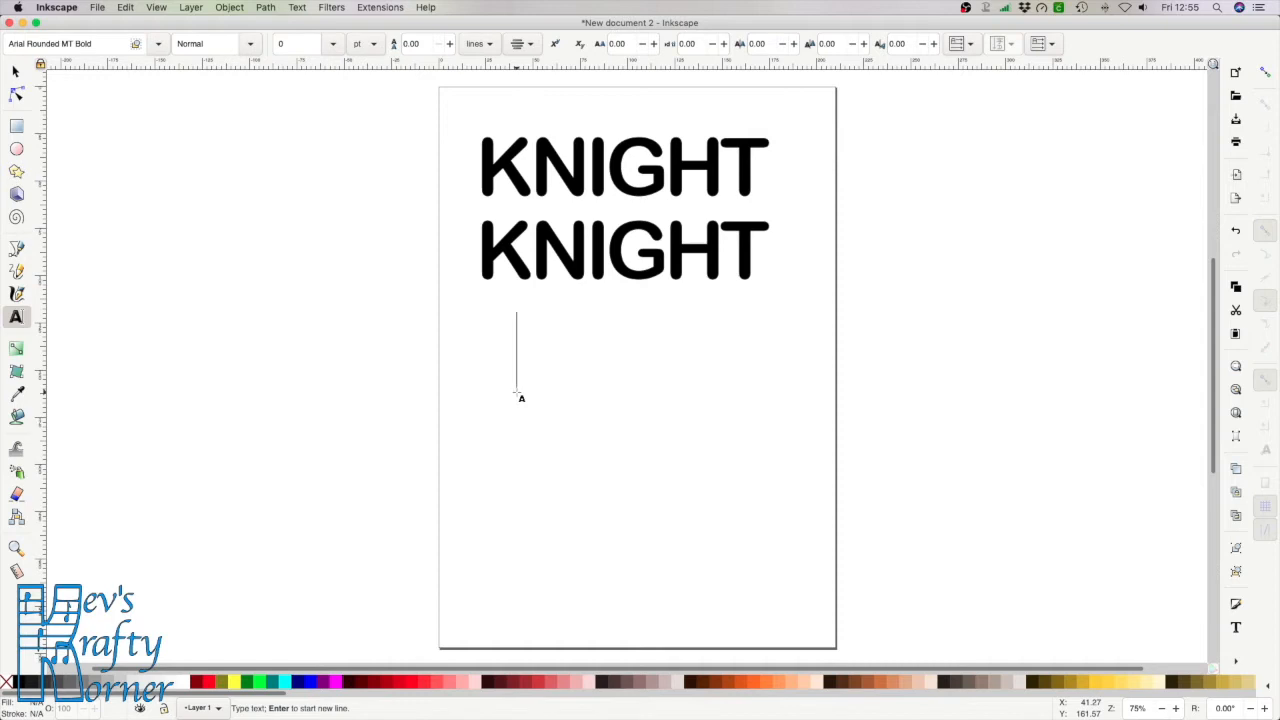
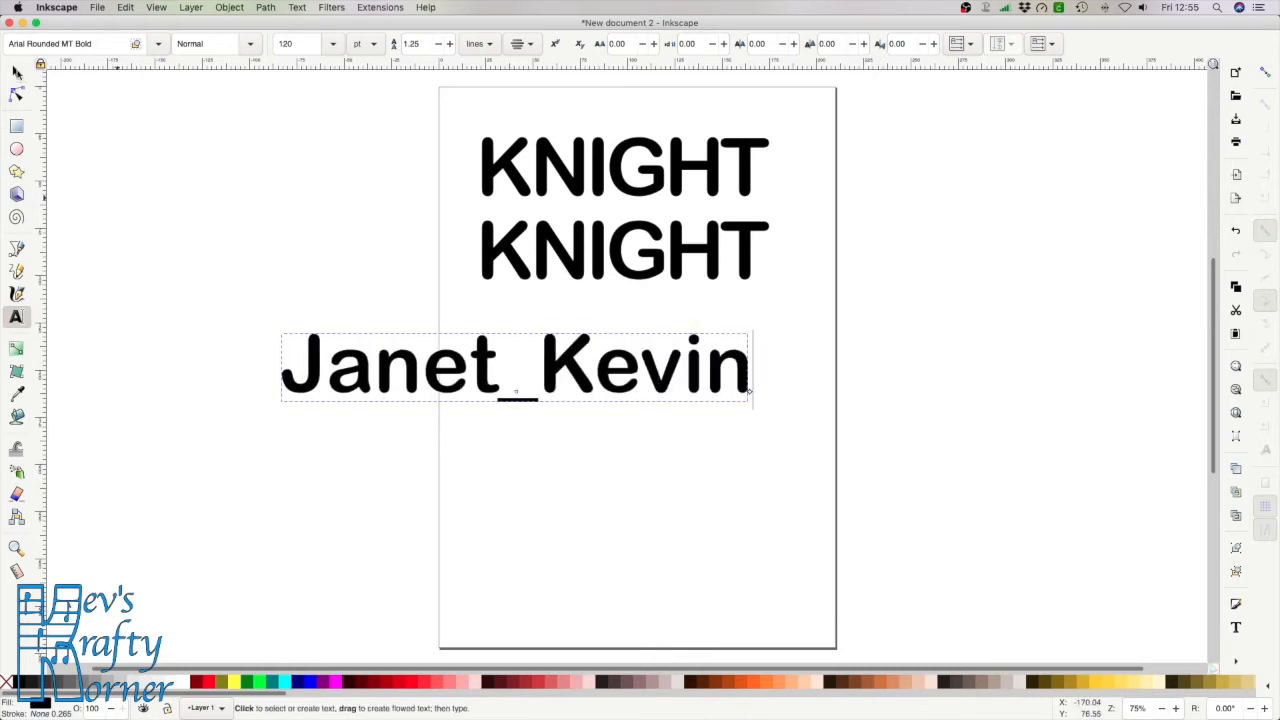
pyautogui.click(16, 72)
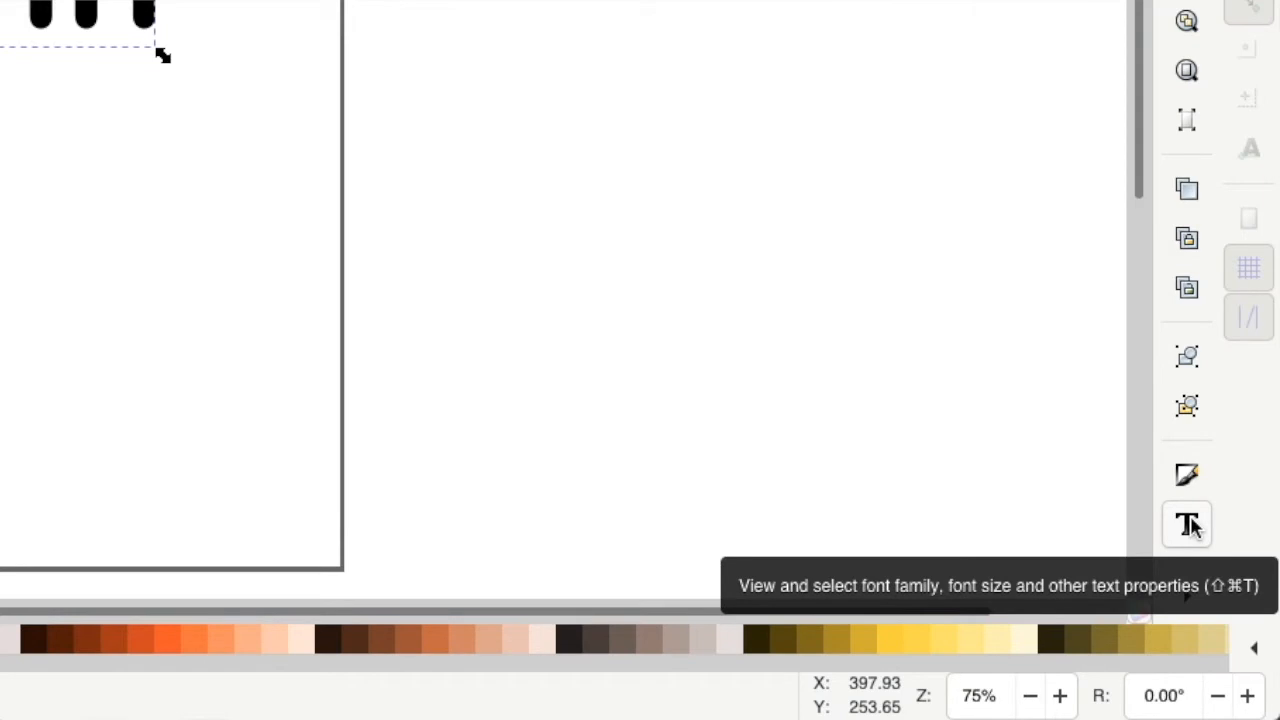
# Set the names text to the I Love Glitter script font at 70 pt
pyautogui.click(1188, 525)
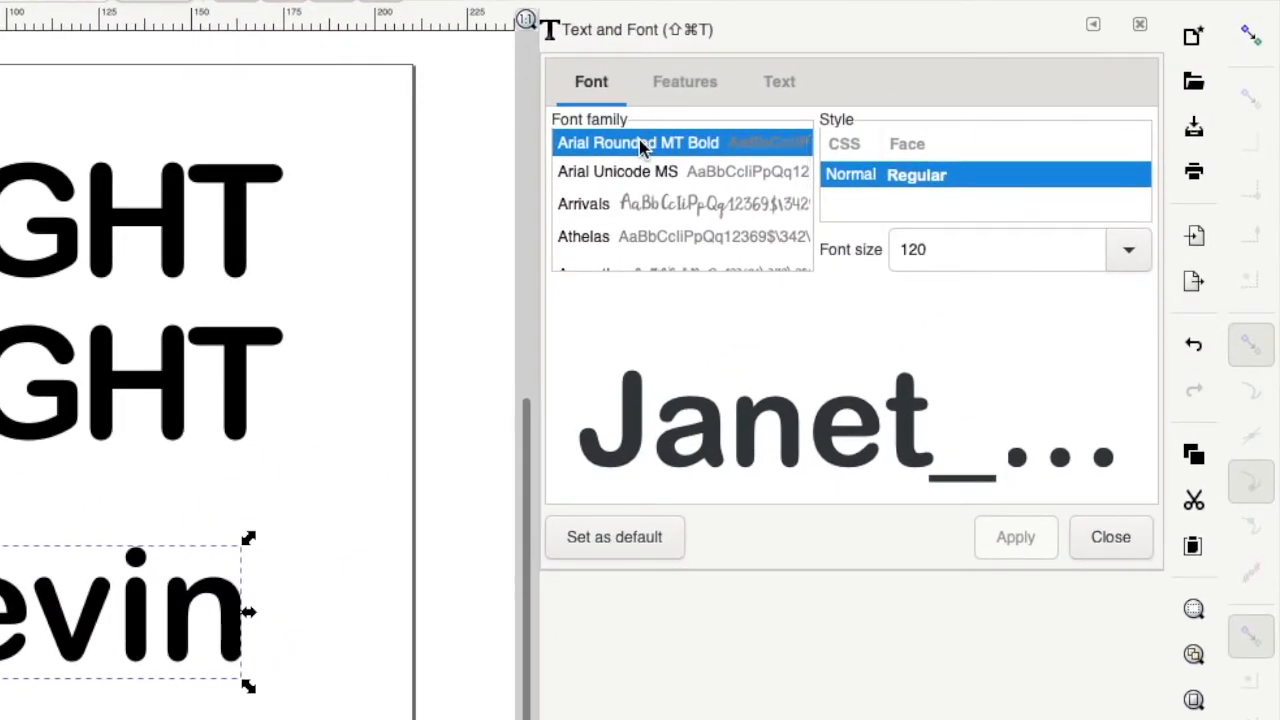
pyautogui.write('I')
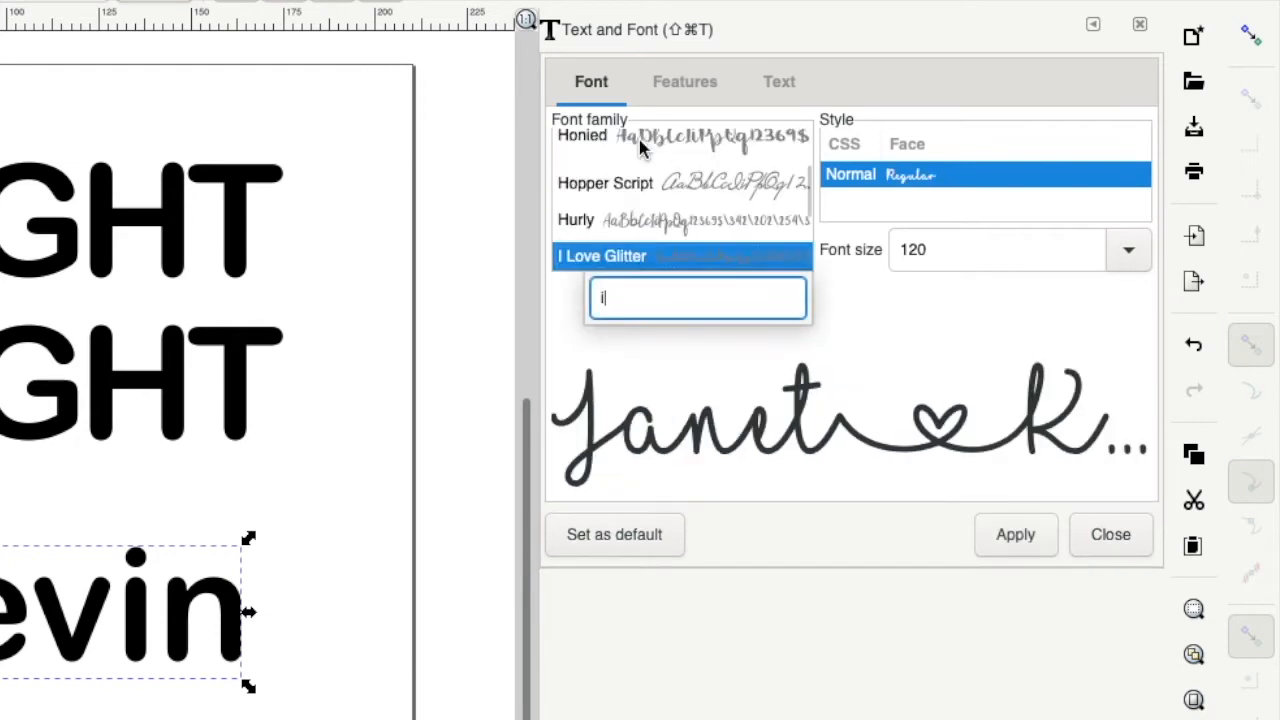
pyautogui.click(605, 260)
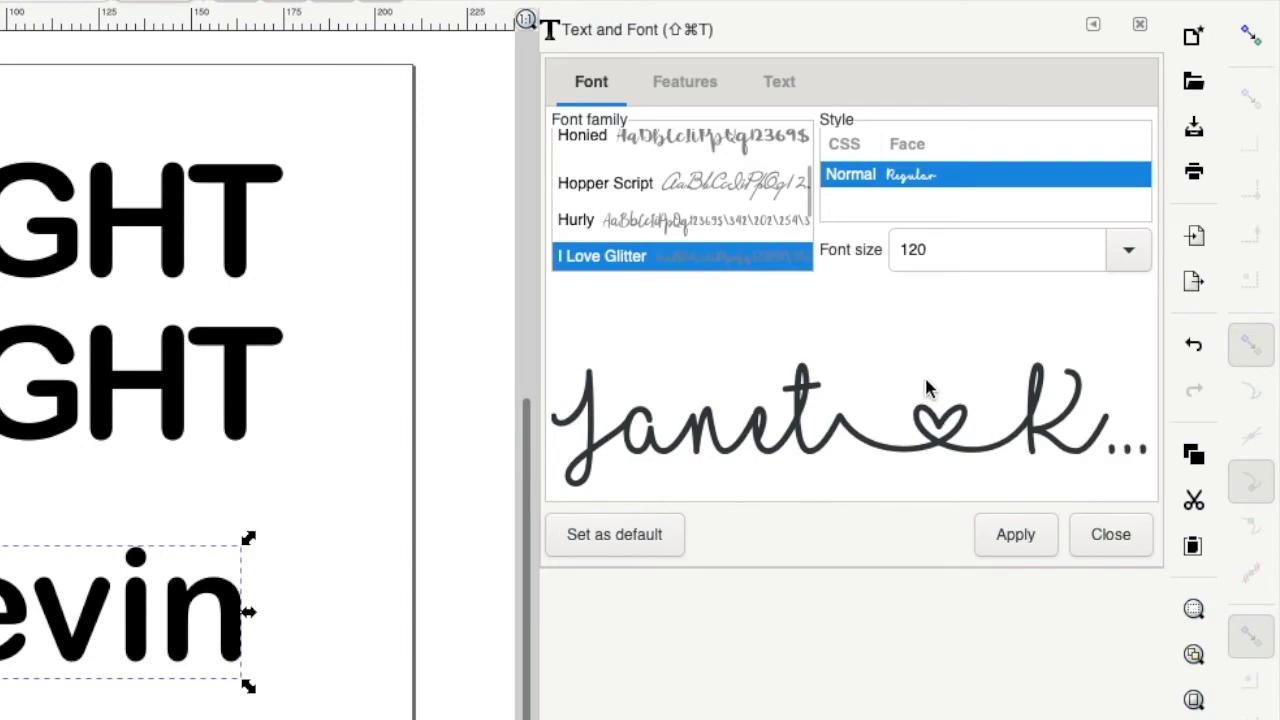
pyautogui.click(1023, 535)
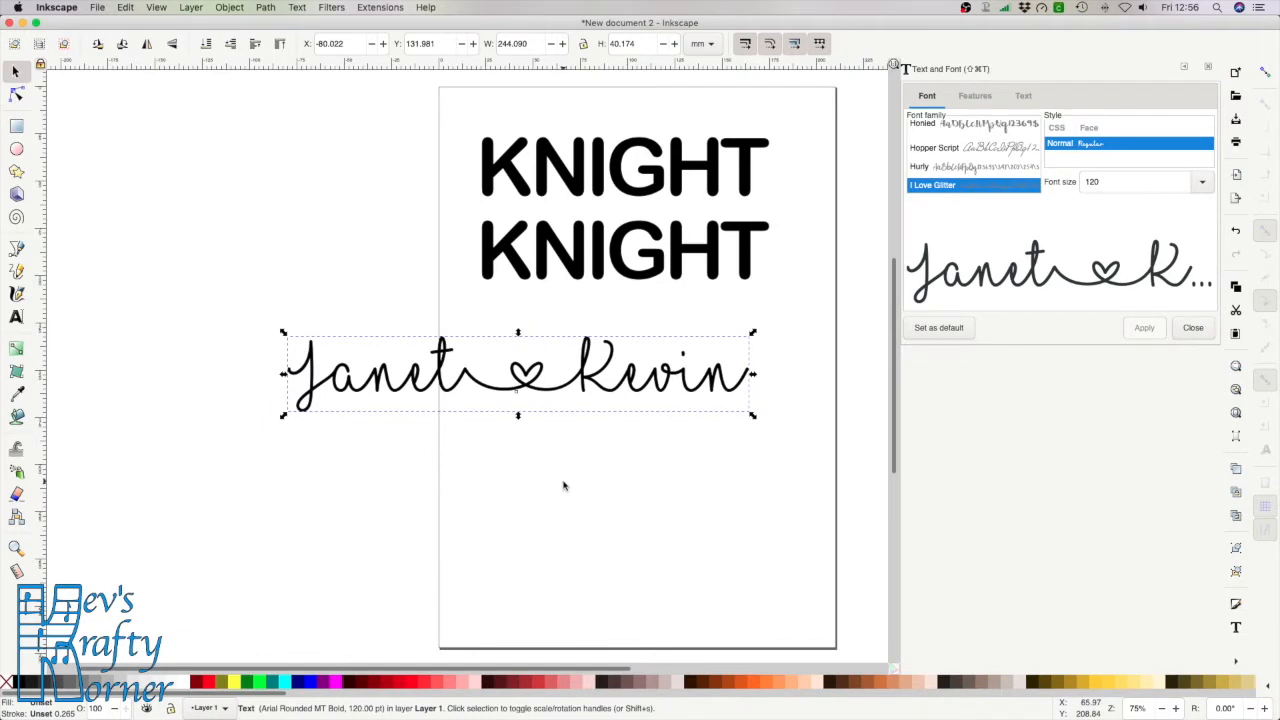
pyautogui.doubleClick(1090, 181)
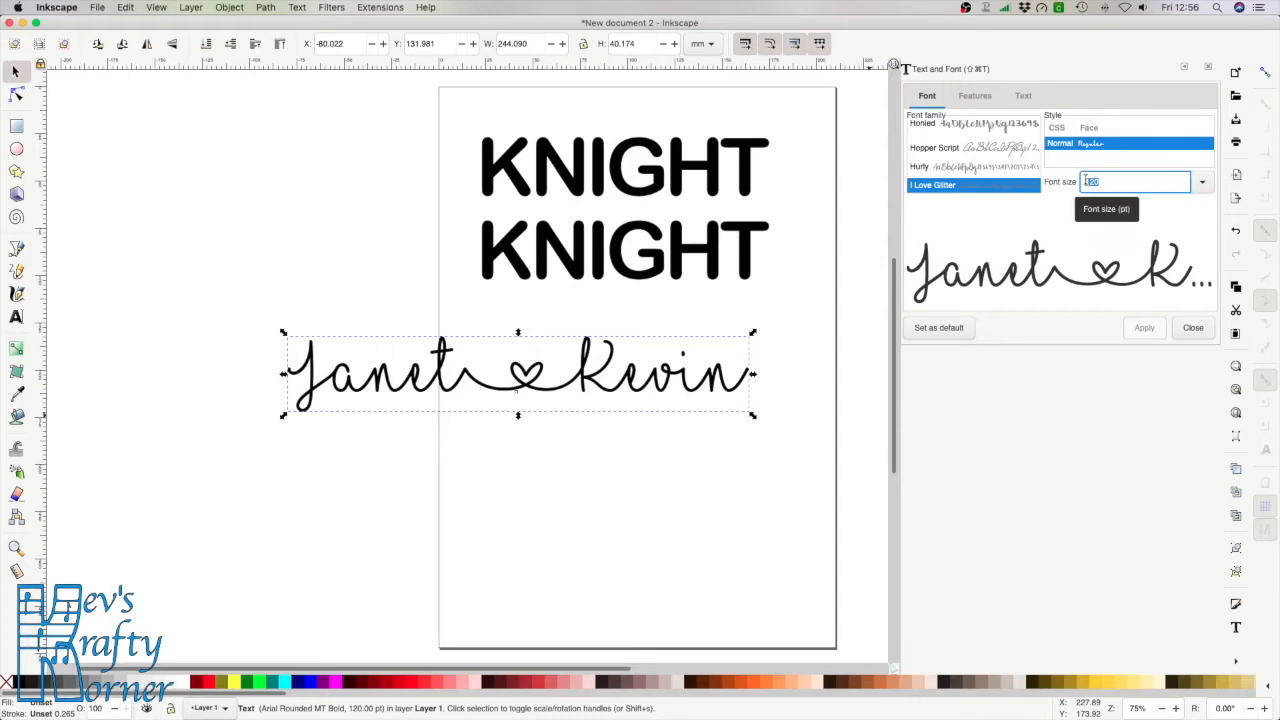
pyautogui.write('70')
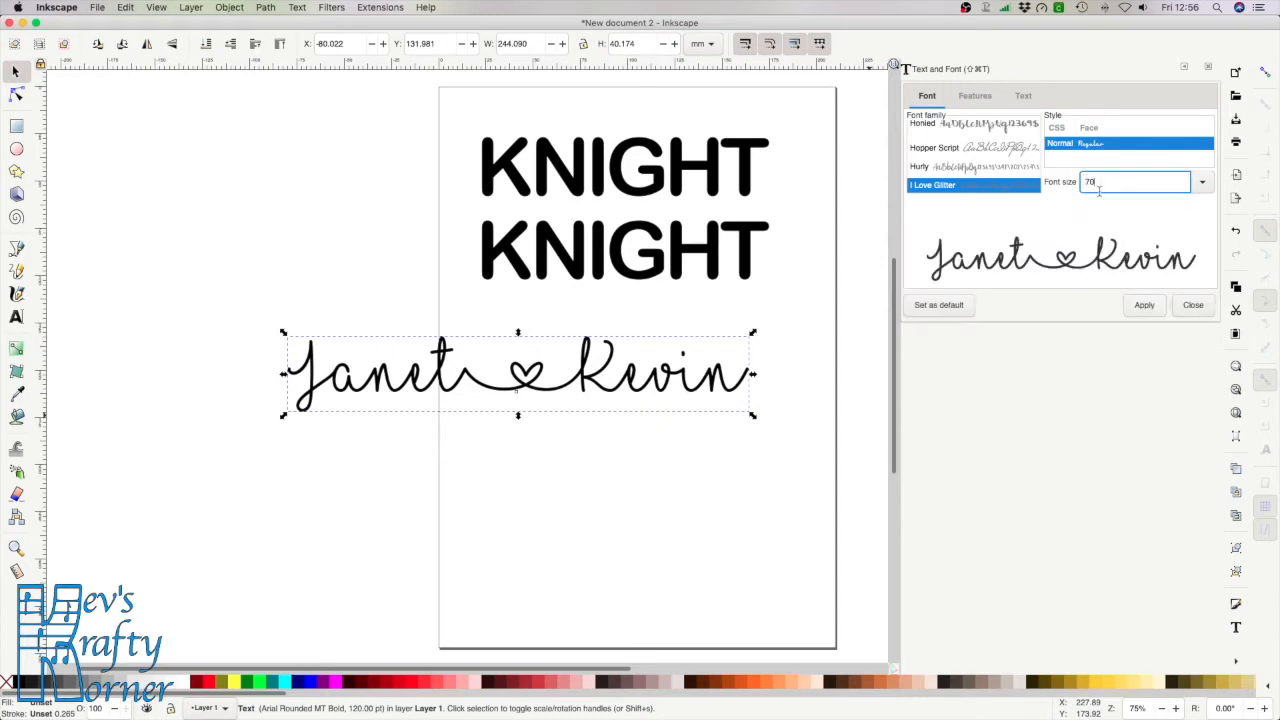
pyautogui.click(1144, 305)
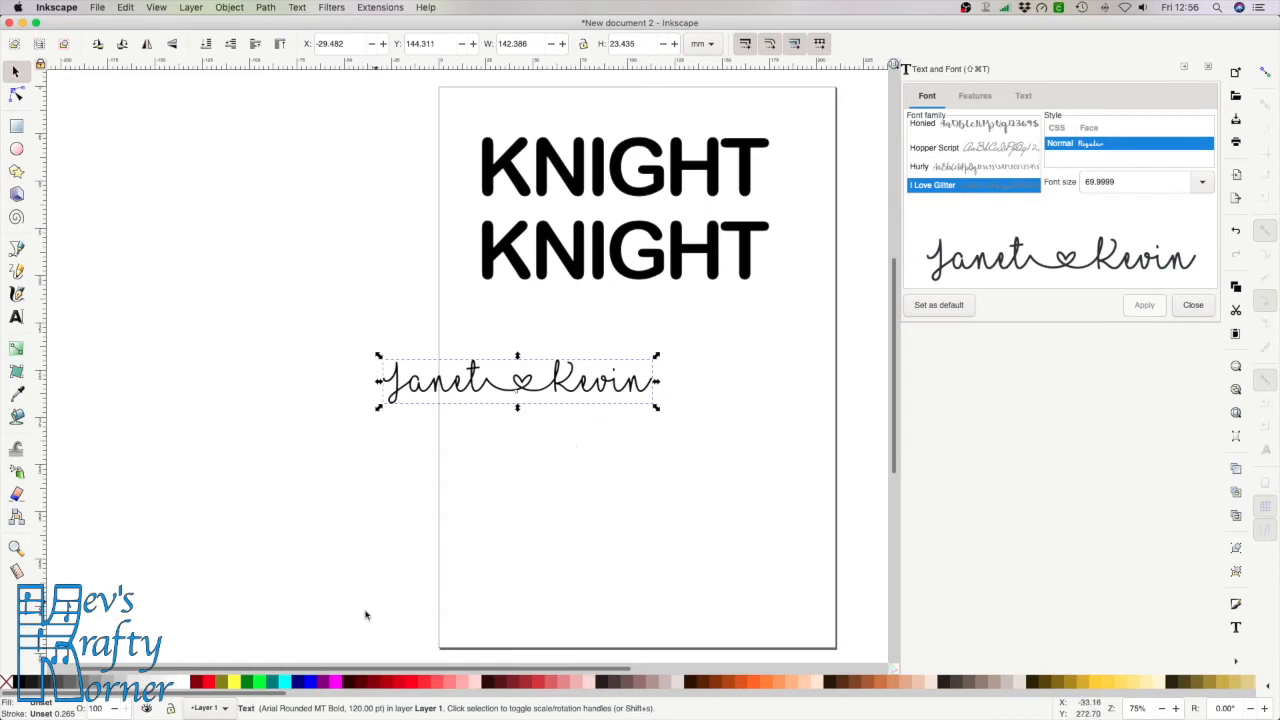
# Fill the names bright red #D40000 and add the second KNIGHT to the selection
pyautogui.click(258, 686)
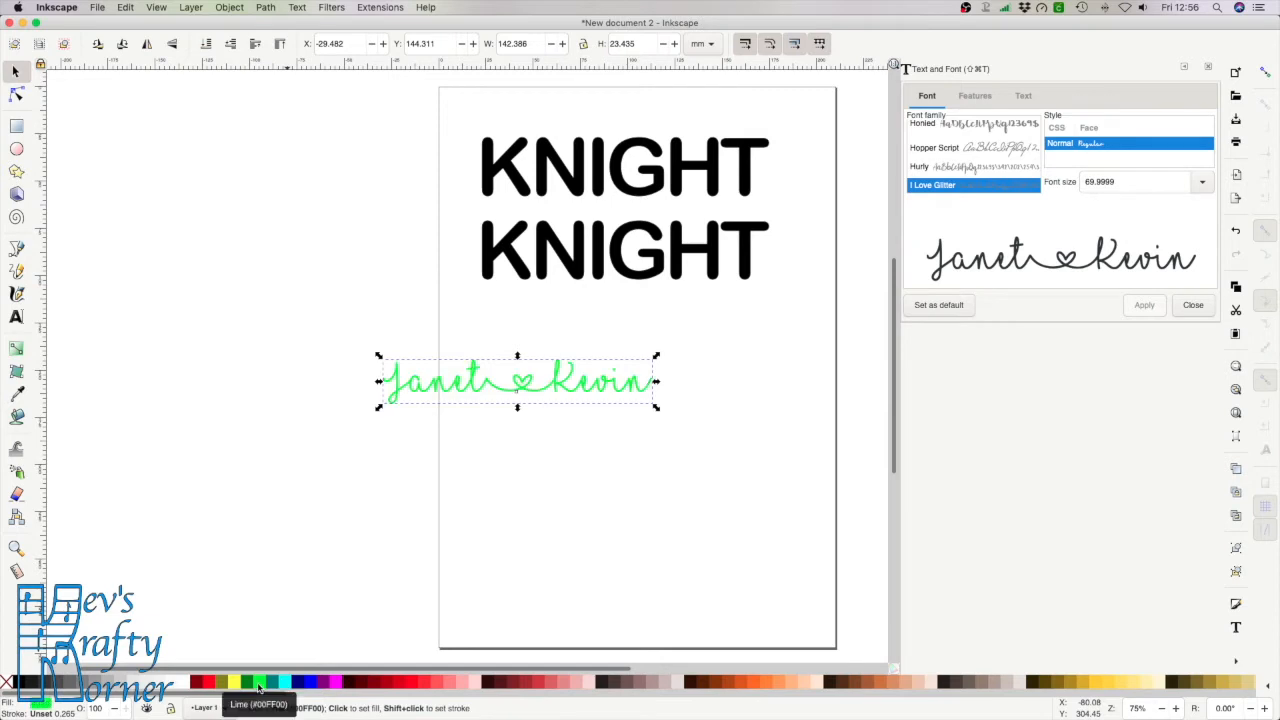
pyautogui.click(335, 683)
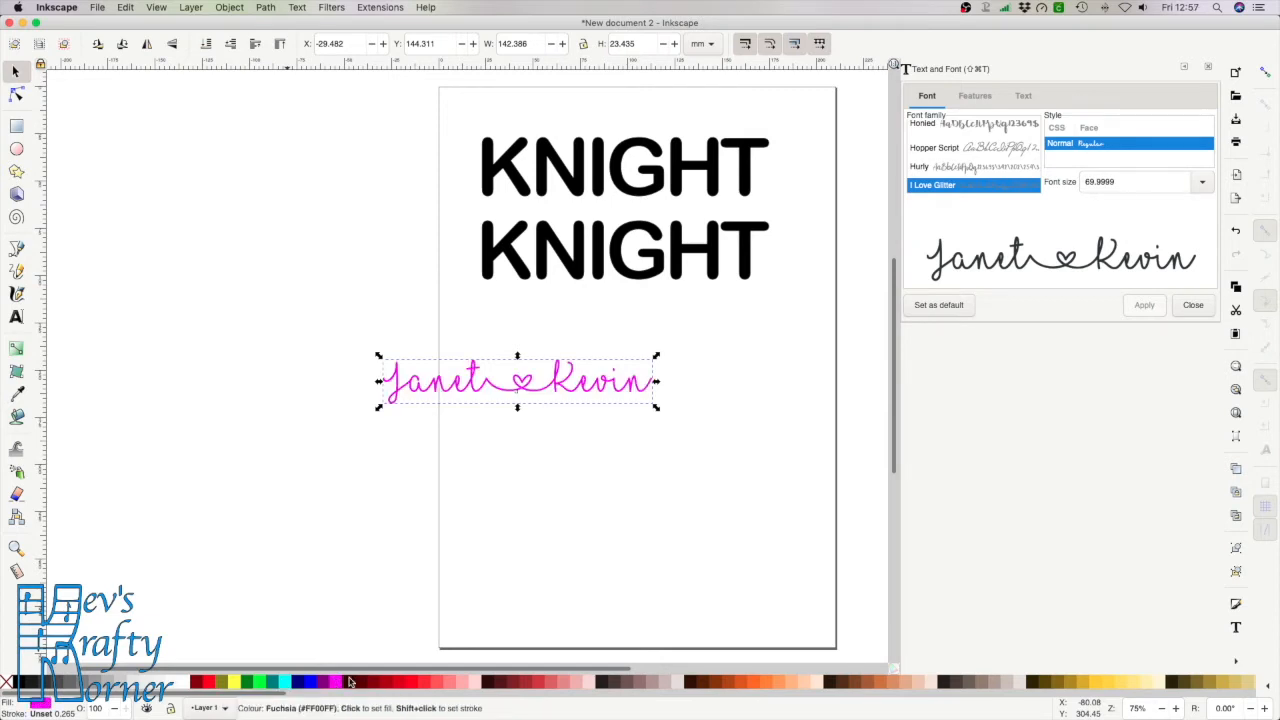
pyautogui.click(410, 683)
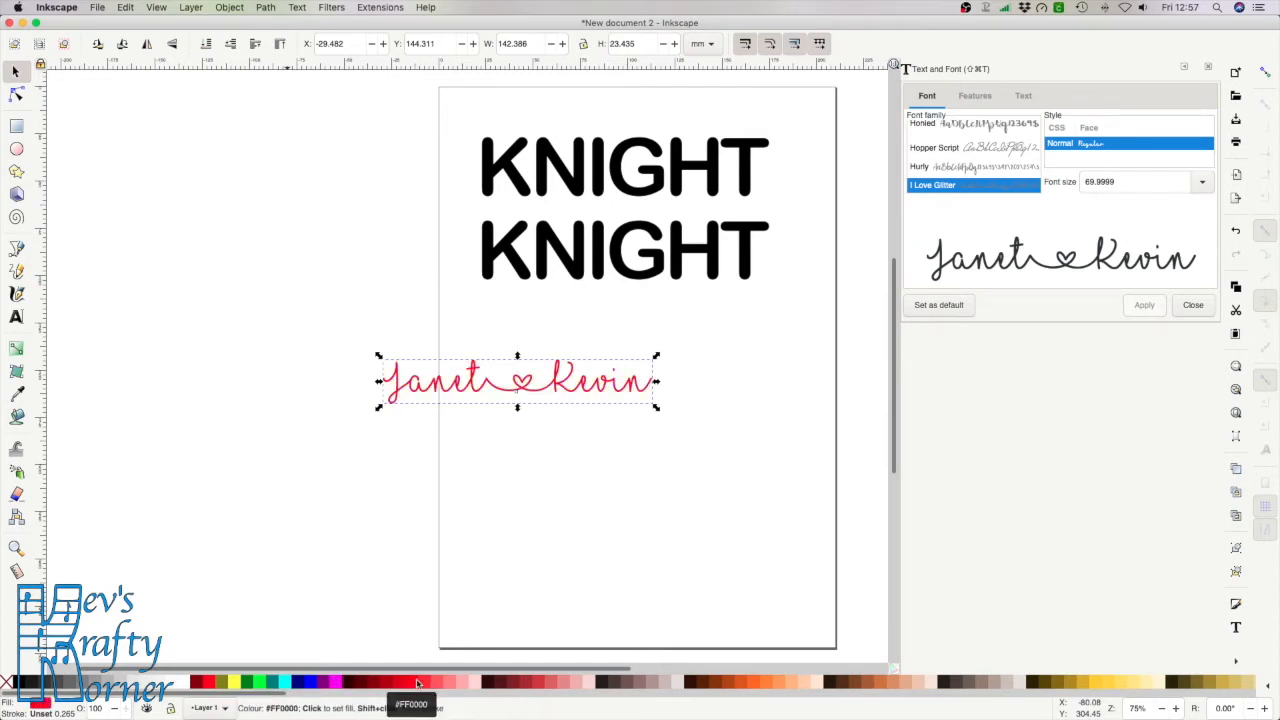
pyautogui.click(550, 683)
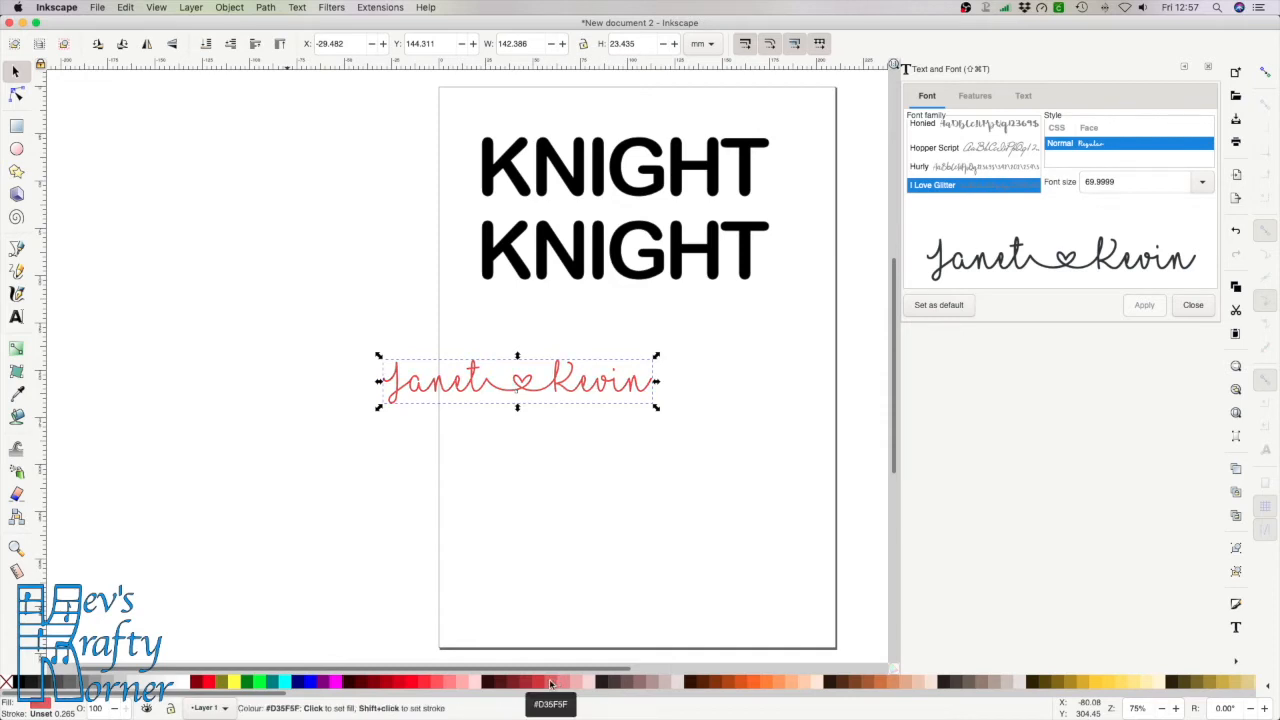
pyautogui.click(399, 683)
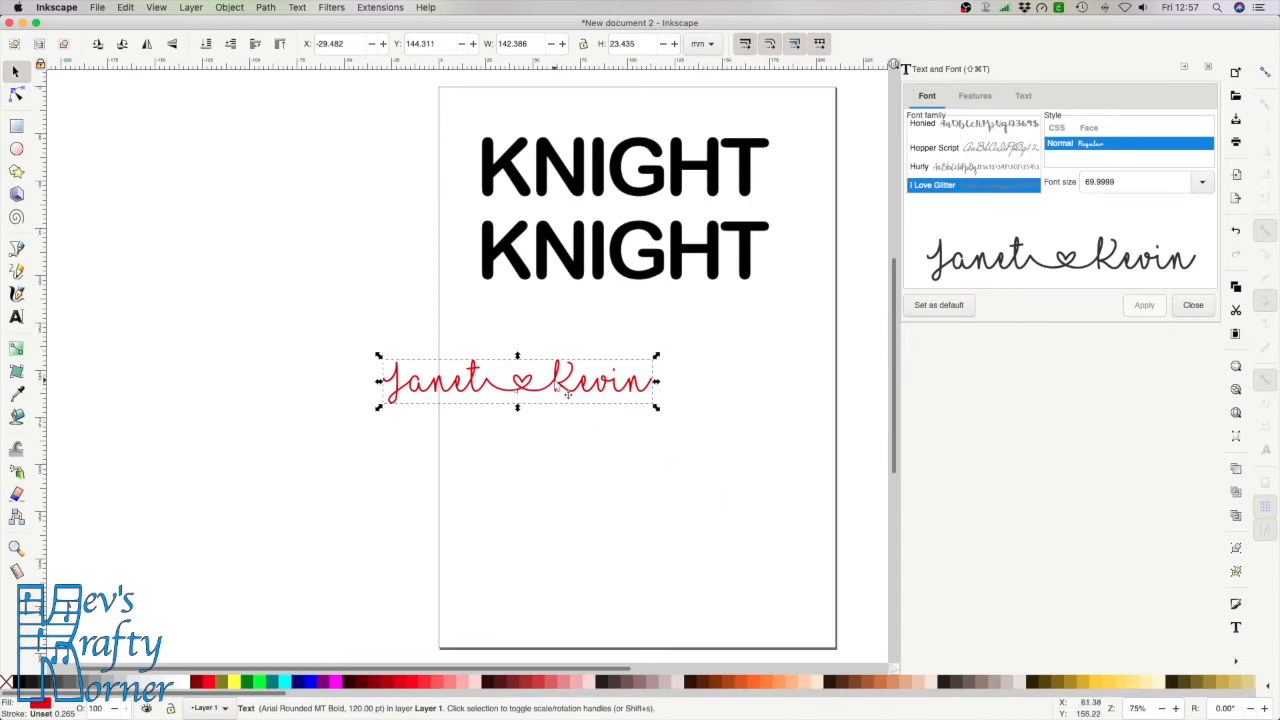
pyautogui.keyDown('shift'); pyautogui.click(660, 283); pyautogui.keyUp('shift')
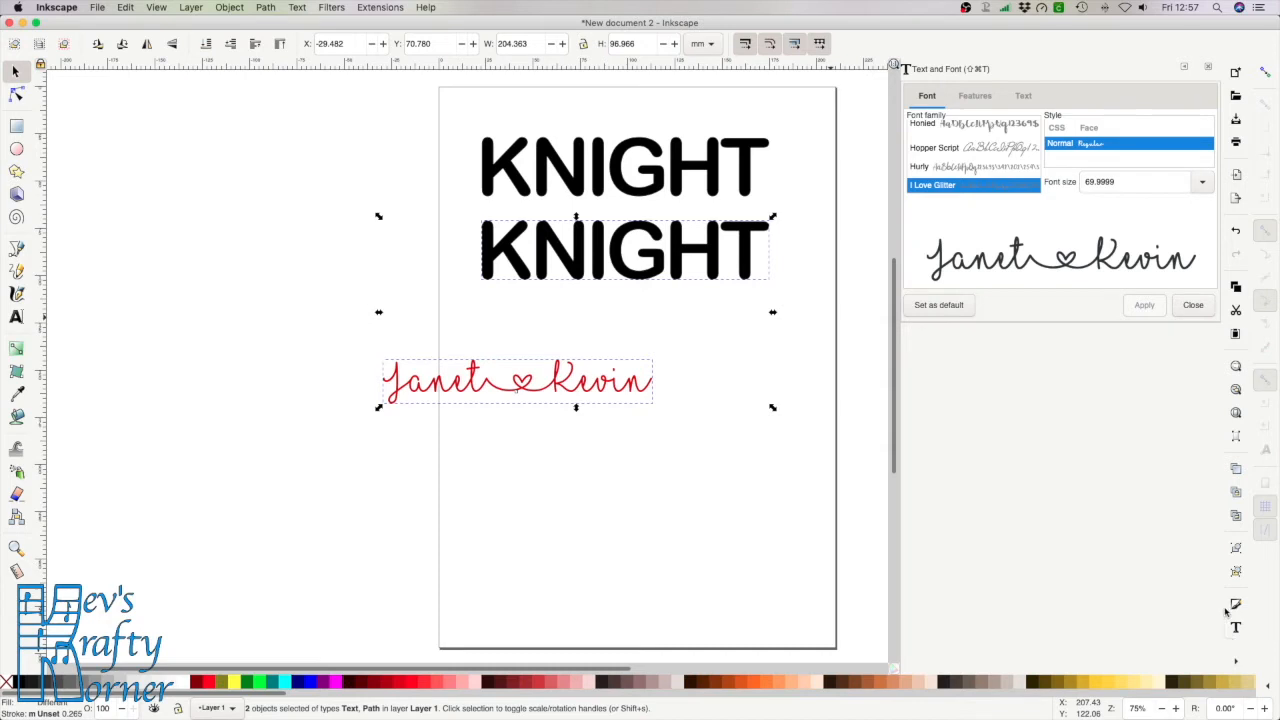
# Centre the red names on the lower KNIGHT on both axes using Align and Distribute
pyautogui.click(1236, 664)
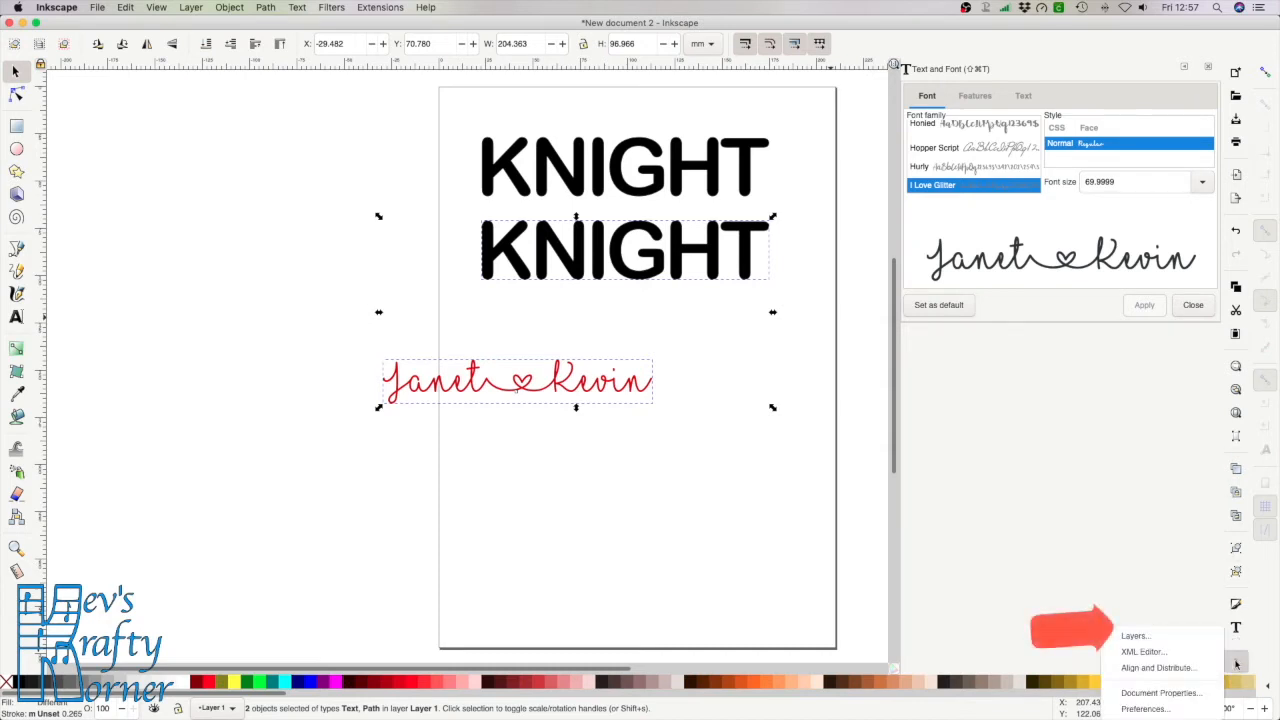
pyautogui.click(1183, 668)
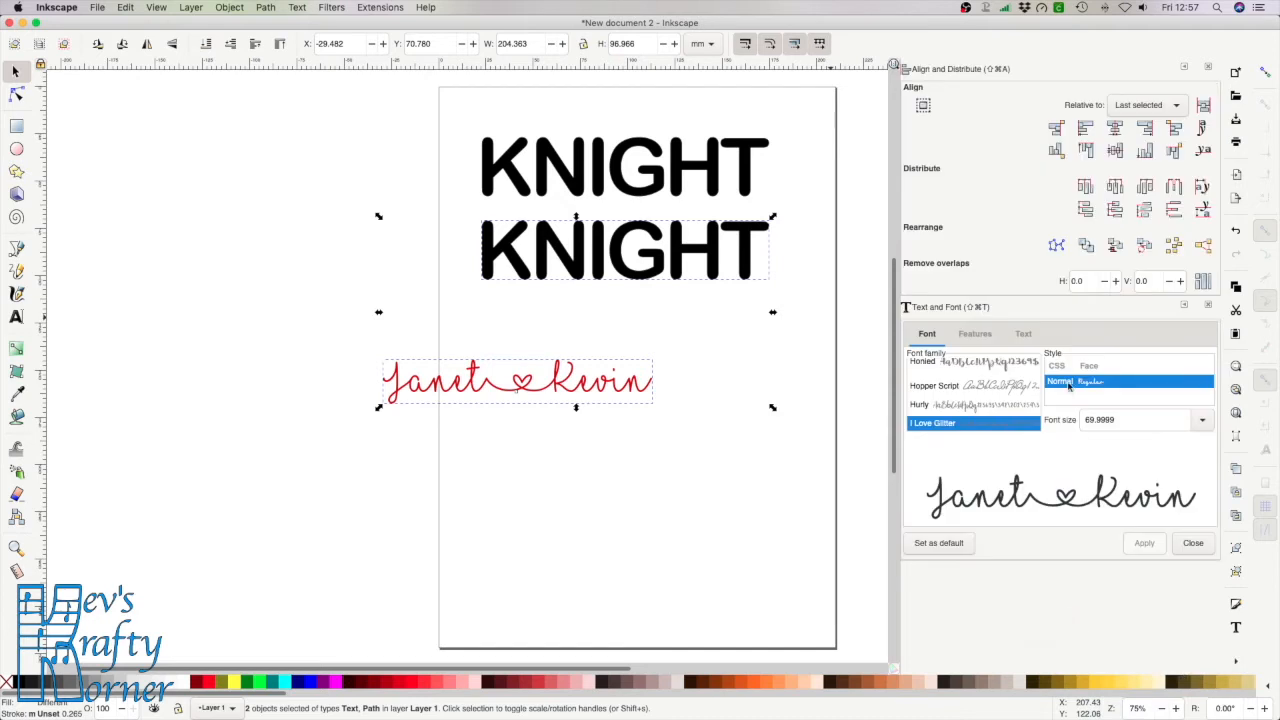
pyautogui.click(1115, 128)
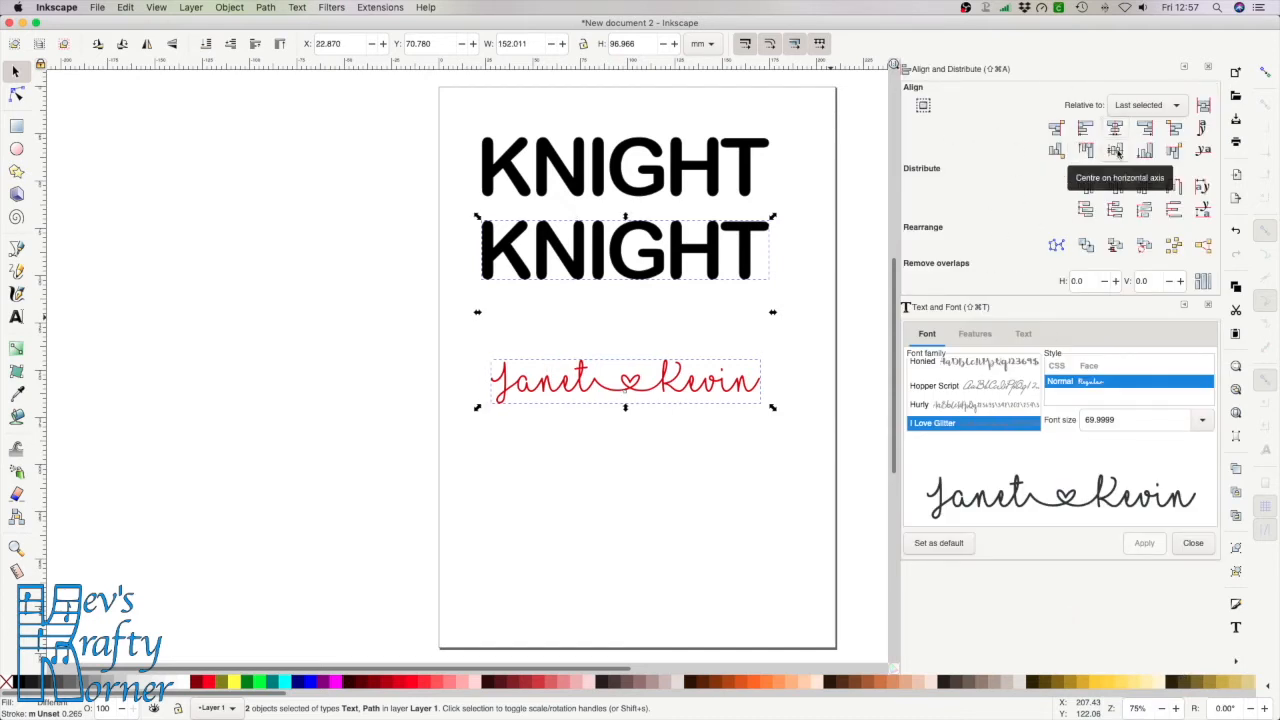
pyautogui.click(1115, 150)
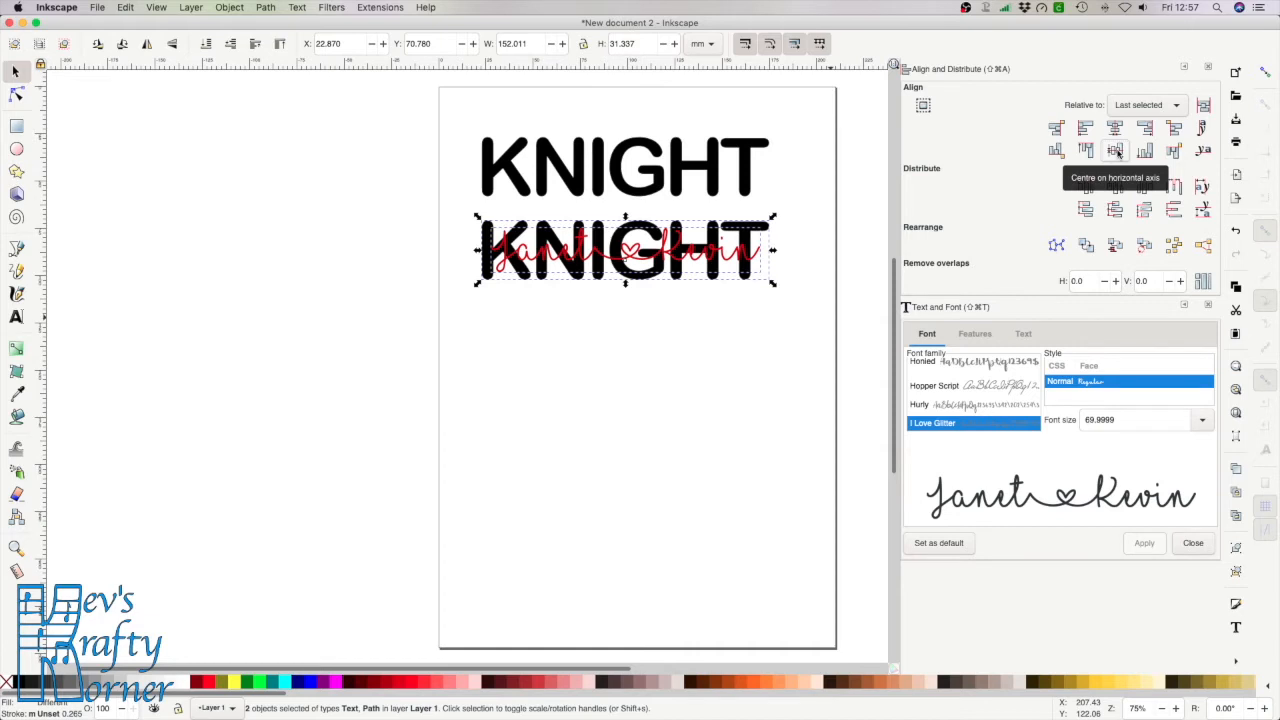
pyautogui.press('3')
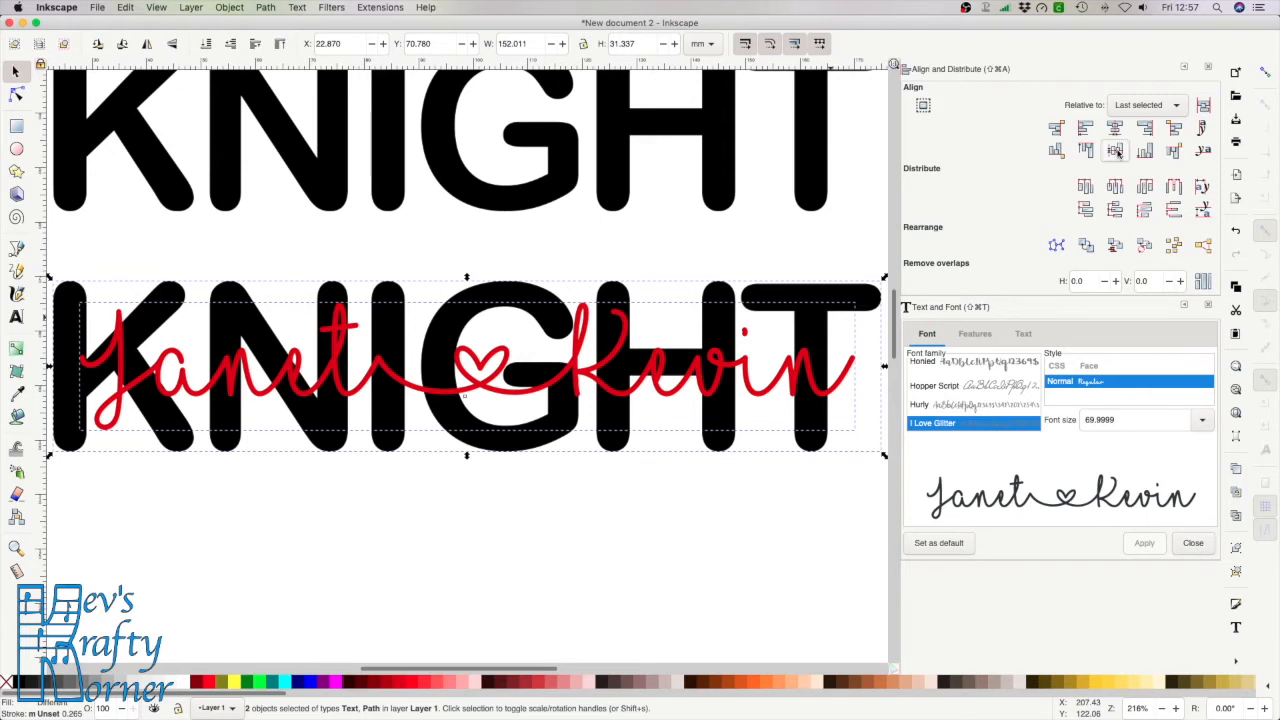
# Select the red script names and drag a duplicate below the KNIGHT lettering
pyautogui.click(573, 575)
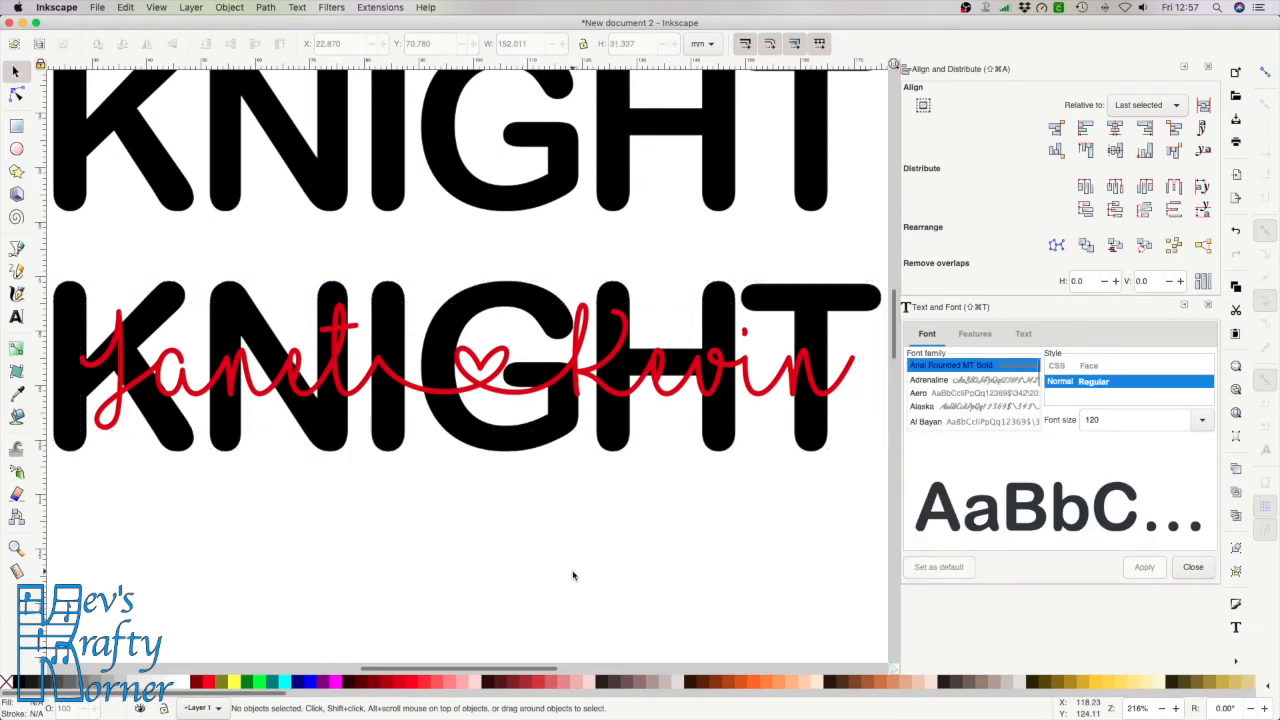
pyautogui.click(620, 400)
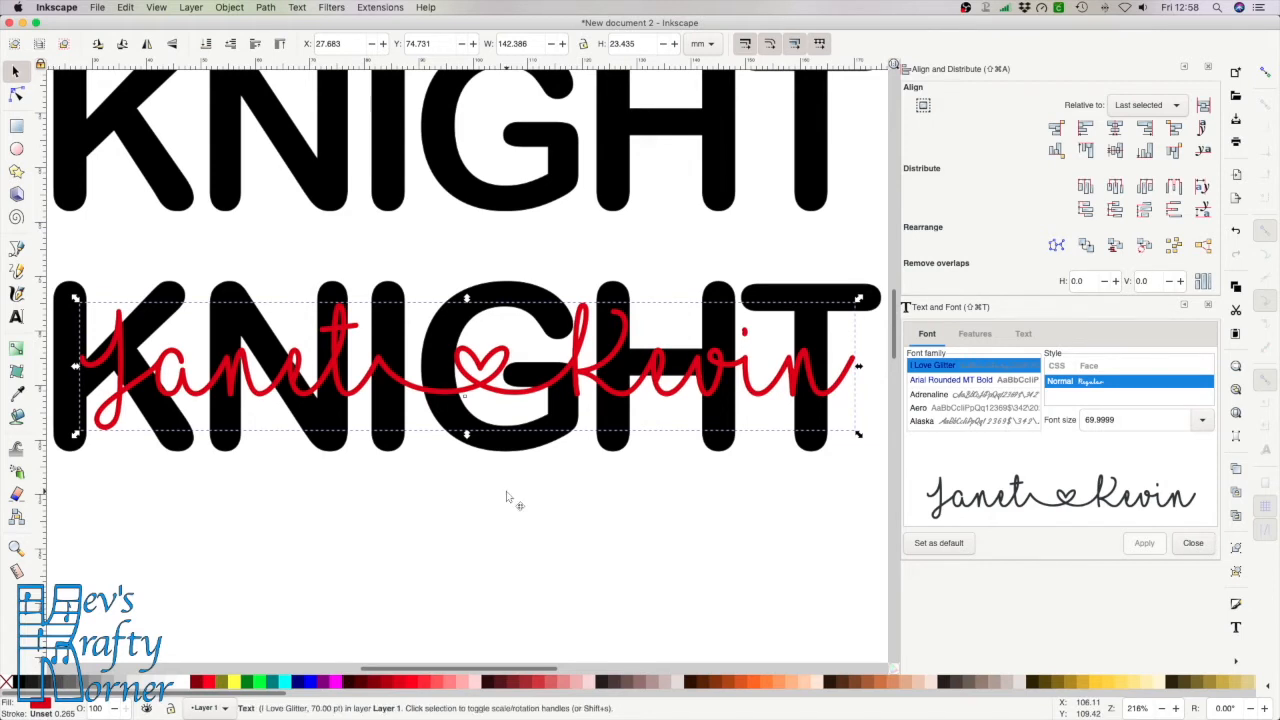
pyautogui.moveTo(585, 385); pyautogui.dragTo(578, 572)
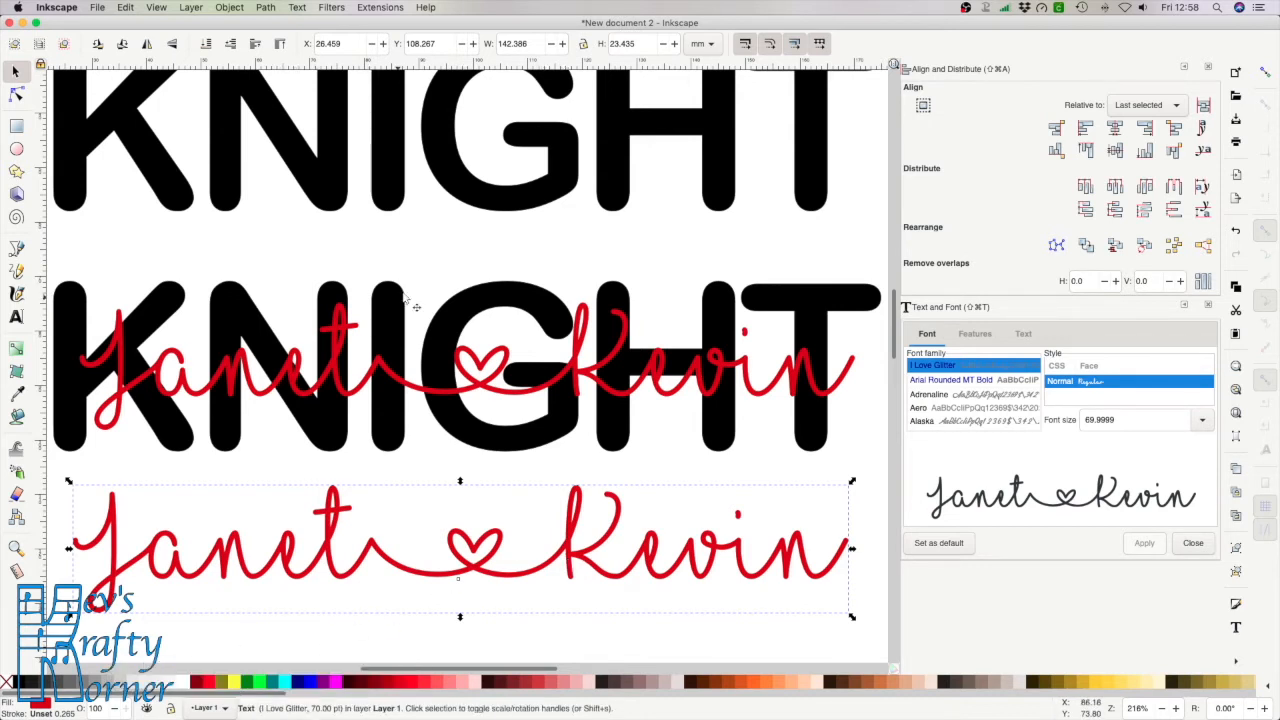
pyautogui.click(266, 8)
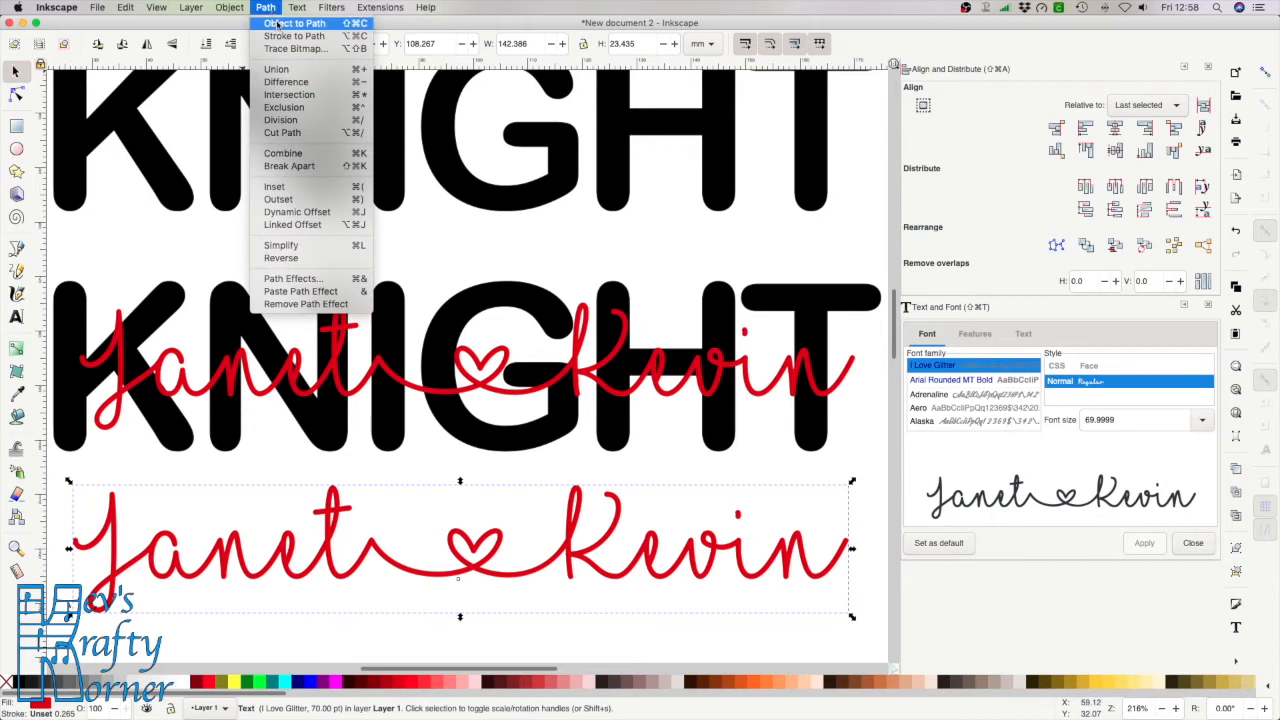
# Convert the lower names copy to a path, union its letters into one, and fill it aqua
pyautogui.click(279, 22)
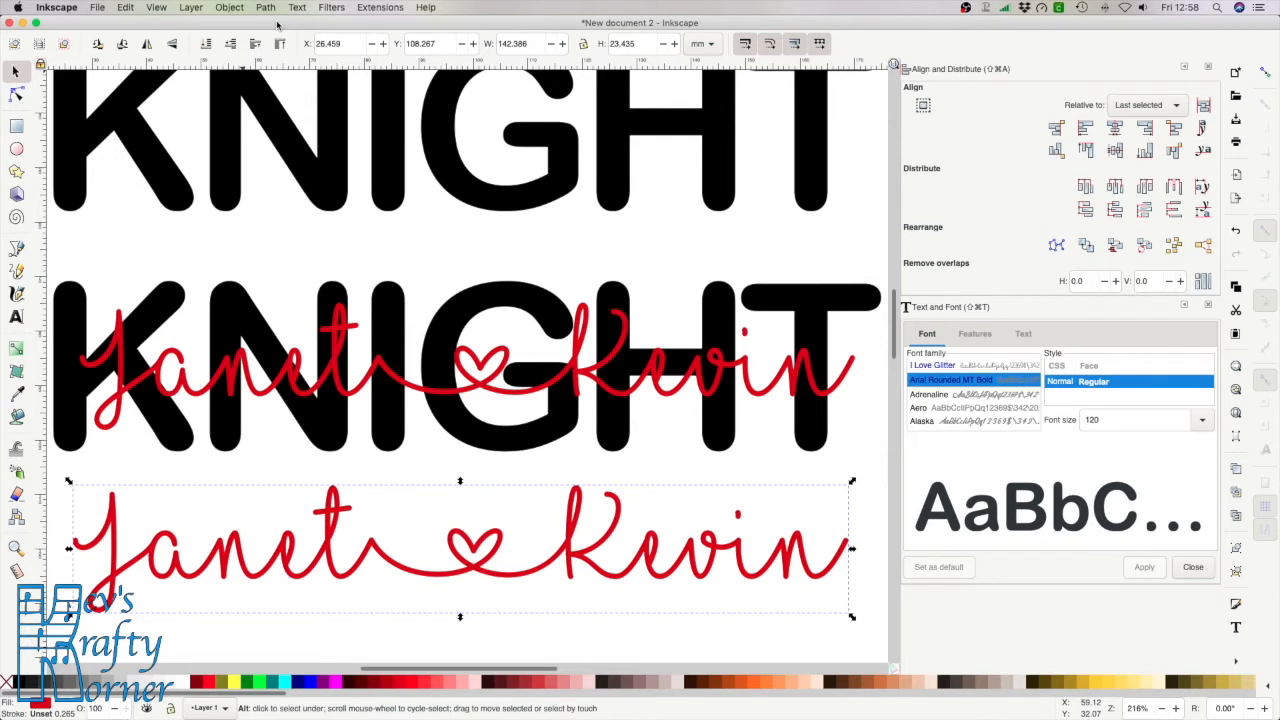
pyautogui.hotkey('ctrl', 'shift', 'g')
pyautogui.click(265, 8)
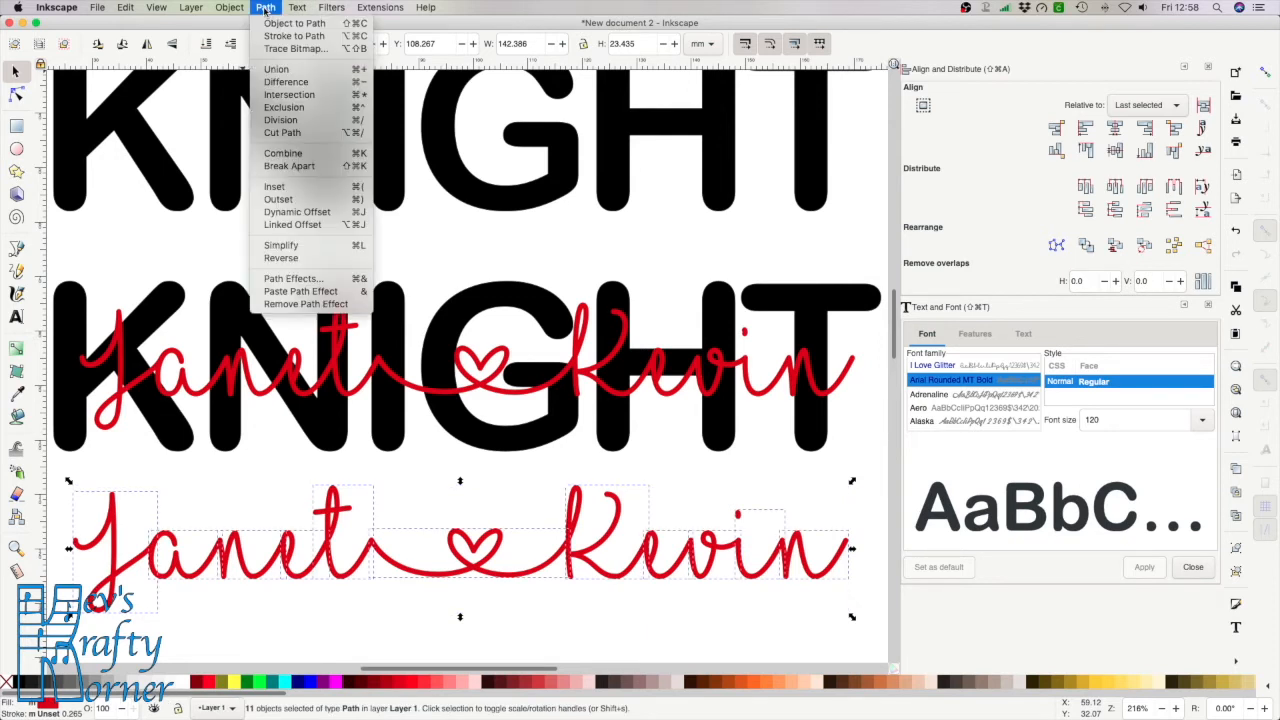
pyautogui.click(277, 69)
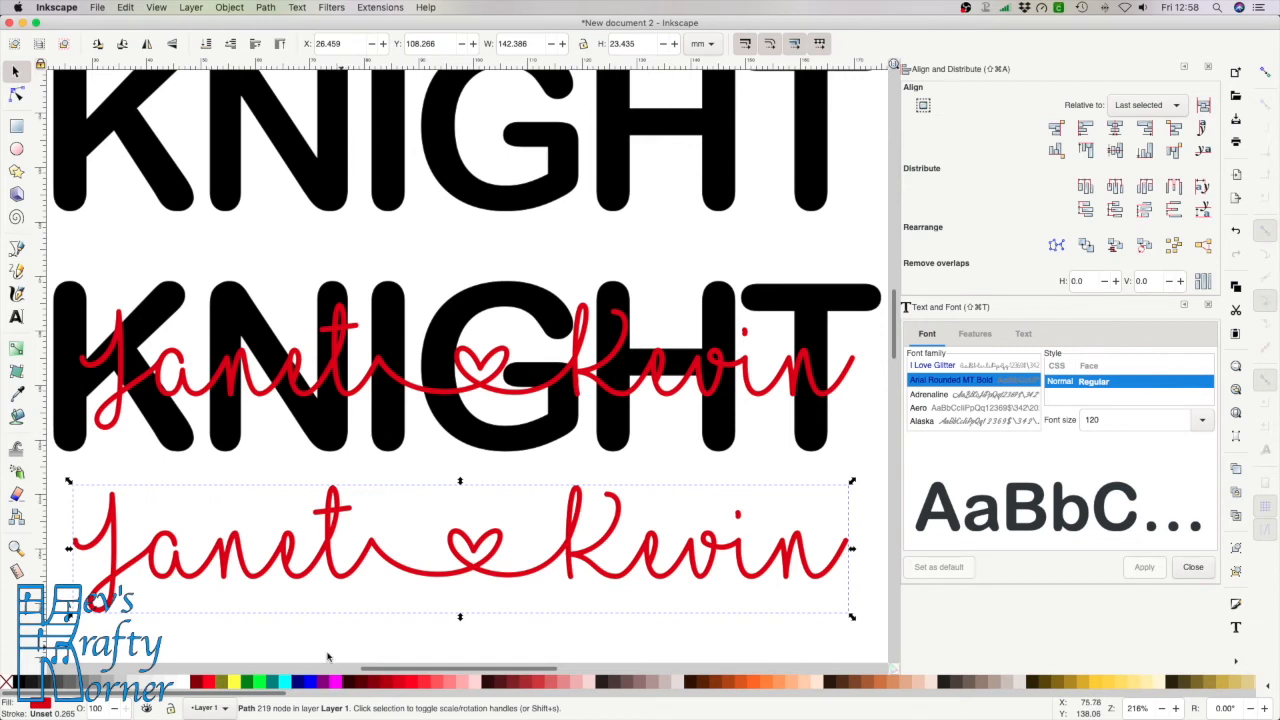
pyautogui.click(234, 683)
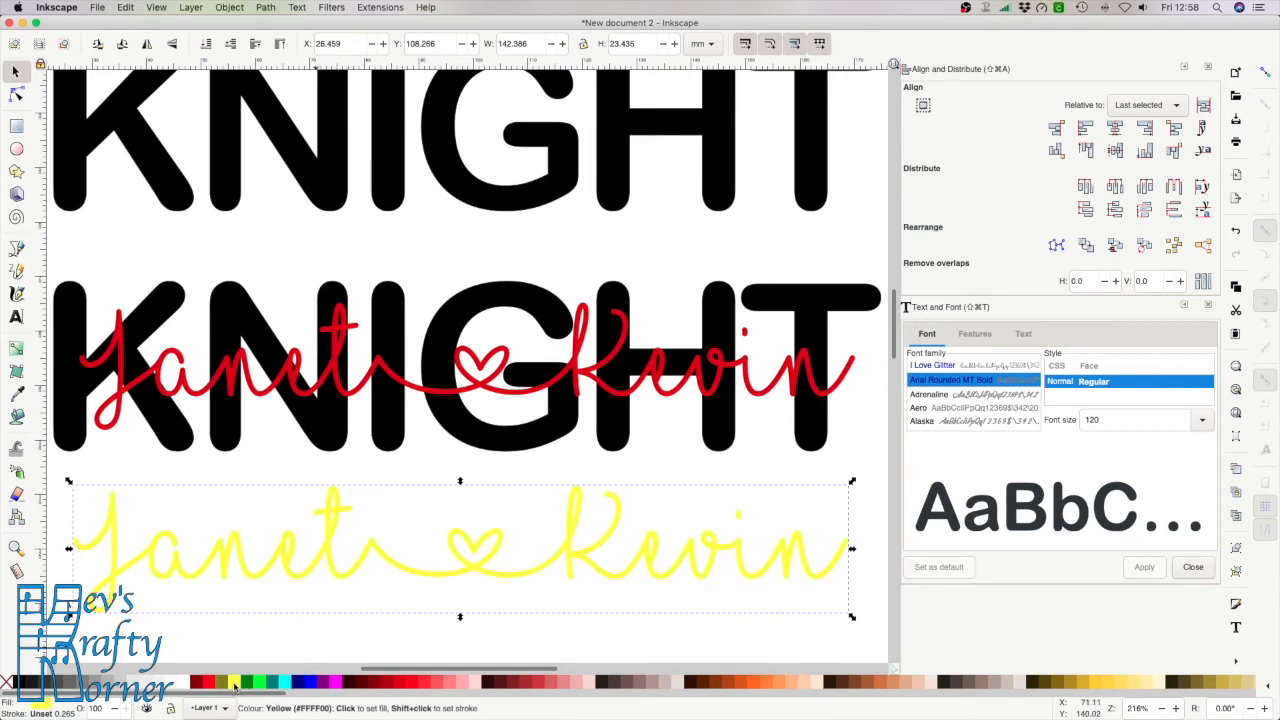
pyautogui.click(285, 682)
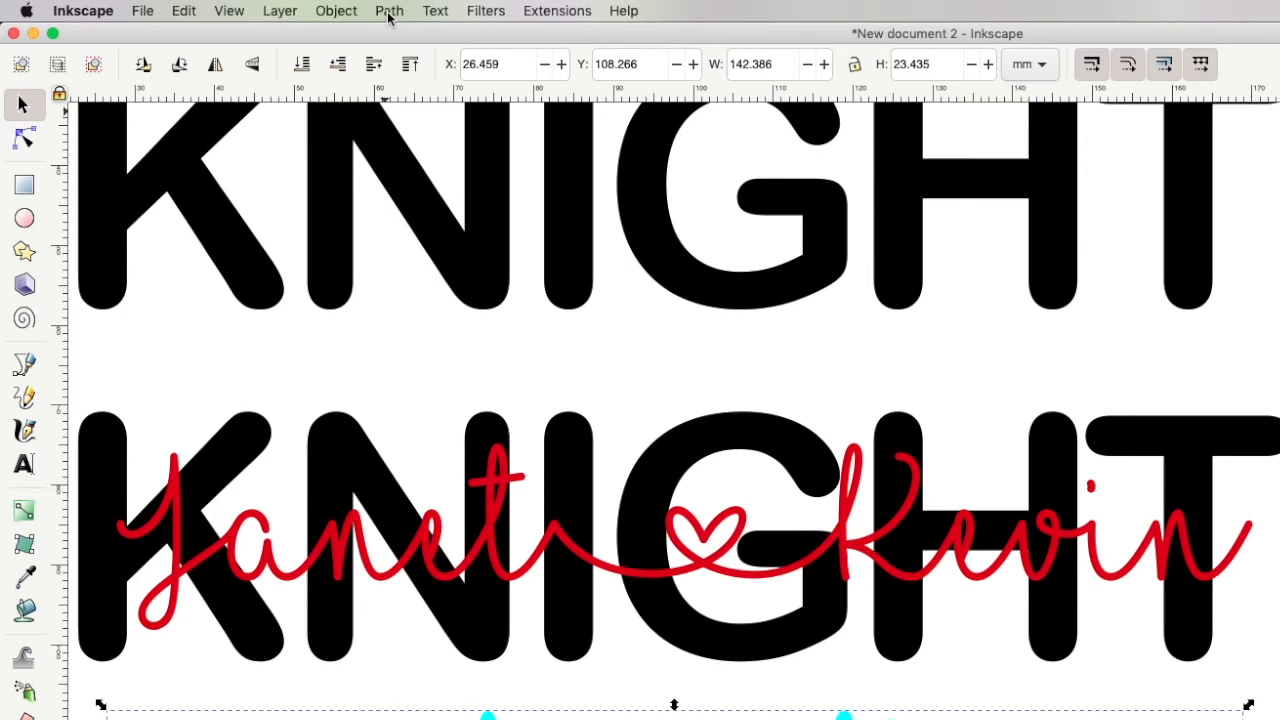
pyautogui.click(389, 11)
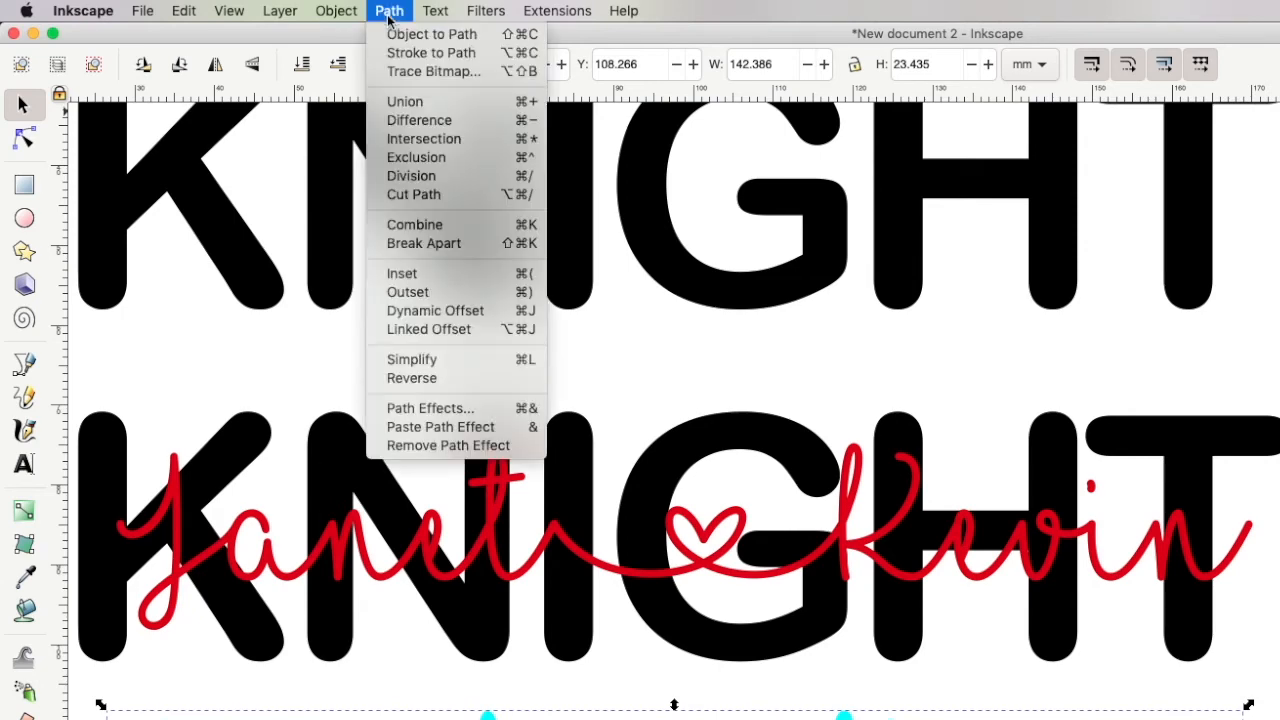
pyautogui.click(420, 311)
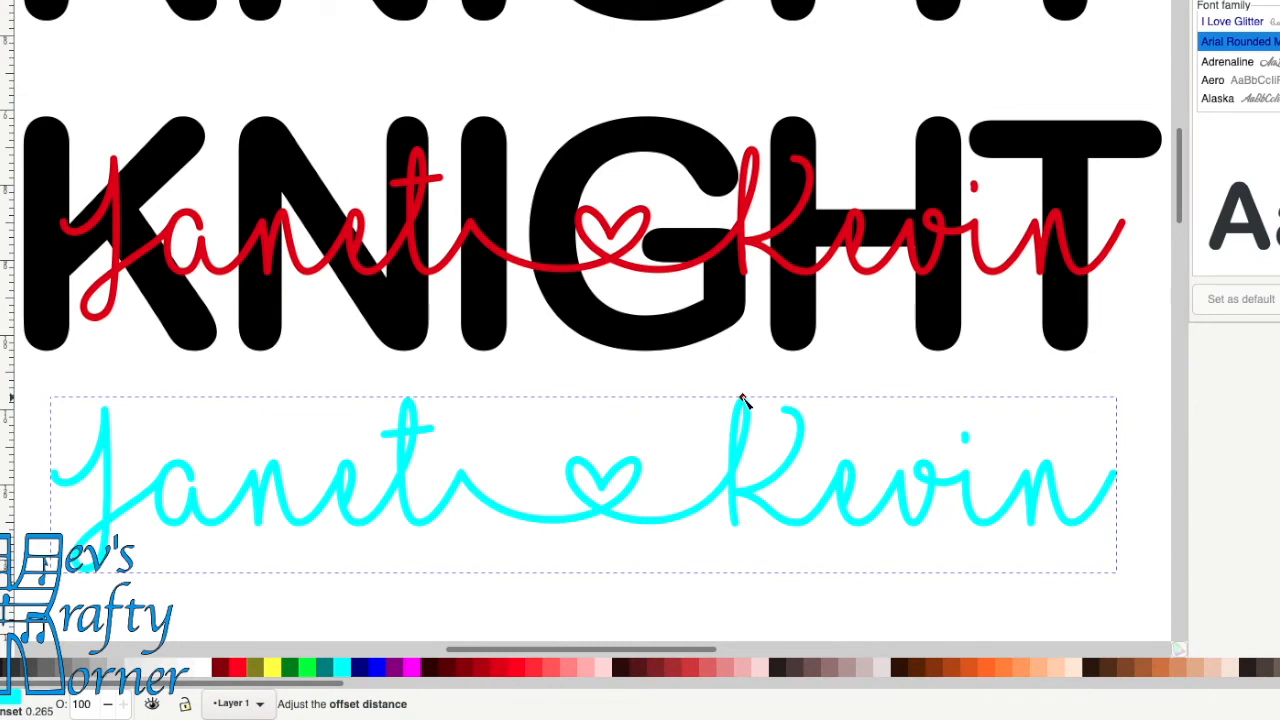
pyautogui.moveTo(744, 400); pyautogui.dragTo(744, 393)
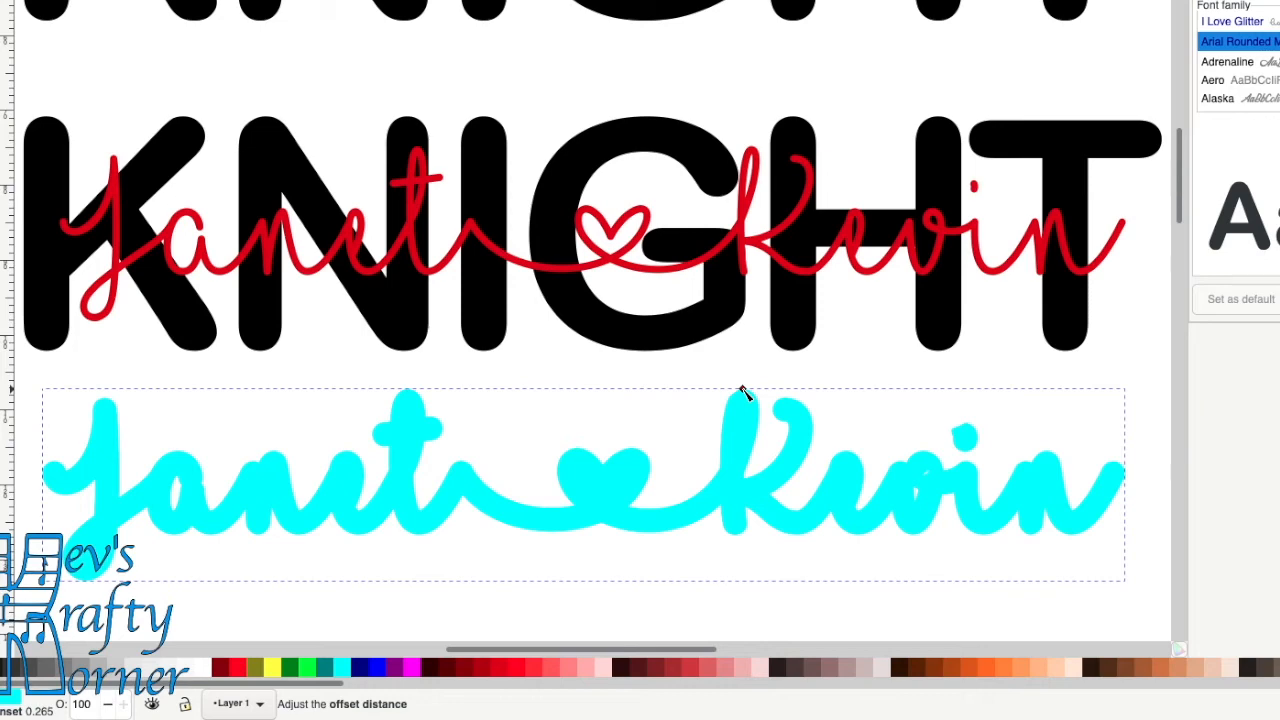
pyautogui.moveTo(744, 391); pyautogui.dragTo(744, 396)
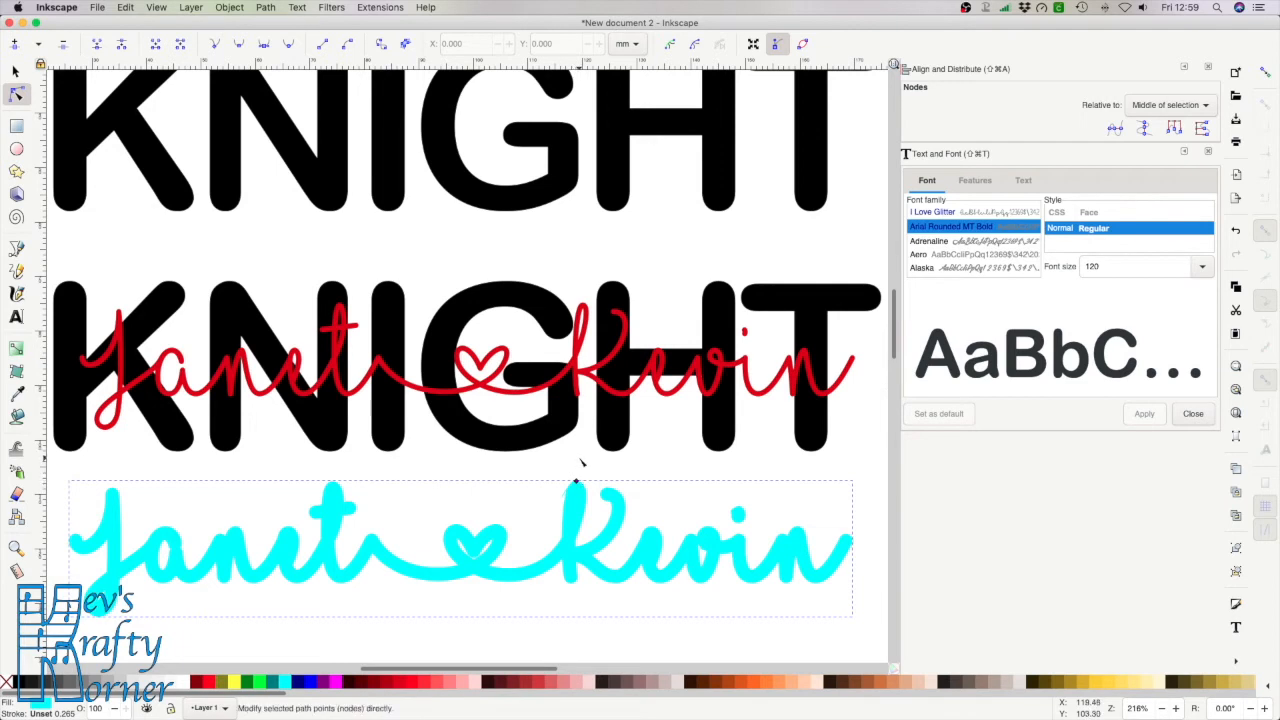
pyautogui.click(15, 72)
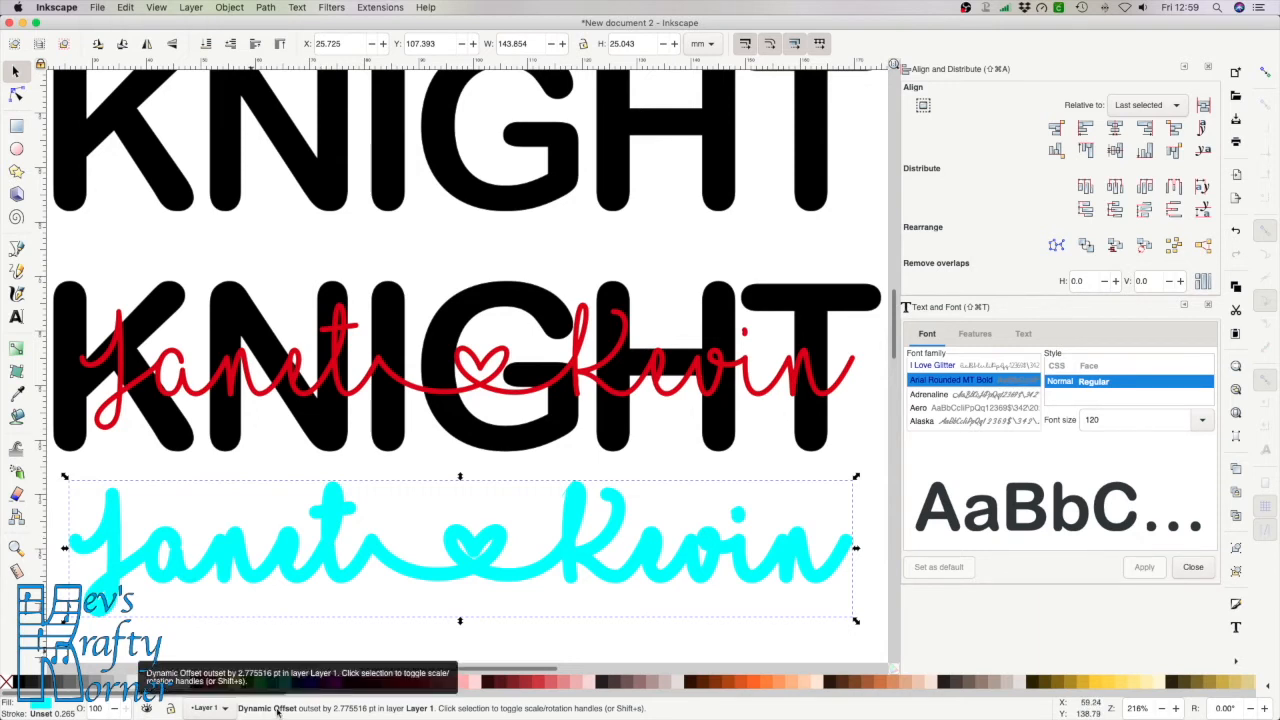
pyautogui.click(266, 8)
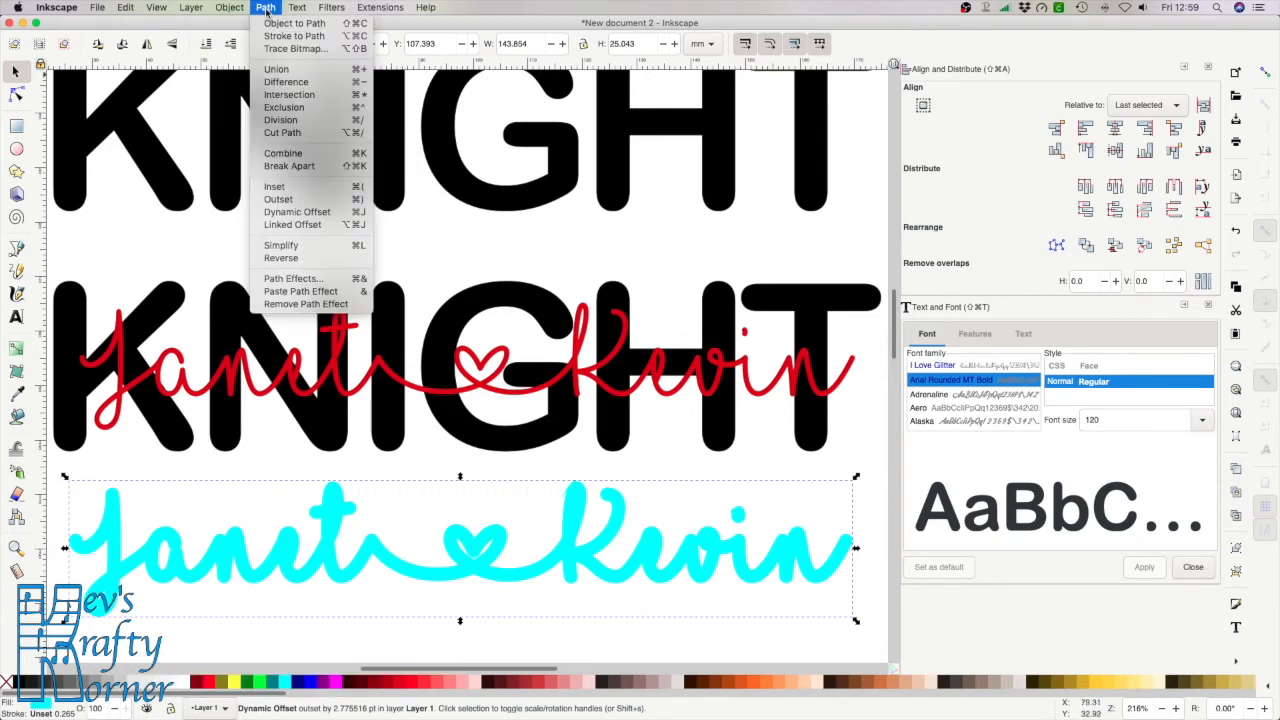
pyautogui.click(276, 70)
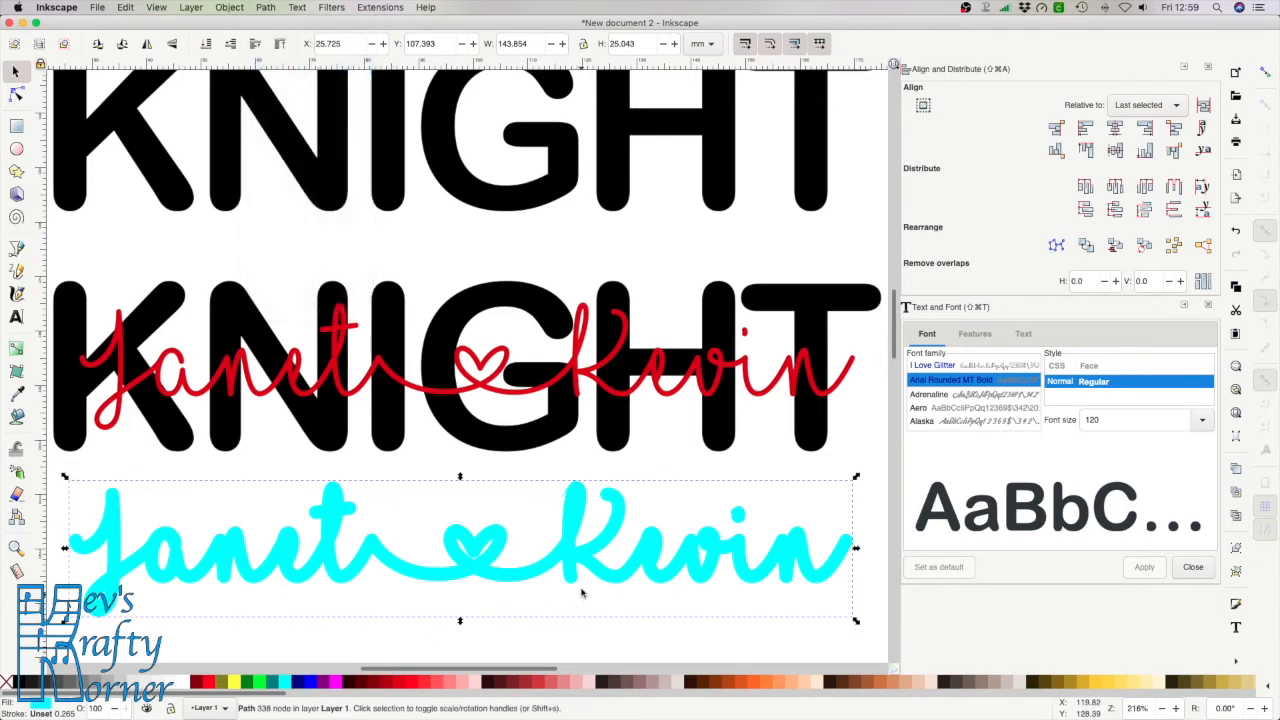
# Nudge the cyan outline up six steps and right two so it sits behind the red script
pyautogui.click(620, 398)
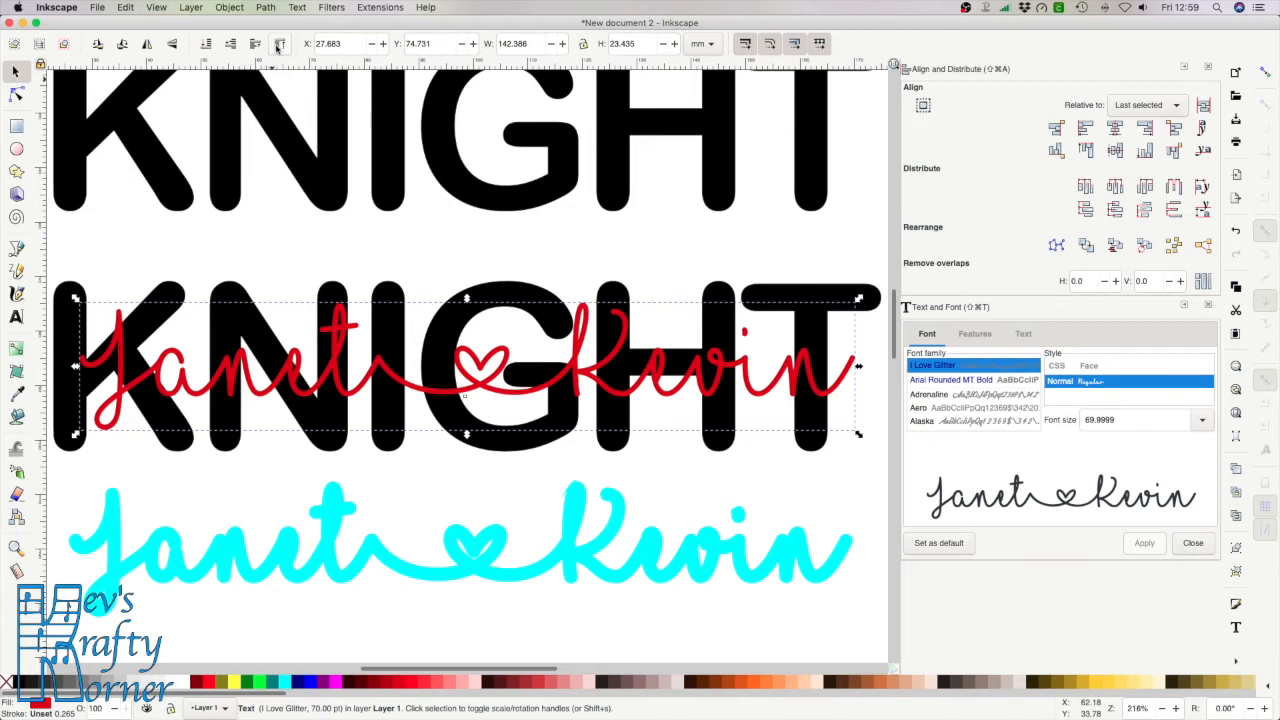
pyautogui.click(494, 540)
pyautogui.press('Up')
pyautogui.press('Up')
pyautogui.press('Up')
pyautogui.press('Up')
pyautogui.press('Up')
pyautogui.press('Up')
pyautogui.press('Up')
pyautogui.press('Up')
pyautogui.press('Up')
pyautogui.press('Up')
pyautogui.press('Up')
pyautogui.press('Up')
pyautogui.press('Up')
pyautogui.press('Up')
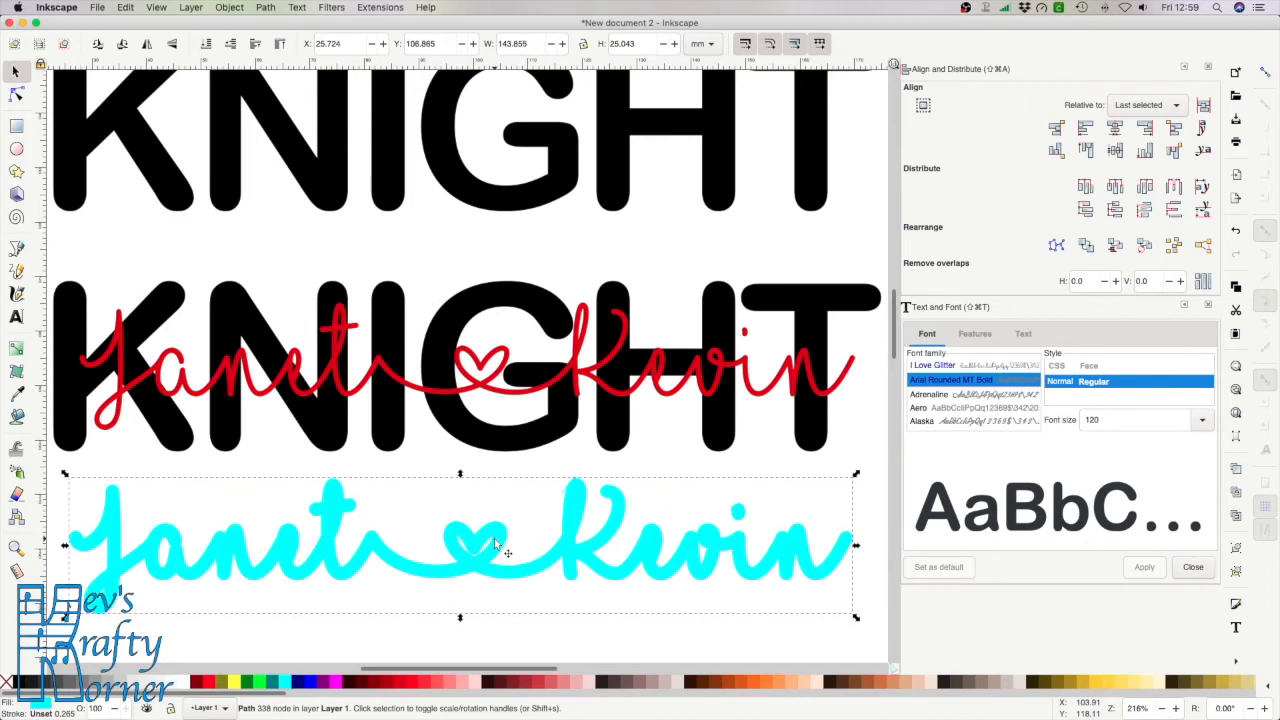
pyautogui.press('Up')
pyautogui.press('Up')
pyautogui.press('Up')
pyautogui.press('Up')
pyautogui.press('Up')
pyautogui.press('Up')
pyautogui.press('Up')
pyautogui.press('Up')
pyautogui.press('Up')
pyautogui.press('Up')
pyautogui.press('Up')
pyautogui.press('Up')
pyautogui.press('Up')
pyautogui.press('Up')
pyautogui.press('Up')
pyautogui.press('Up')
pyautogui.press('Up')
pyautogui.press('Up')
pyautogui.press('Up')
pyautogui.press('Up')
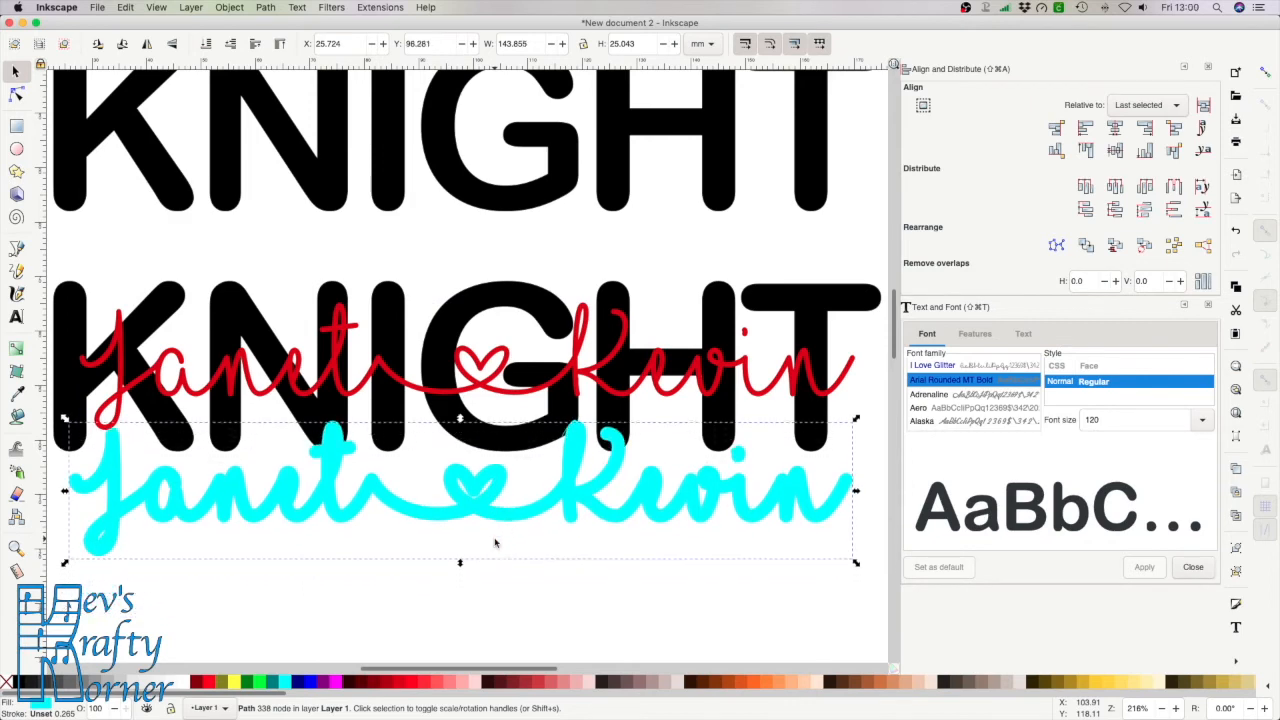
pyautogui.press('Up')
pyautogui.press('Up')
pyautogui.press('Up')
pyautogui.press('Up')
pyautogui.press('Up')
pyautogui.press('Up')
pyautogui.press('Up')
pyautogui.press('Up')
pyautogui.press('Up')
pyautogui.press('Up')
pyautogui.press('Up')
pyautogui.press('Up')
pyautogui.press('Up')
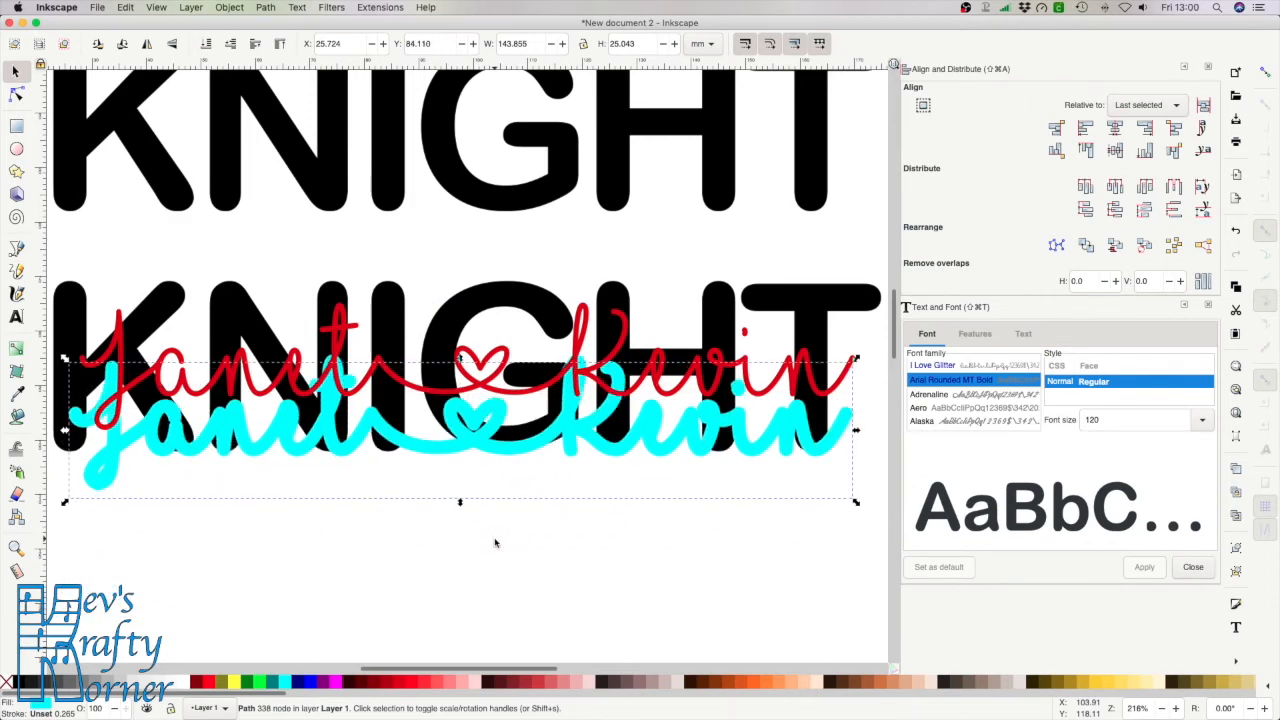
pyautogui.press('Up')
pyautogui.press('Up')
pyautogui.press('Up')
pyautogui.press('Up')
pyautogui.press('Up')
pyautogui.press('Up')
pyautogui.press('Up')
pyautogui.press('Up')
pyautogui.press('Up')
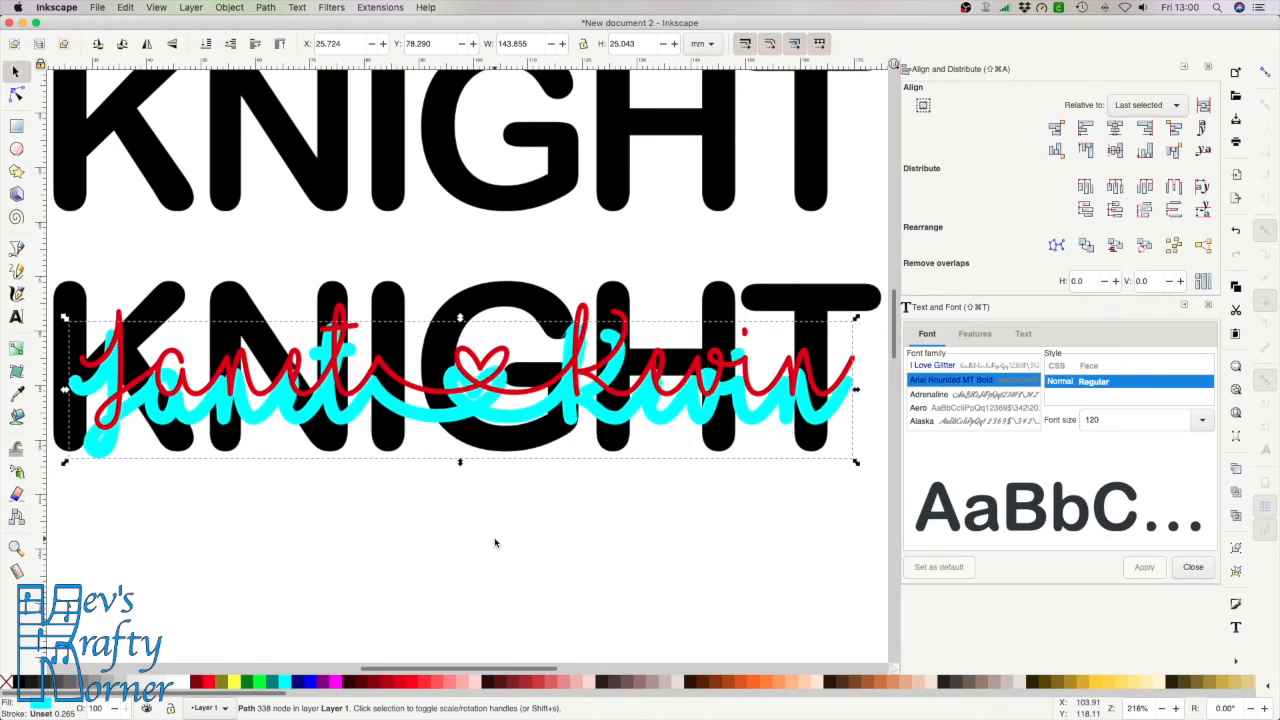
pyautogui.press('Up')
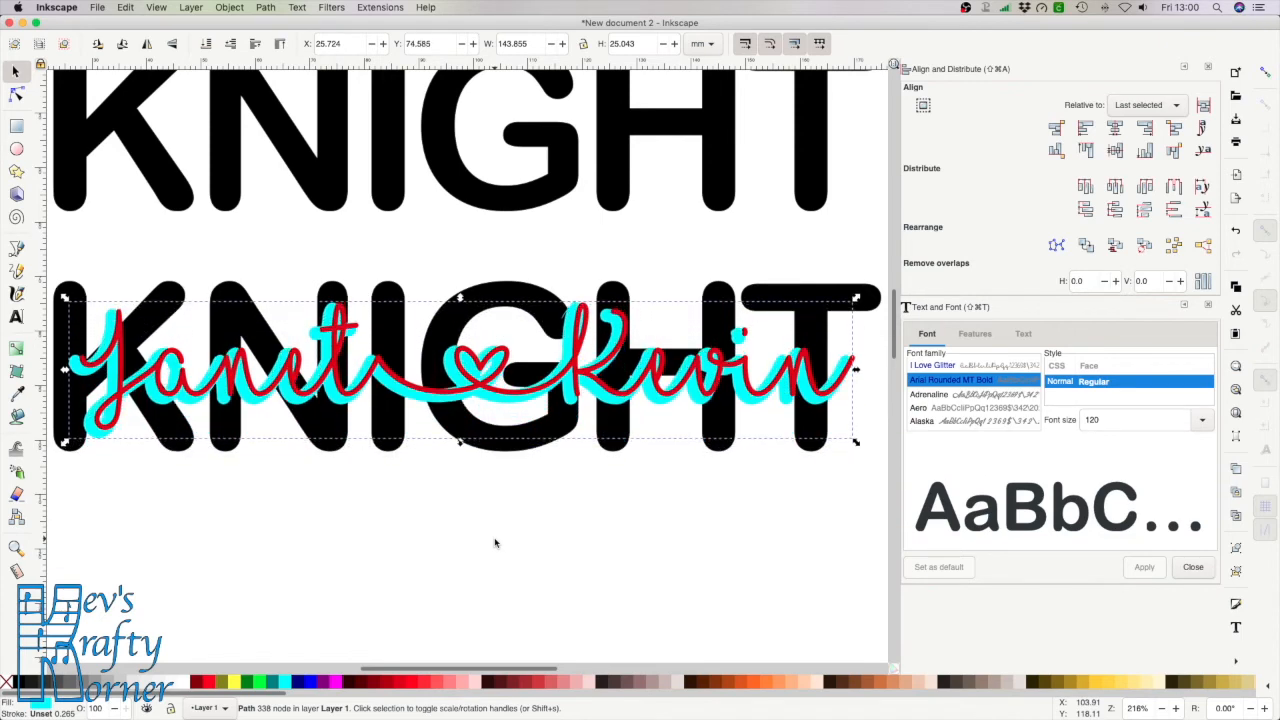
pyautogui.press('Up')
pyautogui.press('Right')
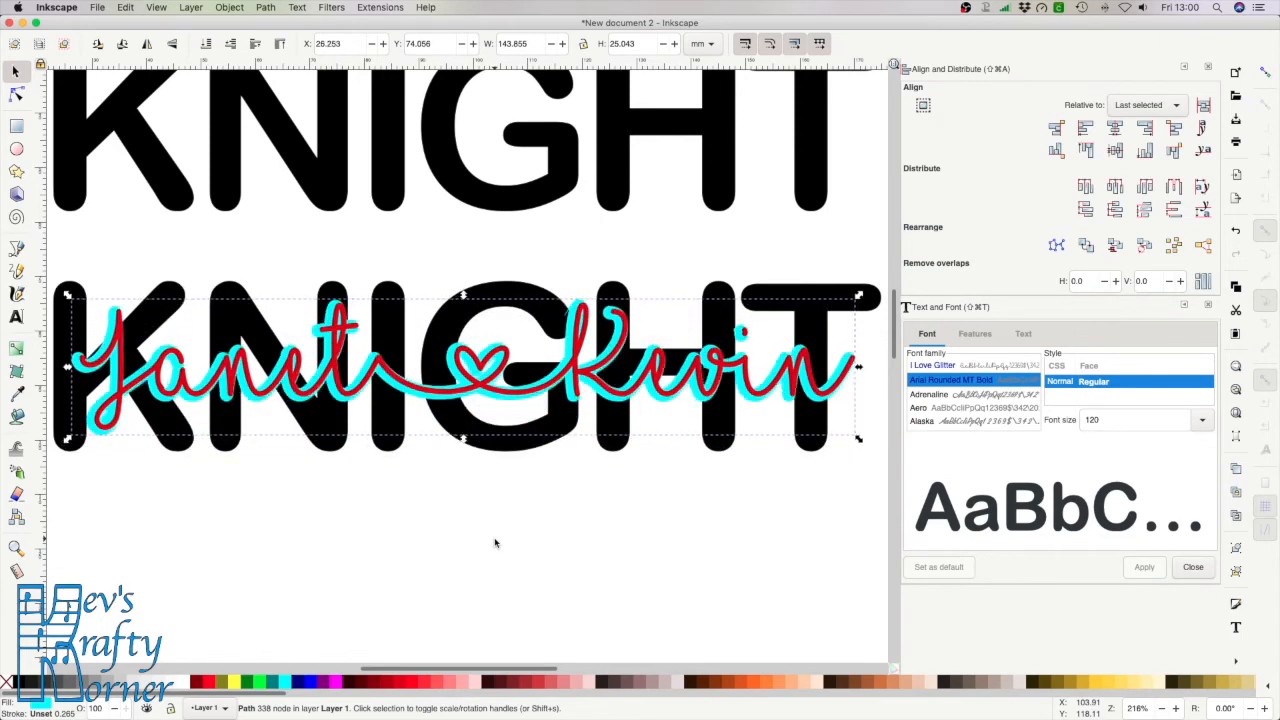
pyautogui.press('Right')
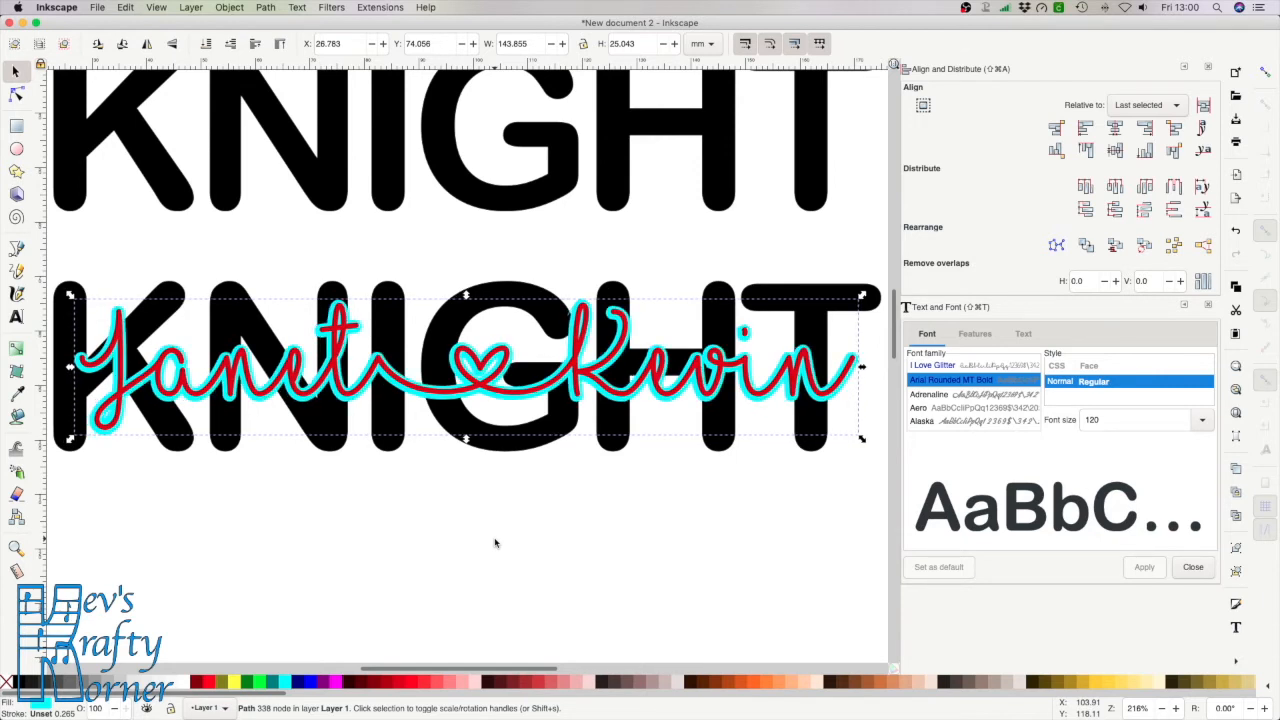
pyautogui.click(617, 534)
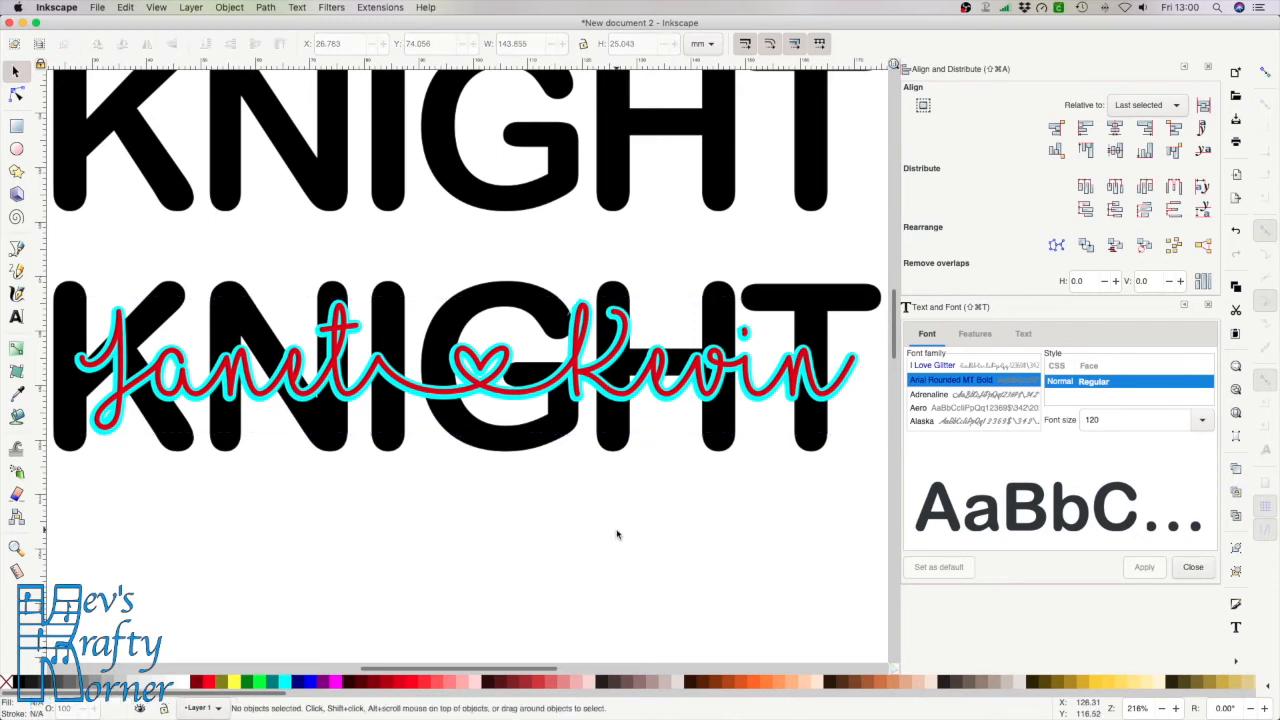
pyautogui.click(753, 392)
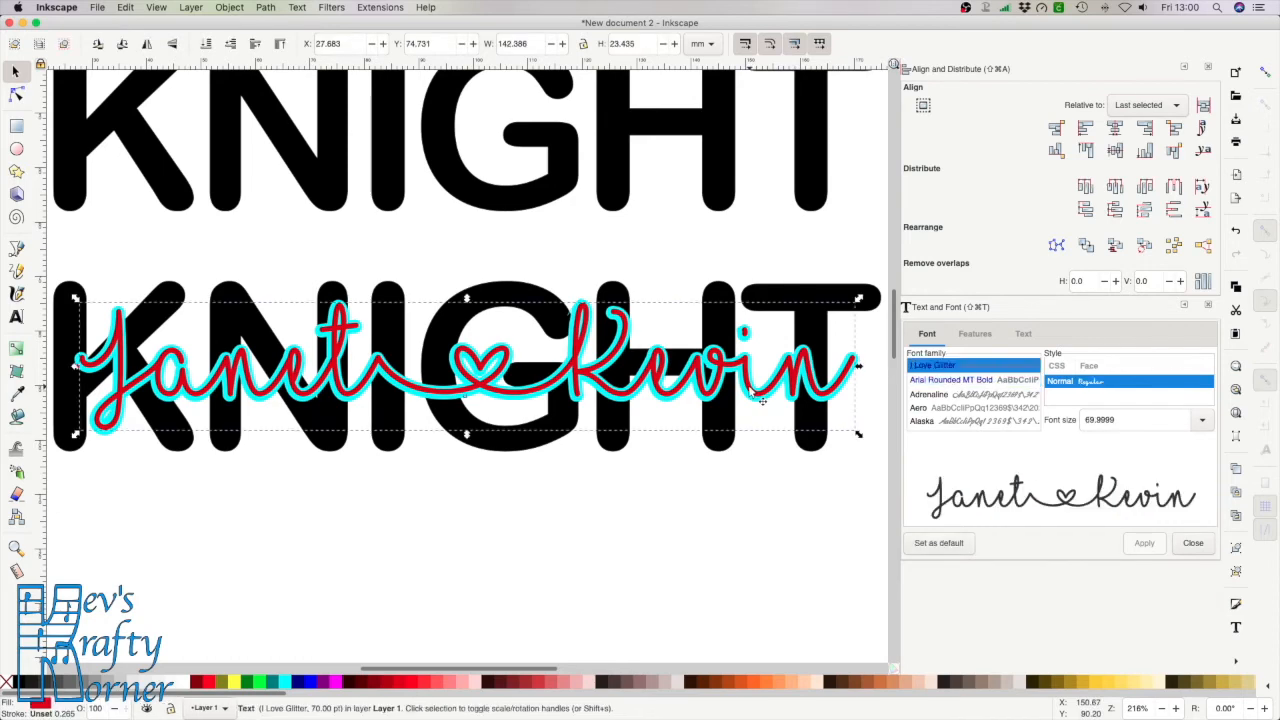
pyautogui.press('Down')
pyautogui.press('Down')
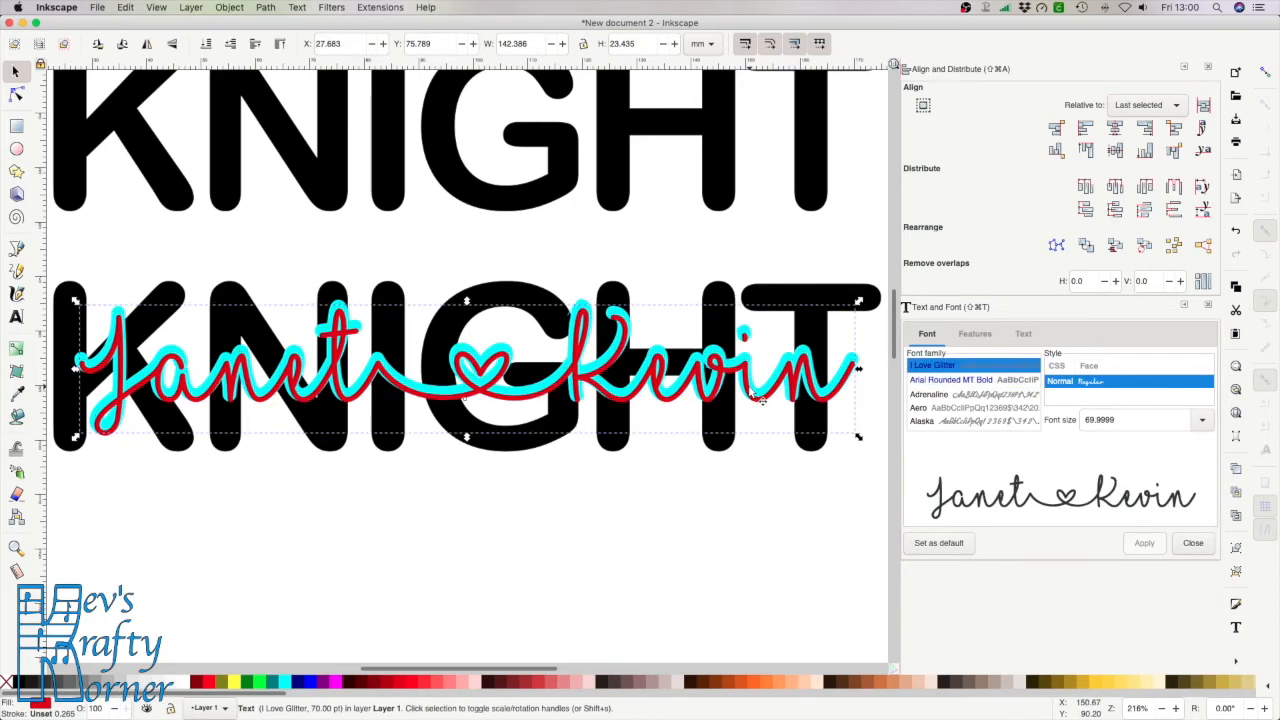
pyautogui.press('Down')
pyautogui.press('Down')
pyautogui.press('Down')
pyautogui.press('Down')
pyautogui.press('Down')
pyautogui.press('Down')
pyautogui.press('Down')
pyautogui.press('Down')
pyautogui.press('Down')
pyautogui.press('Down')
pyautogui.press('Down')
pyautogui.press('Down')
pyautogui.press('Down')
pyautogui.press('Down')
pyautogui.press('Down')
pyautogui.press('Down')
pyautogui.press('Down')
pyautogui.press('Down')
pyautogui.press('Down')
pyautogui.press('Down')
pyautogui.click(863, 442)
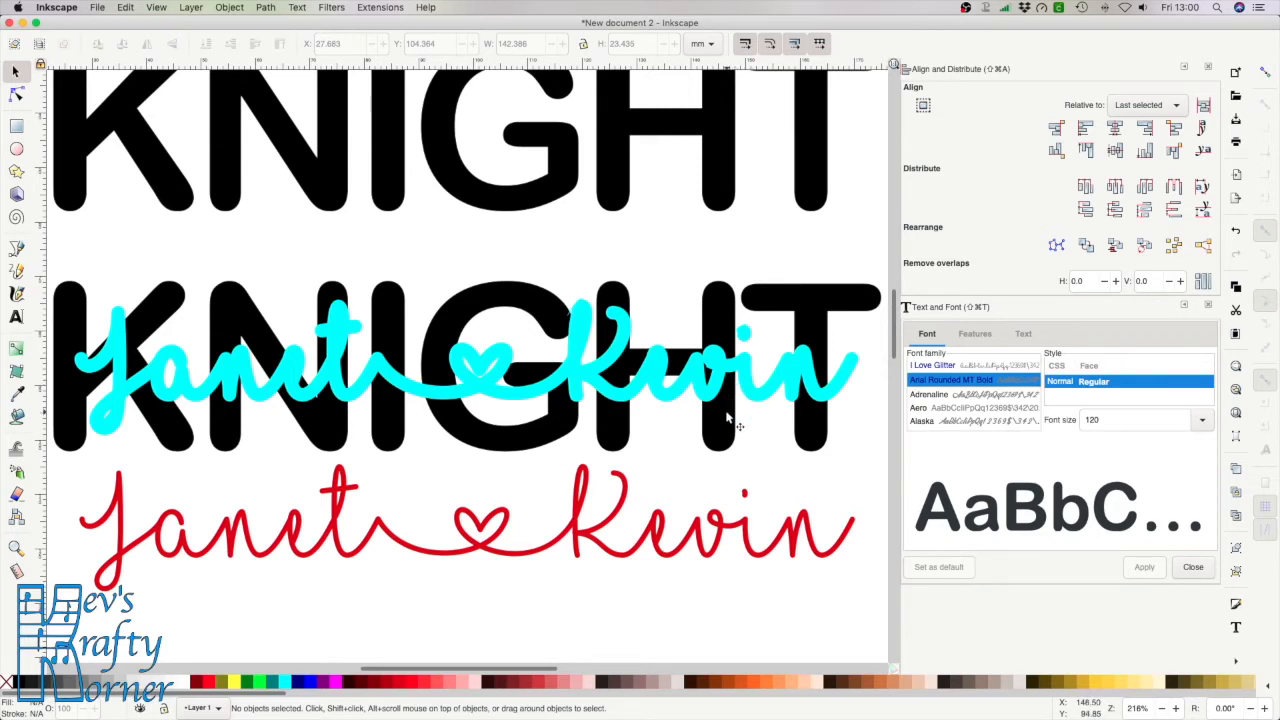
# Select the cyan script outline together with the lower KNIGHT
pyautogui.click(760, 396)
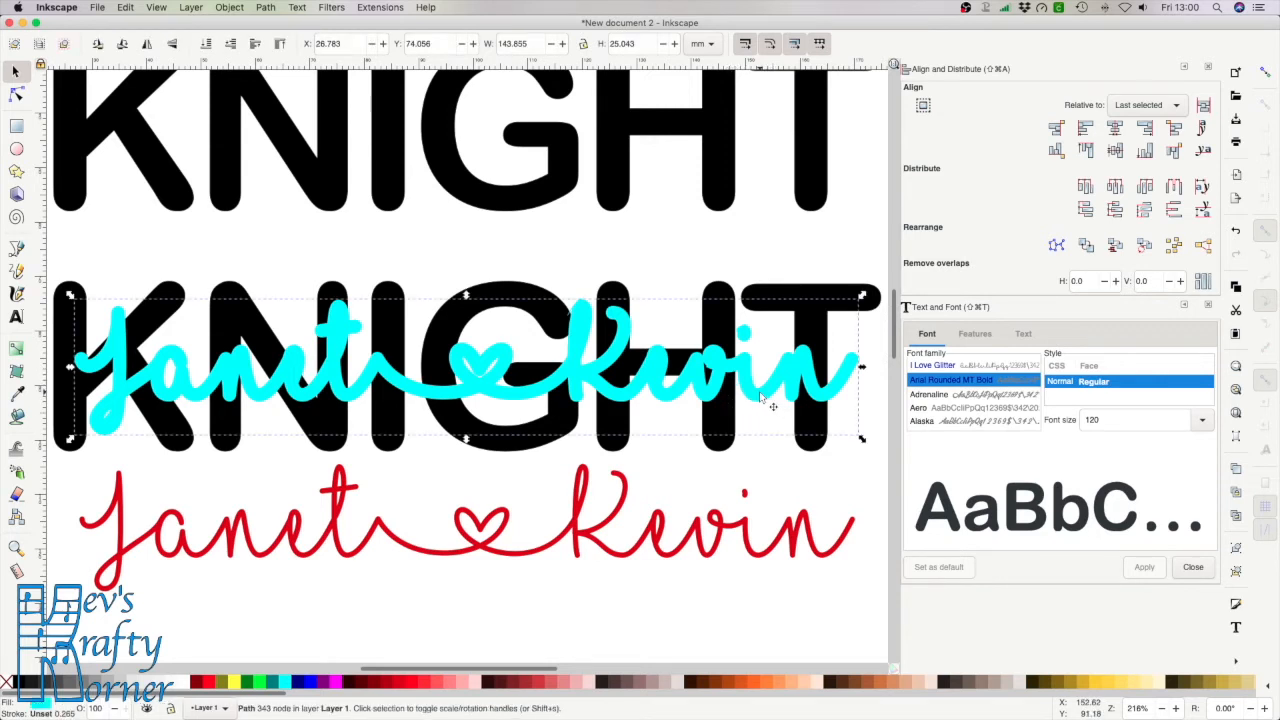
pyautogui.press('shift')
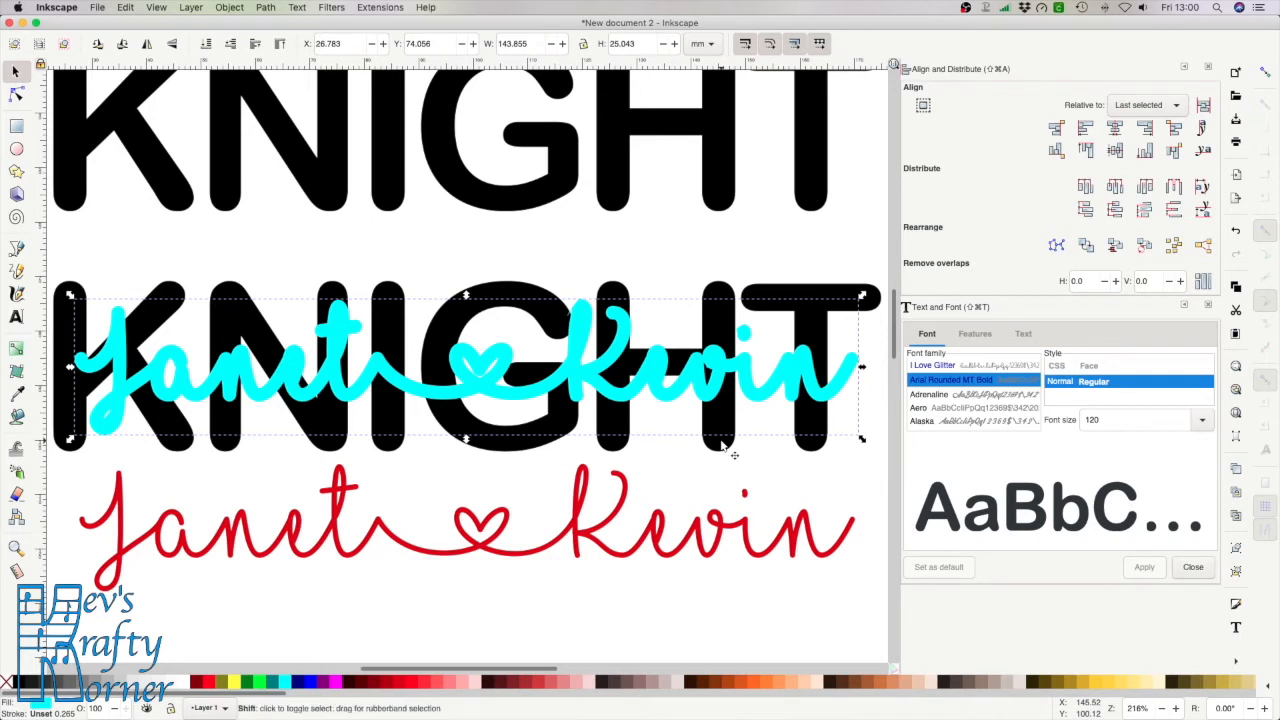
pyautogui.keyDown('shift'); pyautogui.click(722, 446); pyautogui.keyUp('shift')
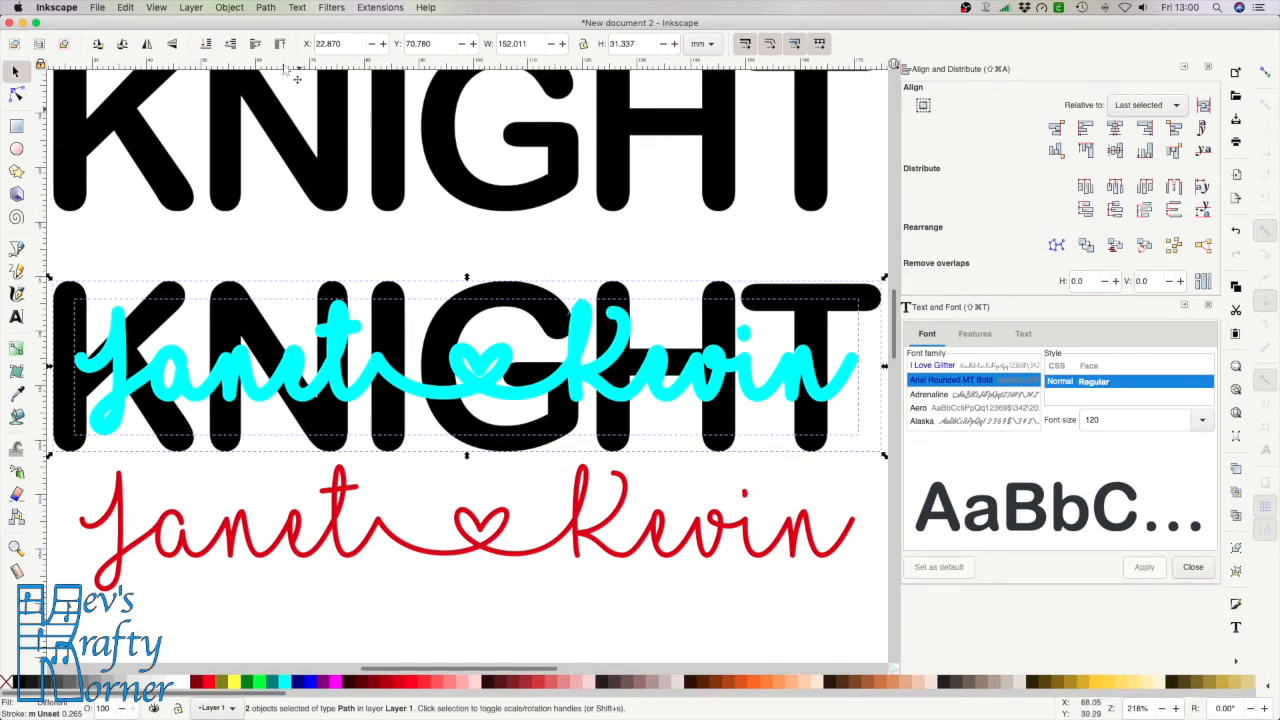
# Cut the cyan script out of KNIGHT with Path > Difference and nudge the red script into the gap
pyautogui.click(268, 8)
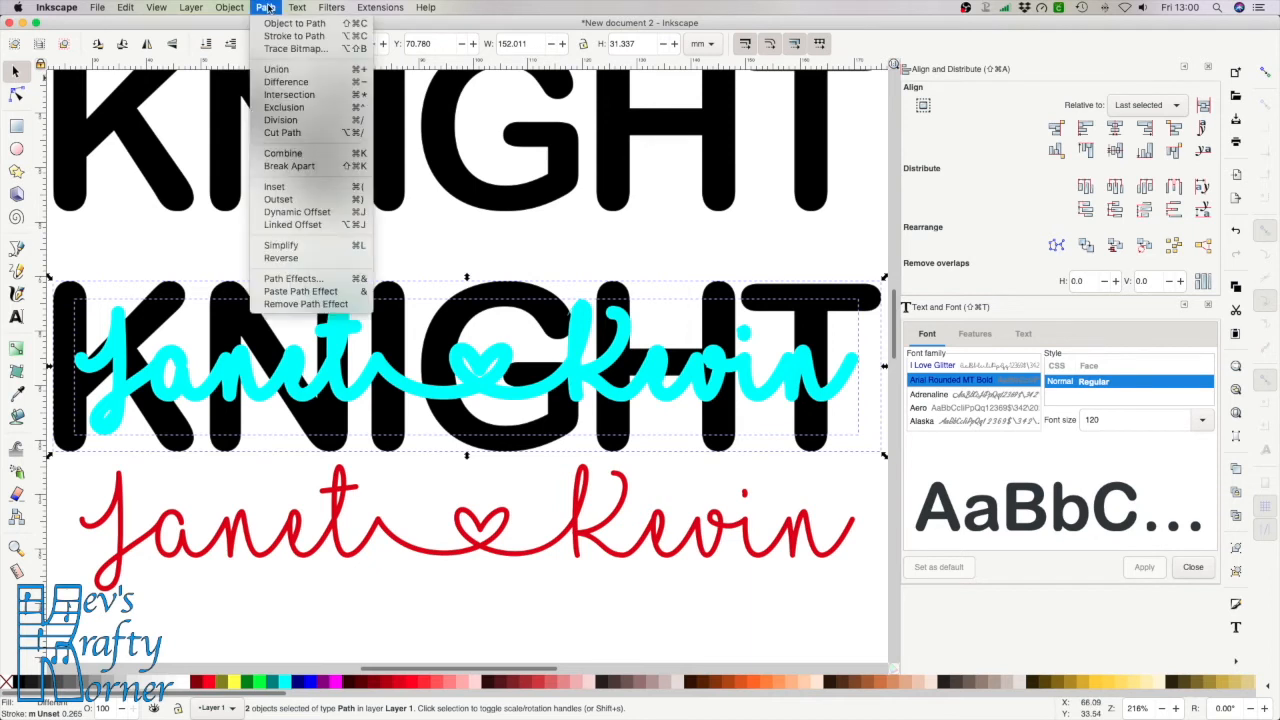
pyautogui.click(284, 82)
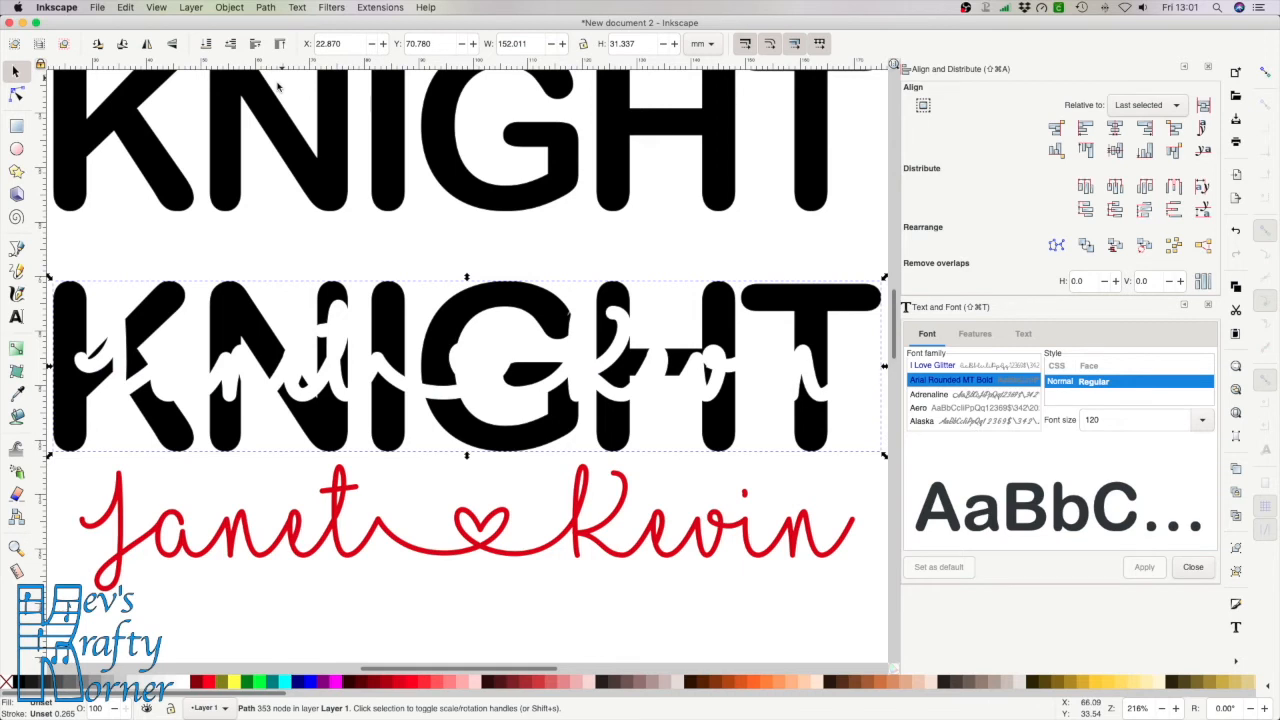
pyautogui.click(516, 560)
pyautogui.press('Up')
pyautogui.press('Up')
pyautogui.press('Up')
pyautogui.press('Up')
pyautogui.press('Up')
pyautogui.press('Up')
pyautogui.press('Up')
pyautogui.press('Up')
pyautogui.press('Up')
pyautogui.press('Up')
pyautogui.press('Up')
pyautogui.press('Up')
pyautogui.press('Up')
pyautogui.press('Up')
pyautogui.press('Up')
pyautogui.press('Up')
pyautogui.press('Up')
pyautogui.press('Up')
pyautogui.press('Up')
pyautogui.press('Up')
pyautogui.press('Up')
pyautogui.press('Up')
pyautogui.press('Up')
pyautogui.press('Up')
pyautogui.press('Up')
pyautogui.press('Up')
pyautogui.press('Up')
pyautogui.press('Up')
pyautogui.press('Up')
pyautogui.press('Up')
pyautogui.press('Up')
pyautogui.press('Up')
pyautogui.press('Up')
pyautogui.press('Up')
pyautogui.press('Up')
pyautogui.press('Up')
pyautogui.press('Up')
pyautogui.press('Up')
pyautogui.press('Up')
pyautogui.press('Up')
pyautogui.press('Up')
pyautogui.press('Up')
pyautogui.press('Up')
pyautogui.press('Up')
pyautogui.press('Up')
pyautogui.press('Up')
pyautogui.press('Up')
pyautogui.press('Up')
pyautogui.press('Up')
pyautogui.press('Up')
pyautogui.press('Up')
pyautogui.press('Up')
pyautogui.press('Up')
pyautogui.press('Up')
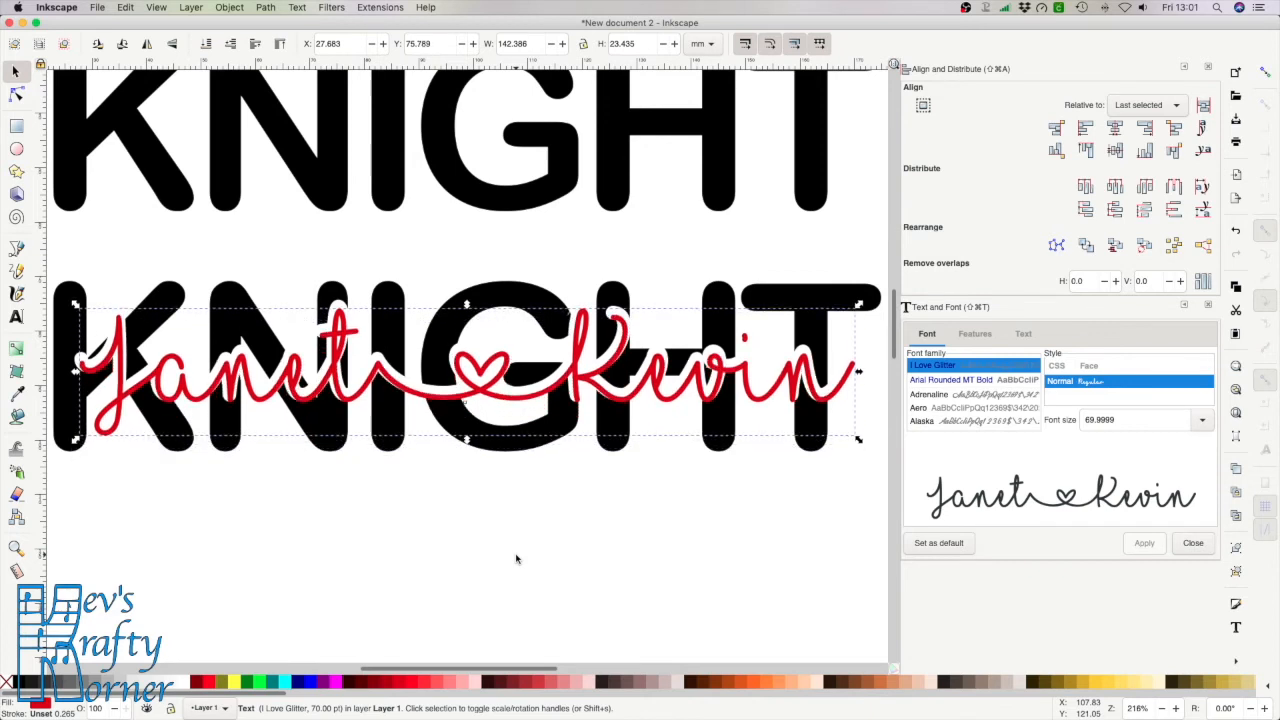
pyautogui.press('Up')
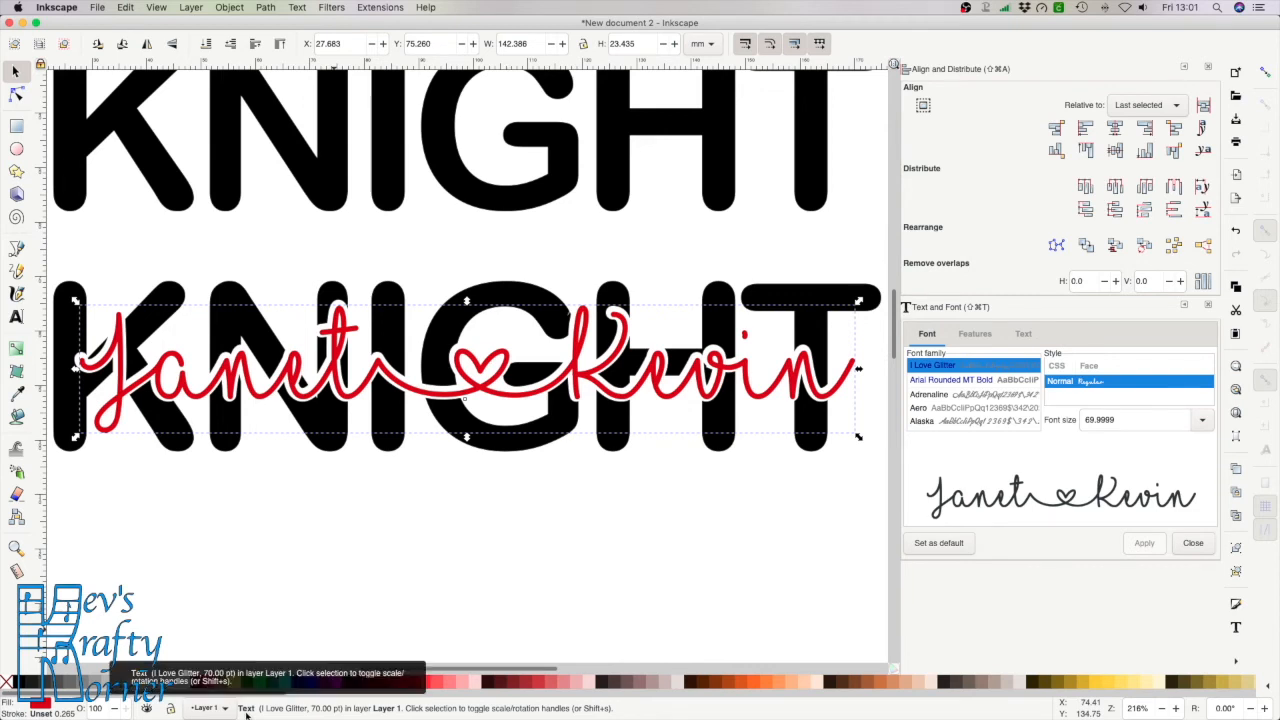
pyautogui.click(231, 517)
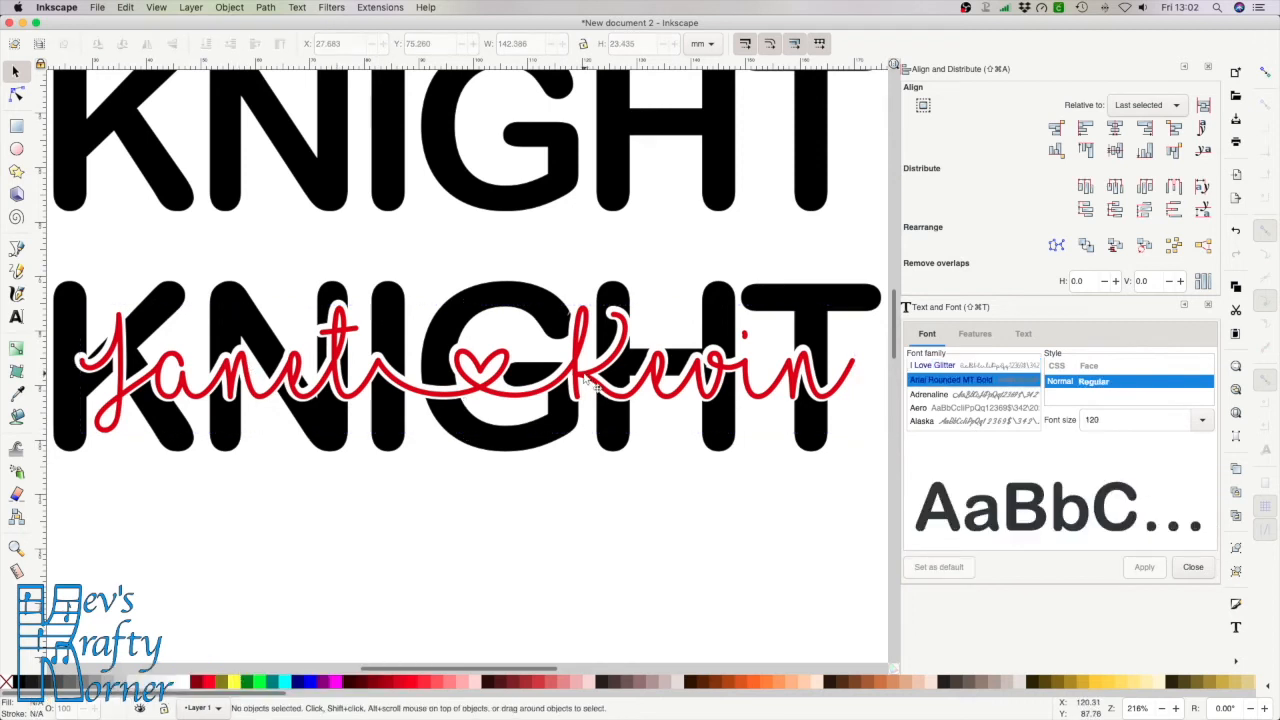
pyautogui.click(595, 387)
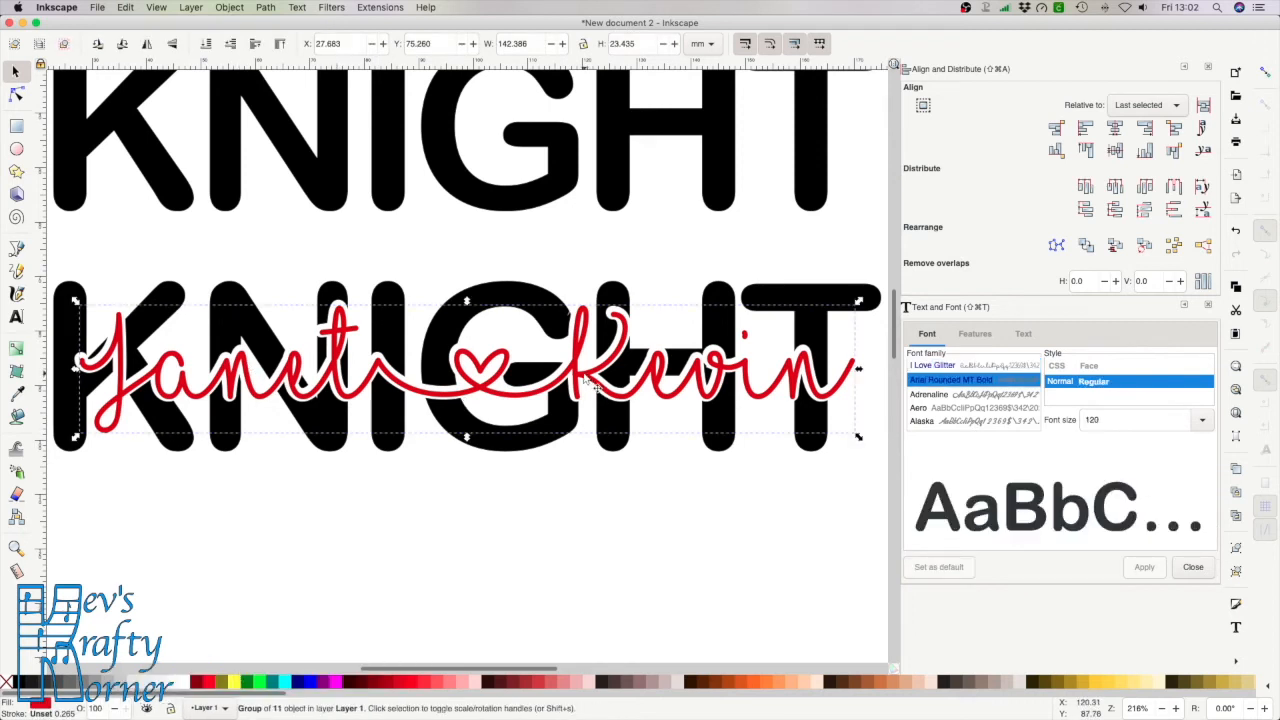
pyautogui.press('super+shift+g')
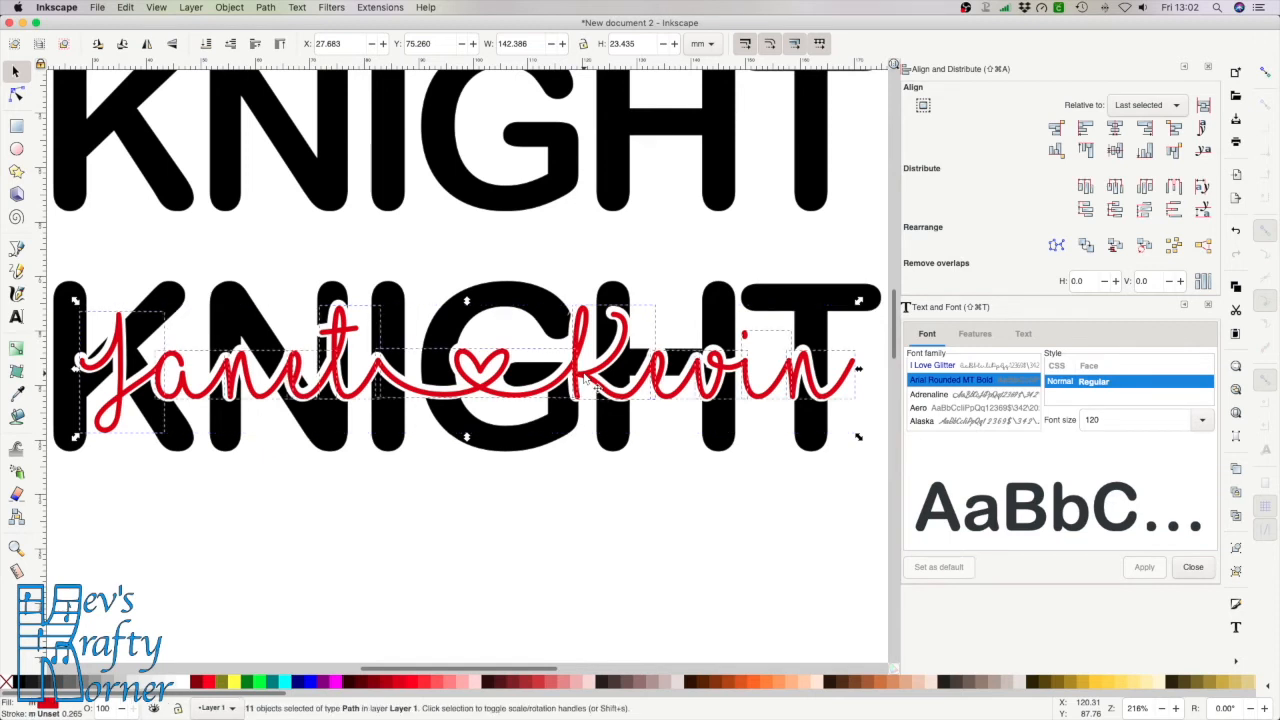
pyautogui.click(266, 8)
pyautogui.click(282, 70)
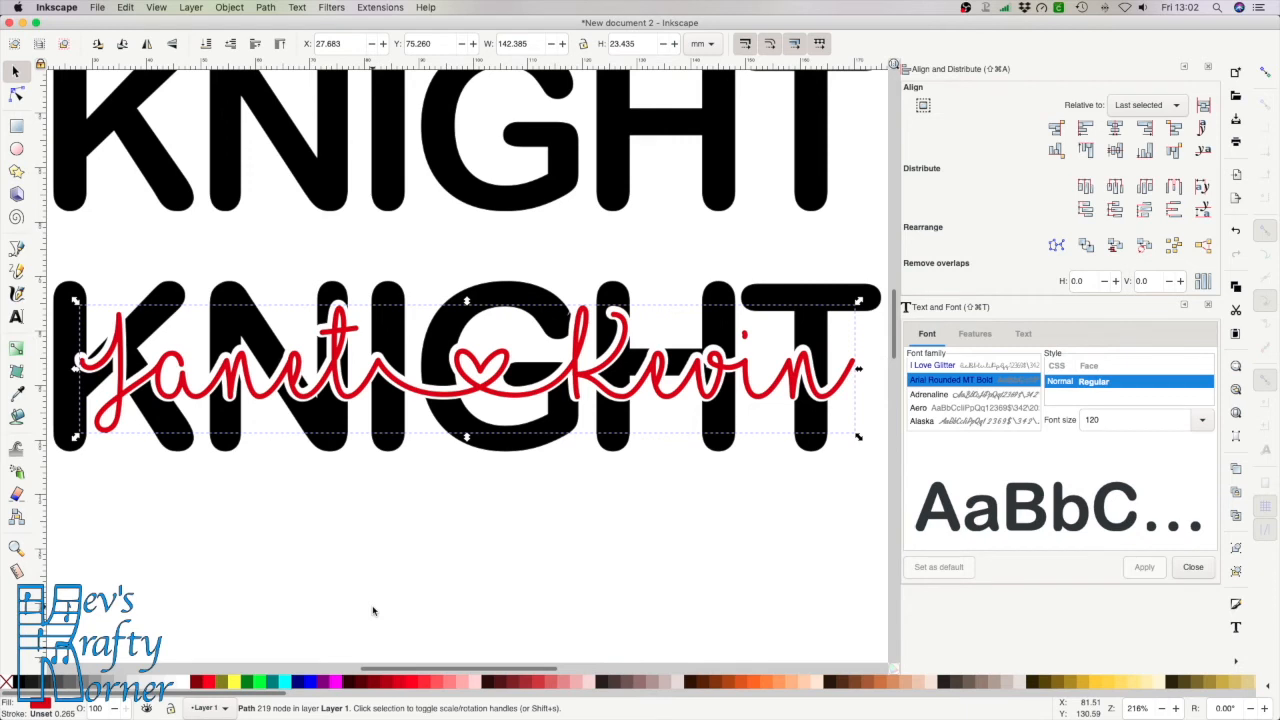
pyautogui.press('5')
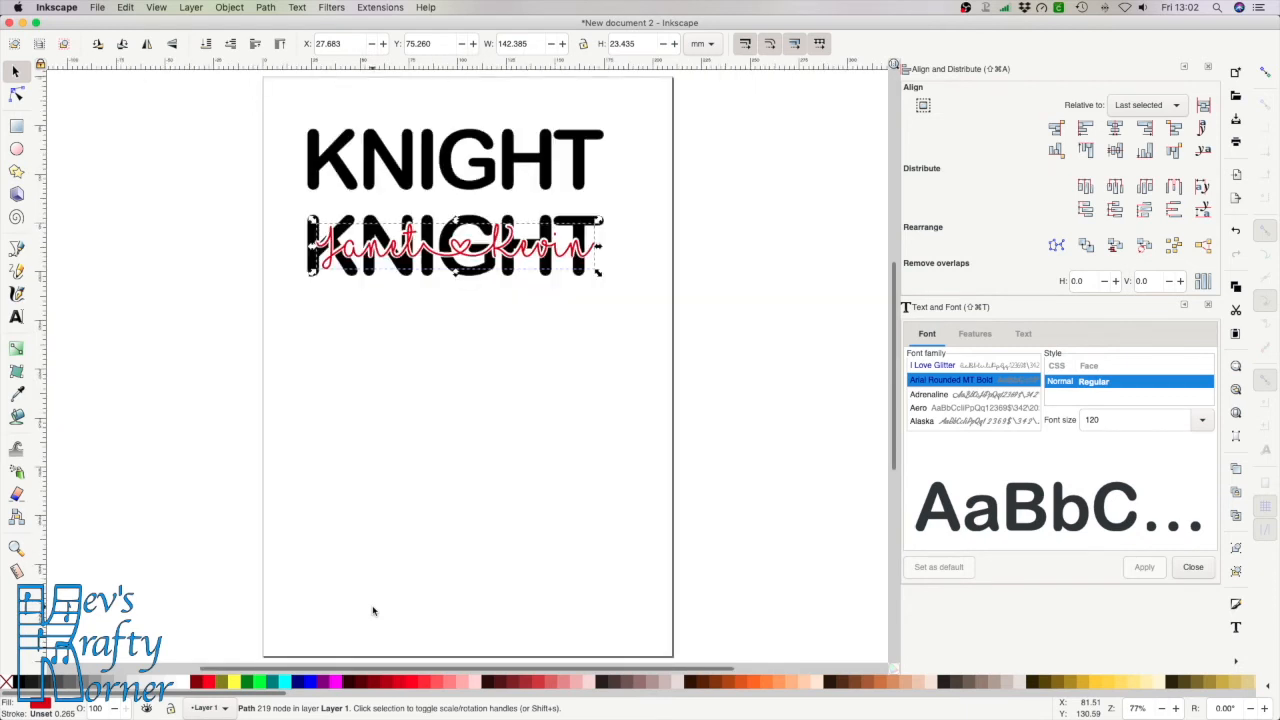
# Delete the duplicate top KNIGHT text
pyautogui.click(392, 518)
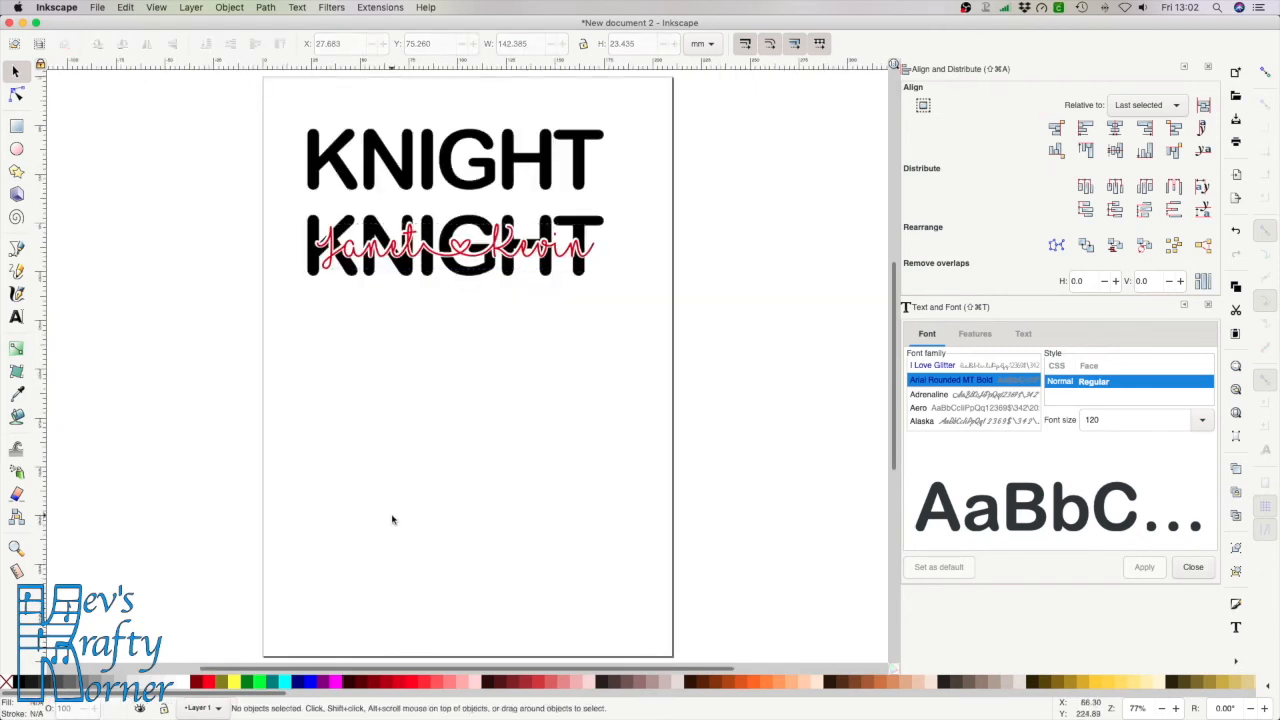
pyautogui.click(559, 171)
pyautogui.press('Delete')
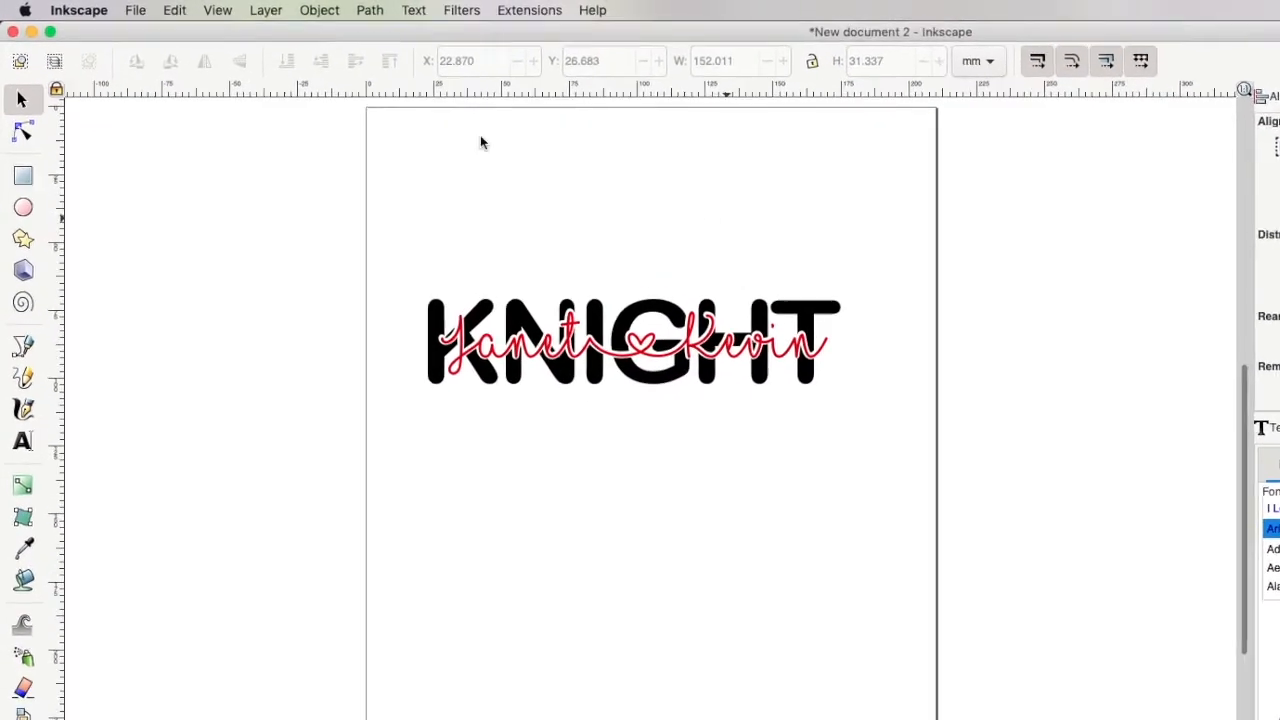
pyautogui.click(167, 13)
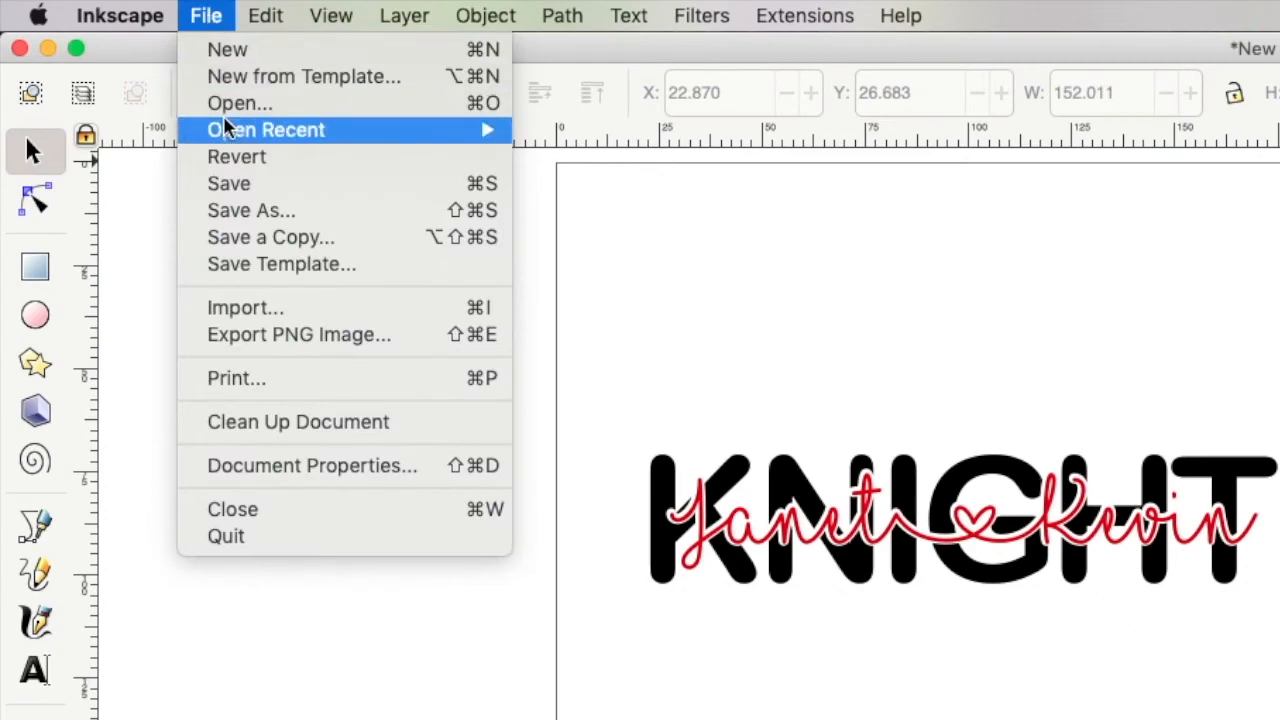
# Save the design as the SVG file 'Knockout Text tutorial.svg'
pyautogui.click(238, 186)
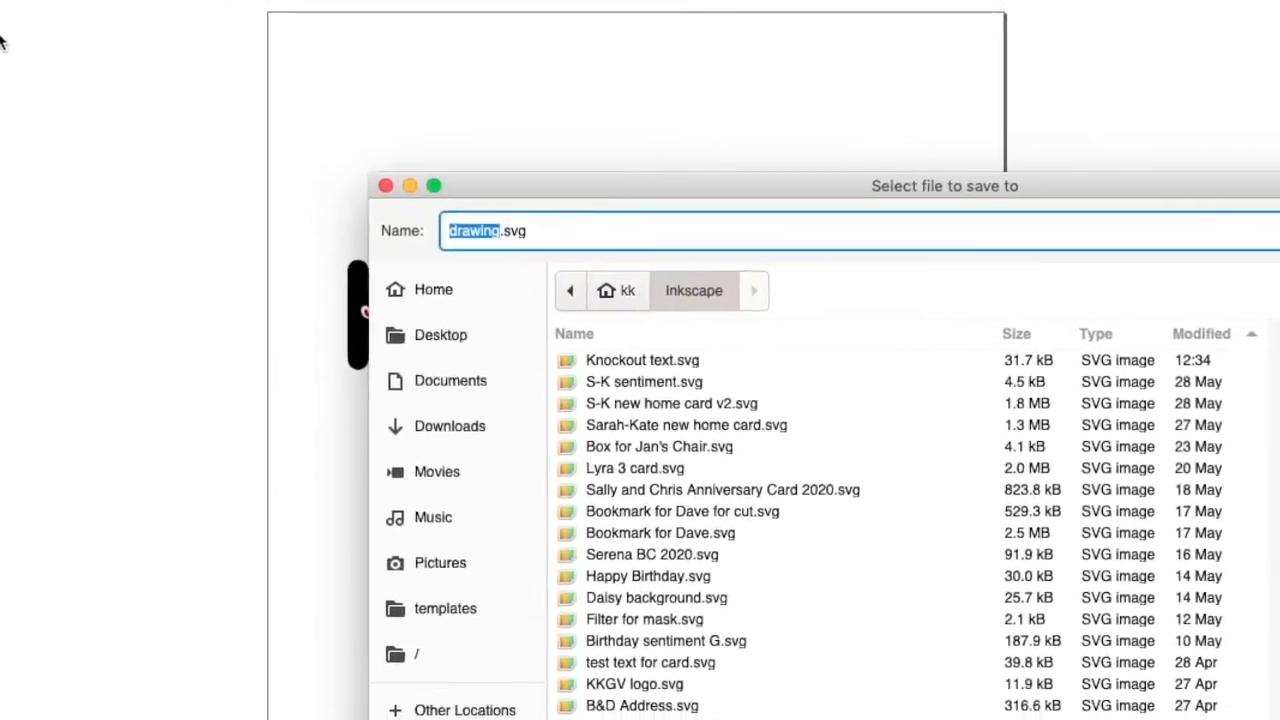
pyautogui.write('Knock')
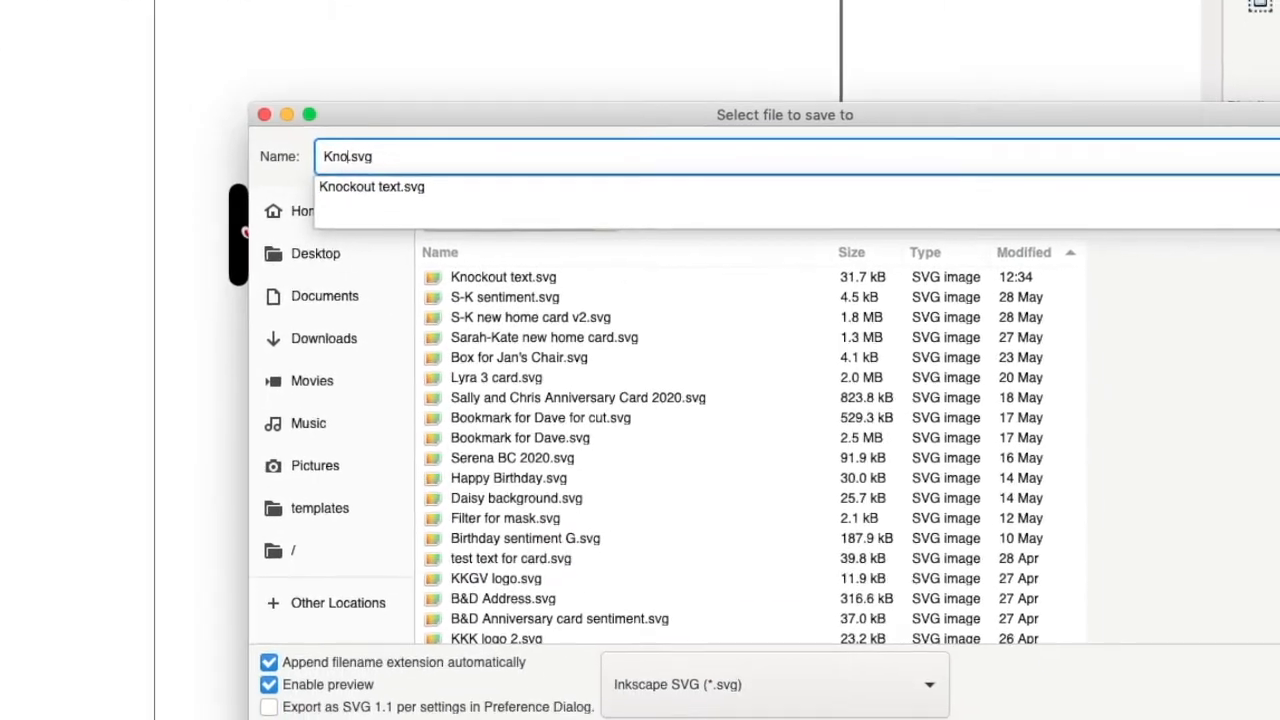
pyautogui.write('out T')
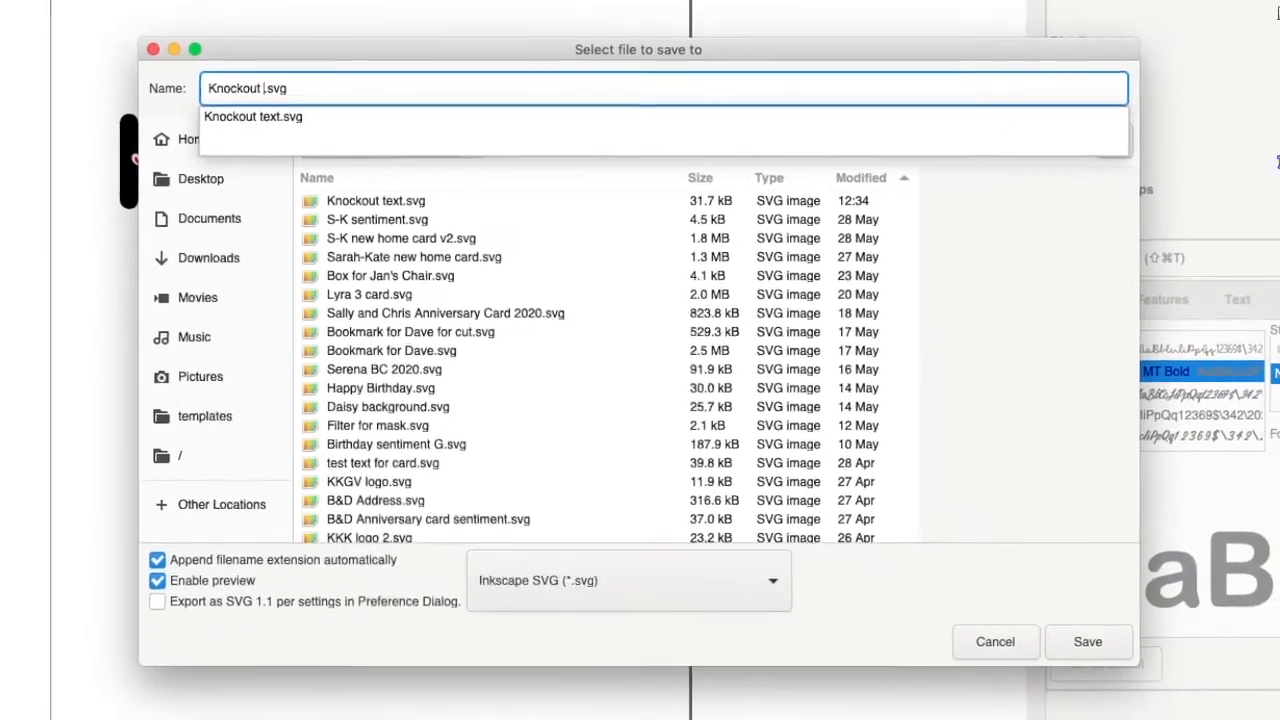
pyautogui.write('ext tu')
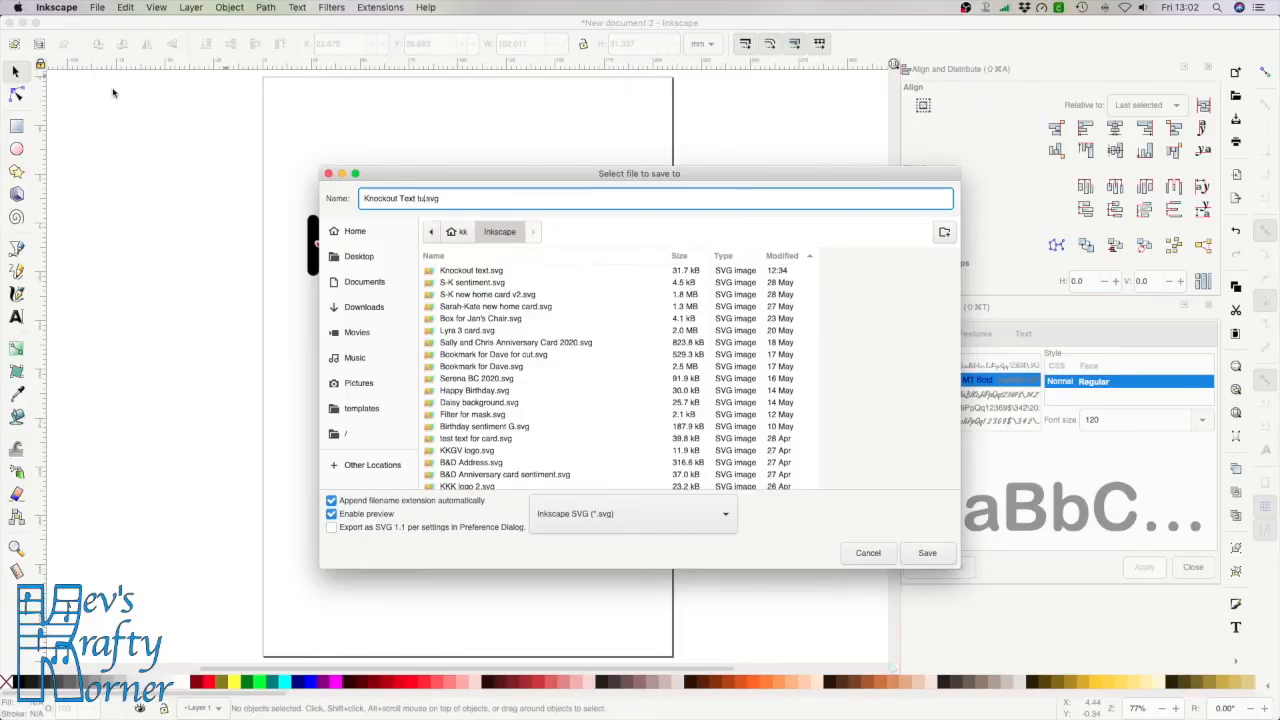
pyautogui.write('torial')
pyautogui.click(927, 553)
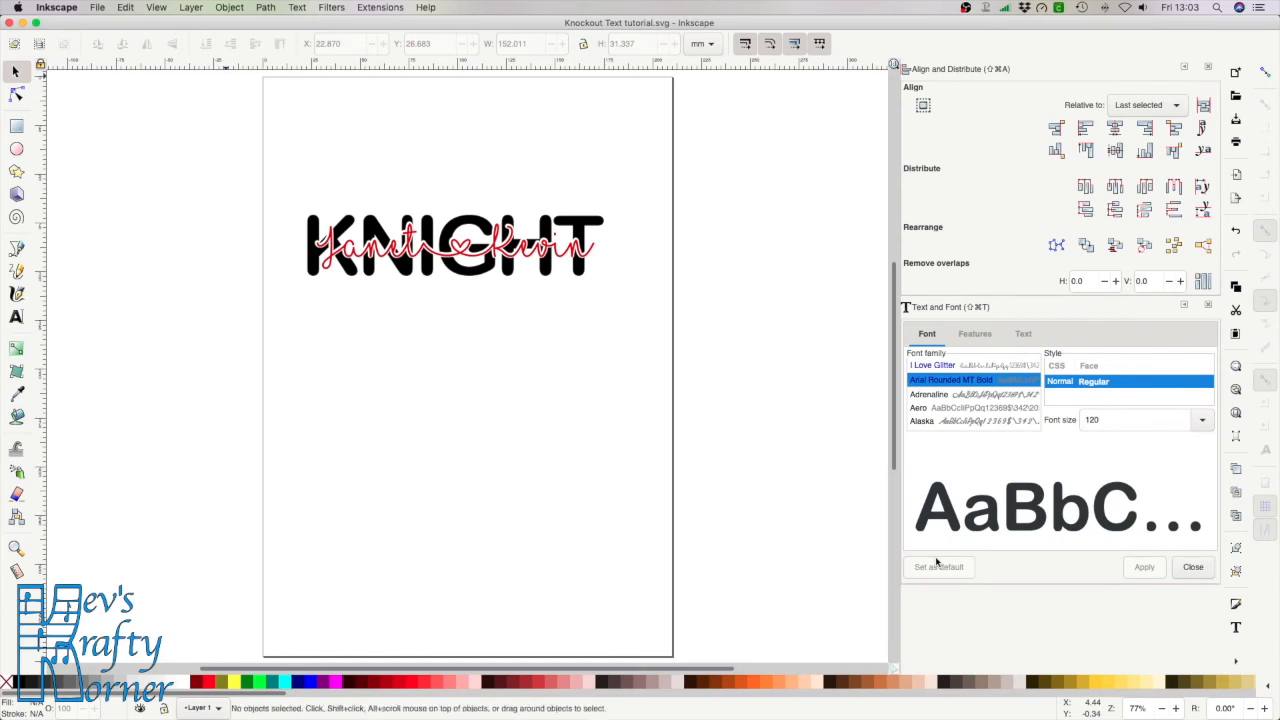
# In Cricut Design Space, delete both old sample text objects from the canvas
pyautogui.press('super+Tab')
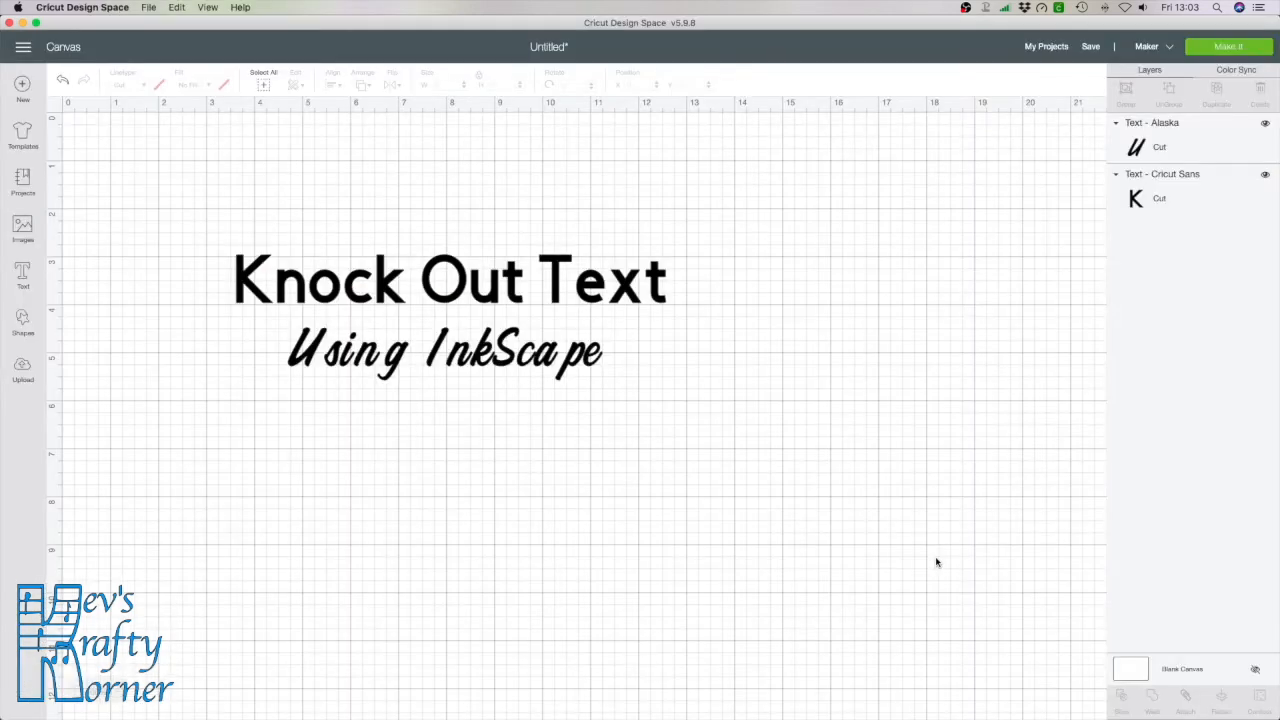
pyautogui.moveTo(206, 225); pyautogui.dragTo(721, 410)
pyautogui.moveTo(581, 288); pyautogui.dragTo(1009, 502)
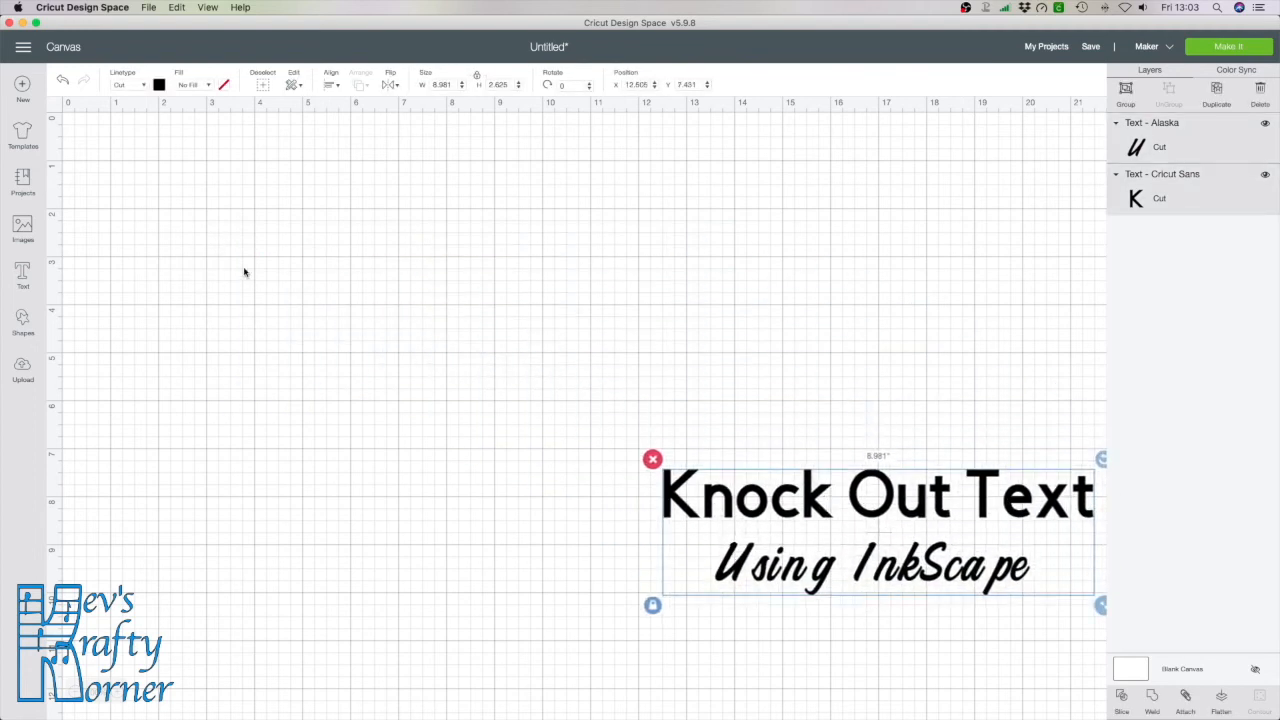
pyautogui.click(652, 459)
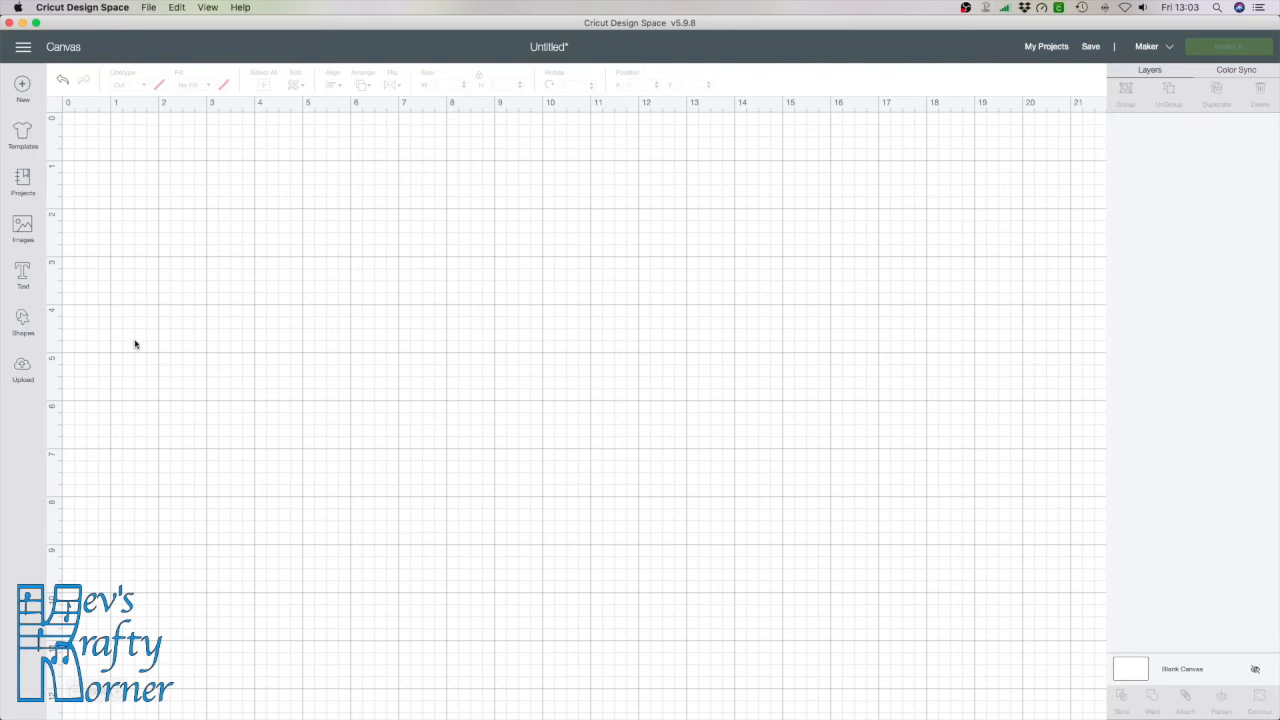
# Upload Knockout Text tutorial.svg and insert the KNIGHT image onto the canvas
pyautogui.click(23, 368)
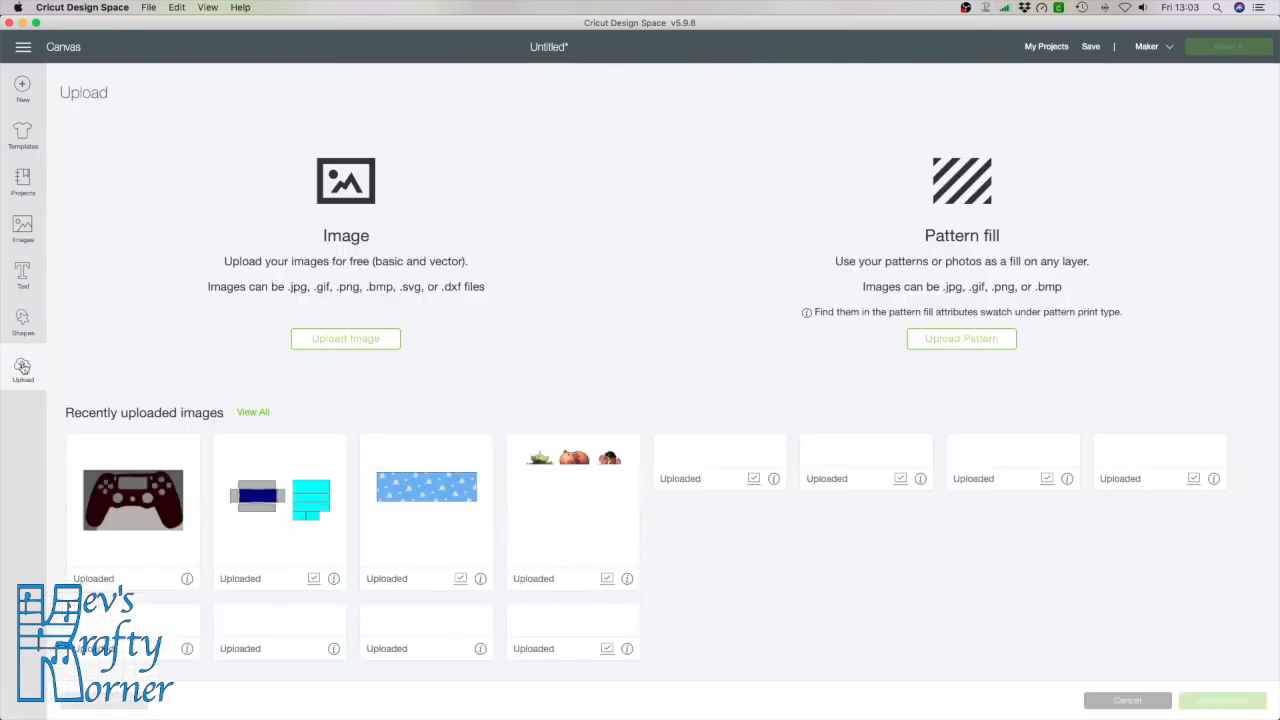
pyautogui.click(373, 339)
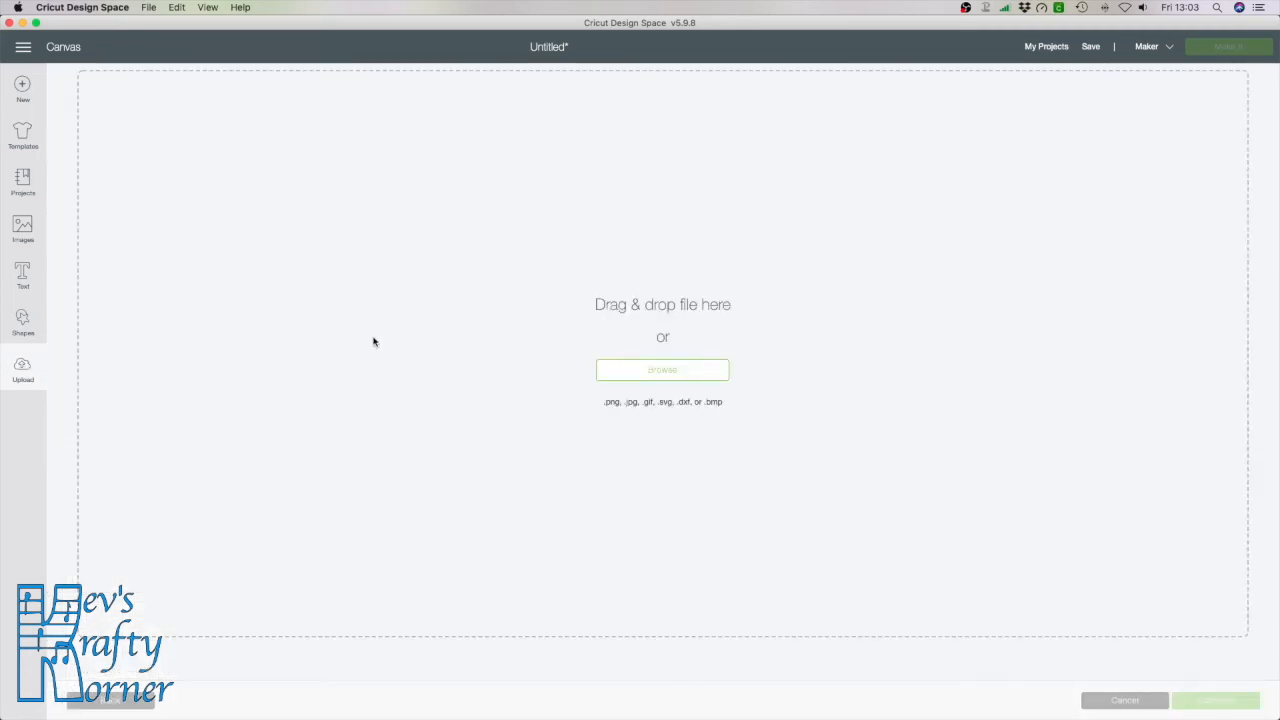
pyautogui.click(680, 369)
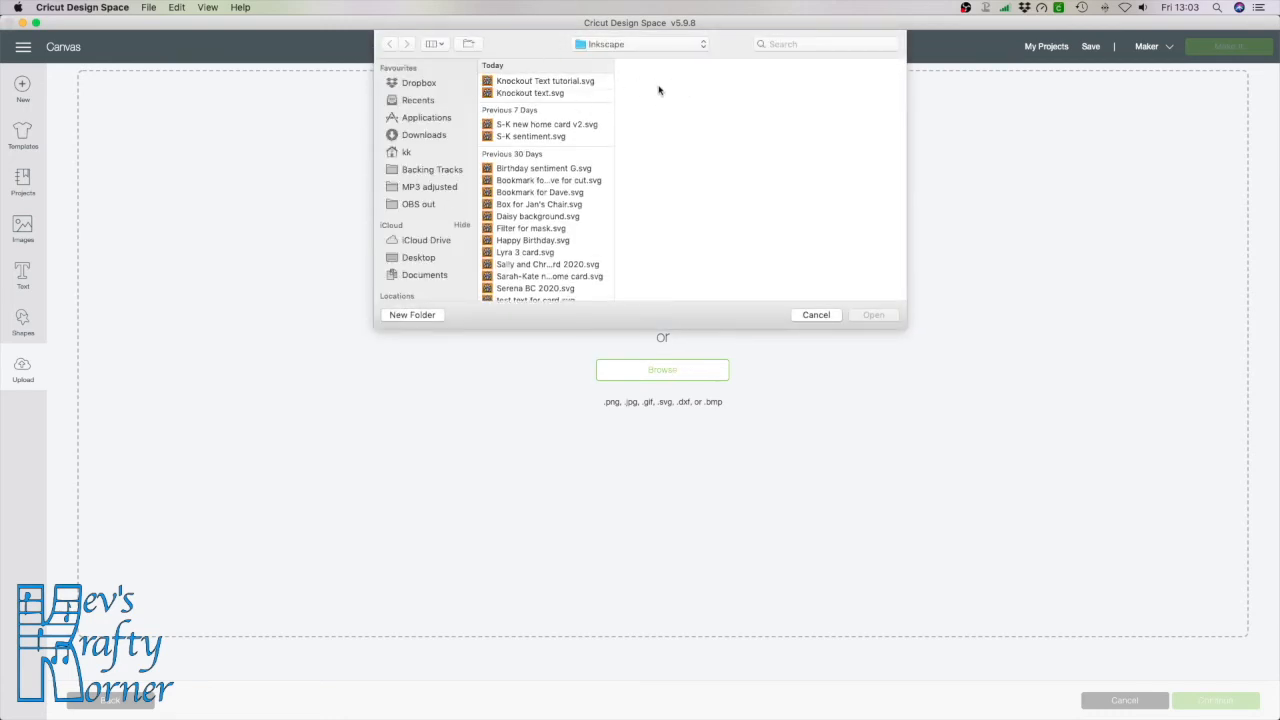
pyautogui.click(529, 83)
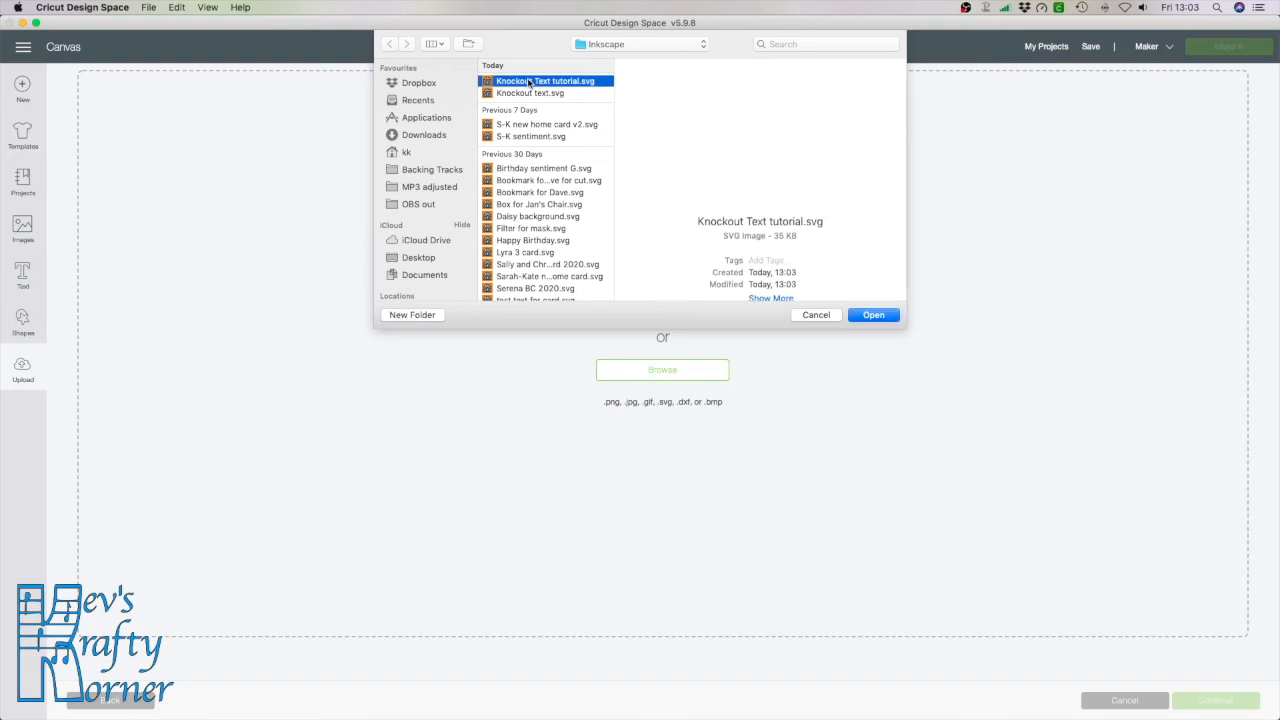
pyautogui.click(876, 316)
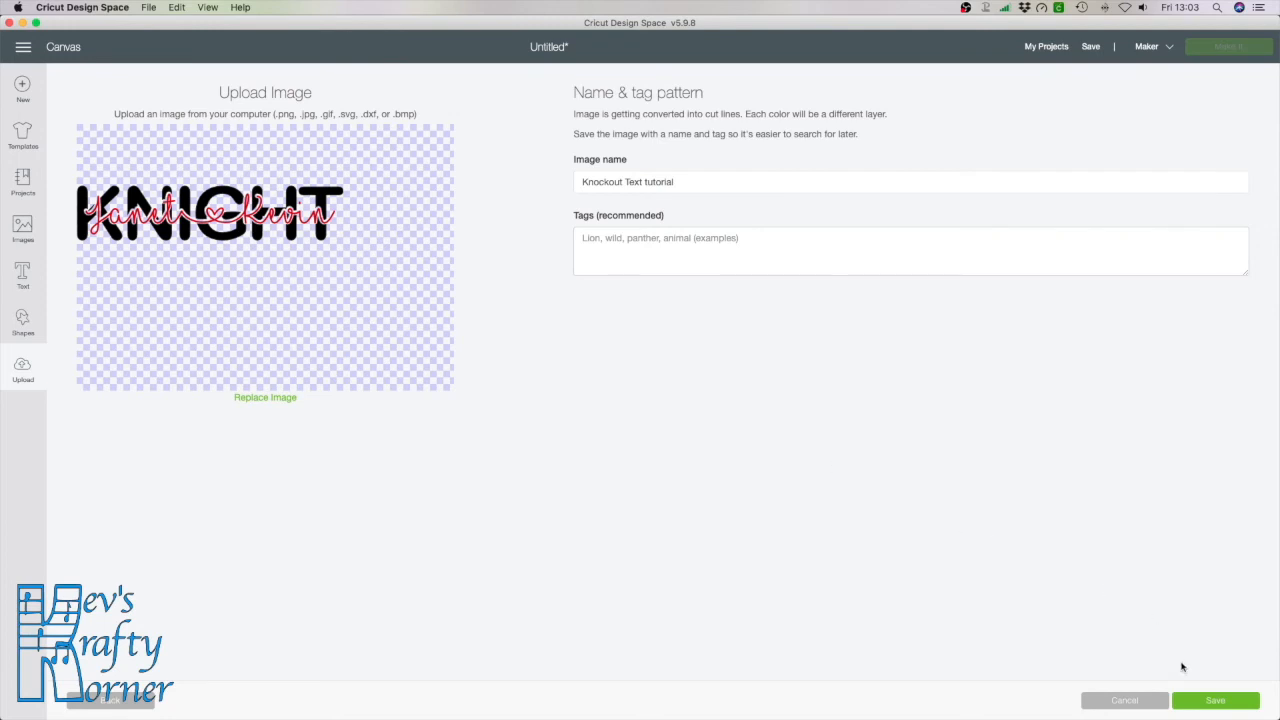
pyautogui.click(1207, 704)
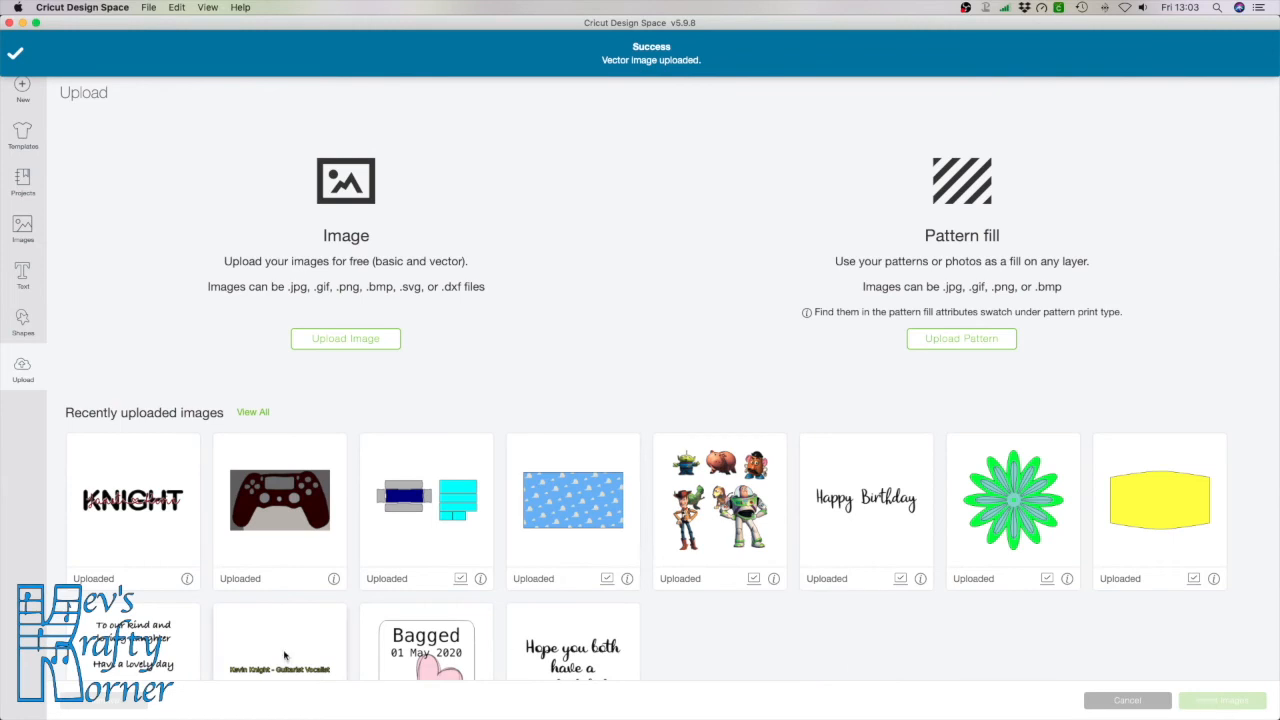
pyautogui.click(173, 554)
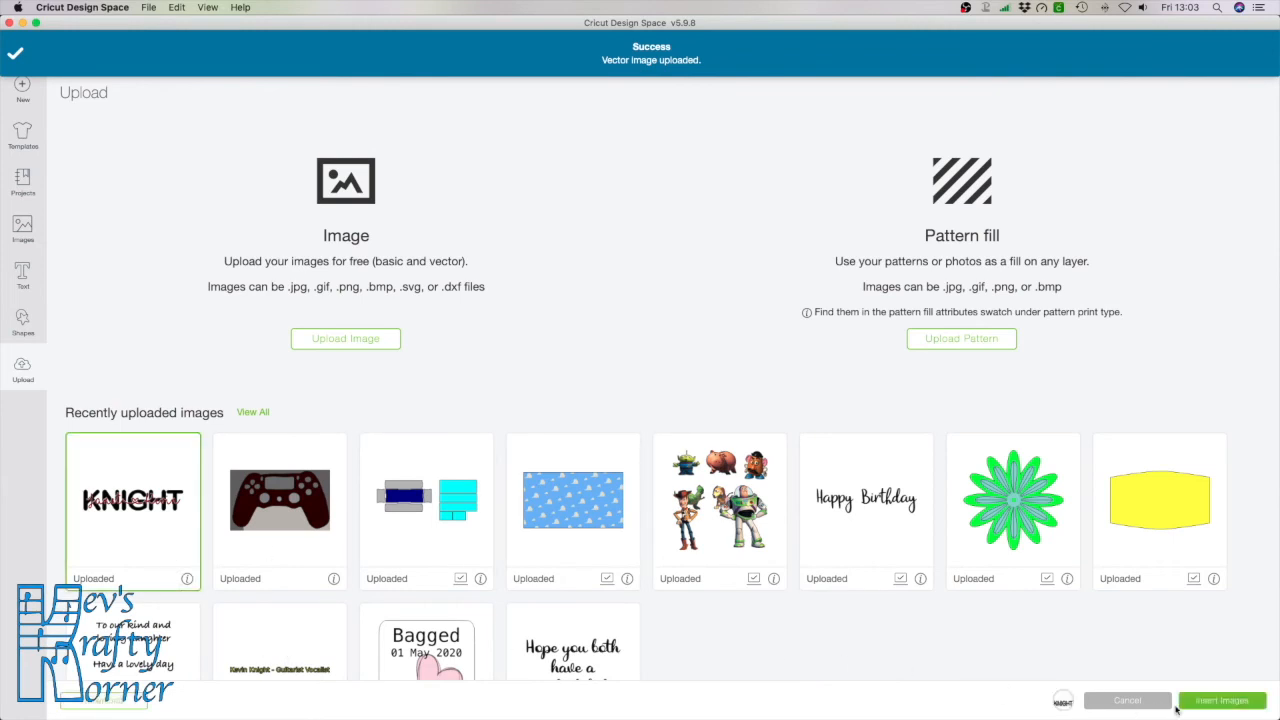
pyautogui.click(1214, 705)
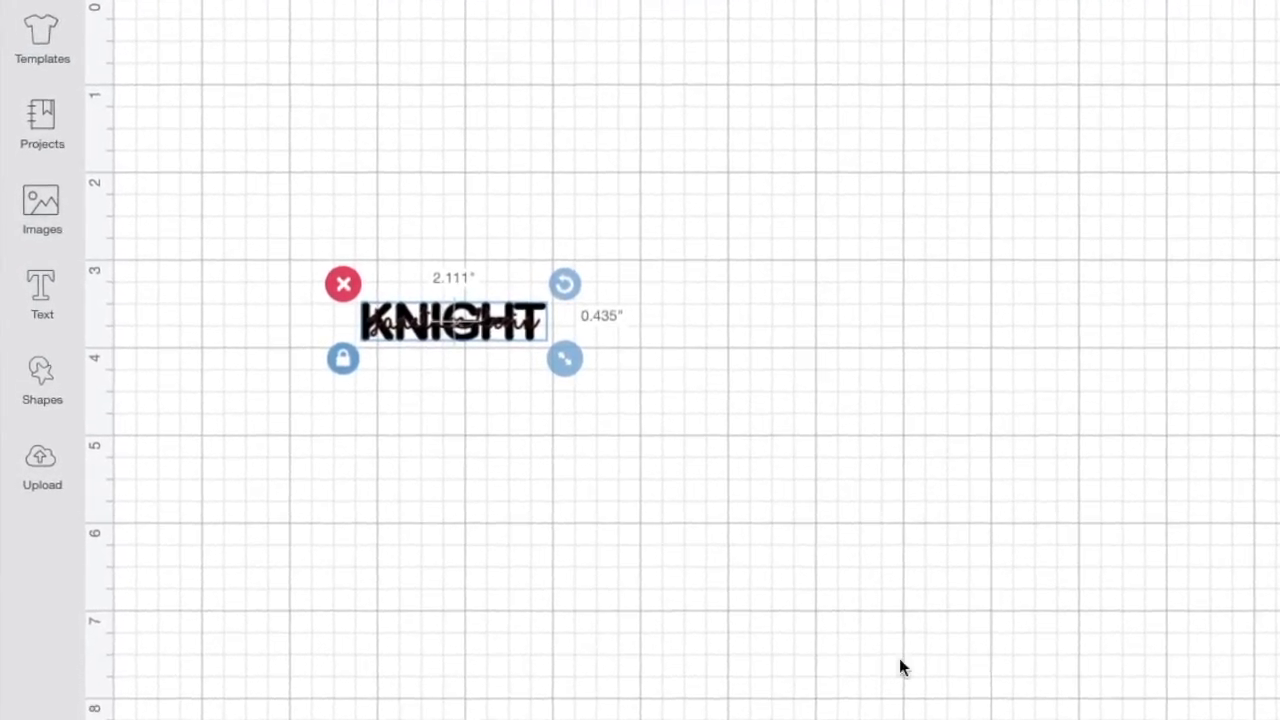
# Enlarge KNIGHT to about 8.9 inches wide and ungroup it
pyautogui.moveTo(566, 361); pyautogui.dragTo(652, 436)
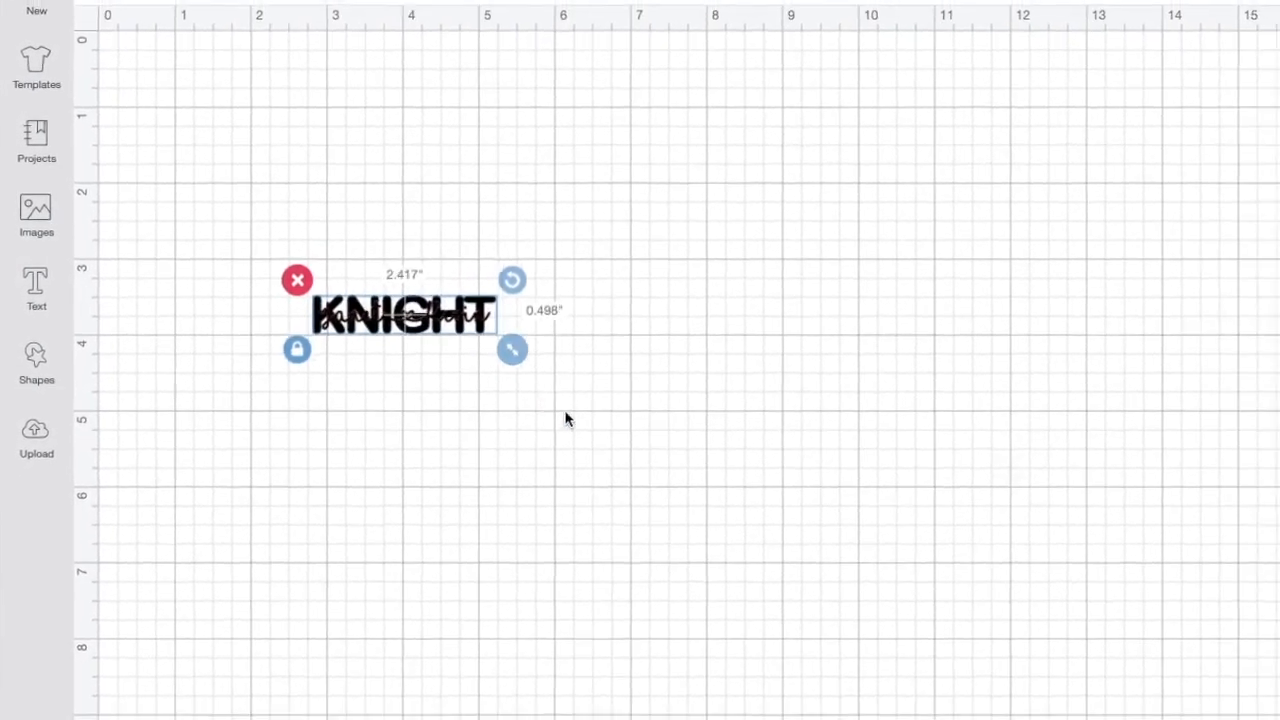
pyautogui.moveTo(566, 419); pyautogui.dragTo(1012, 611)
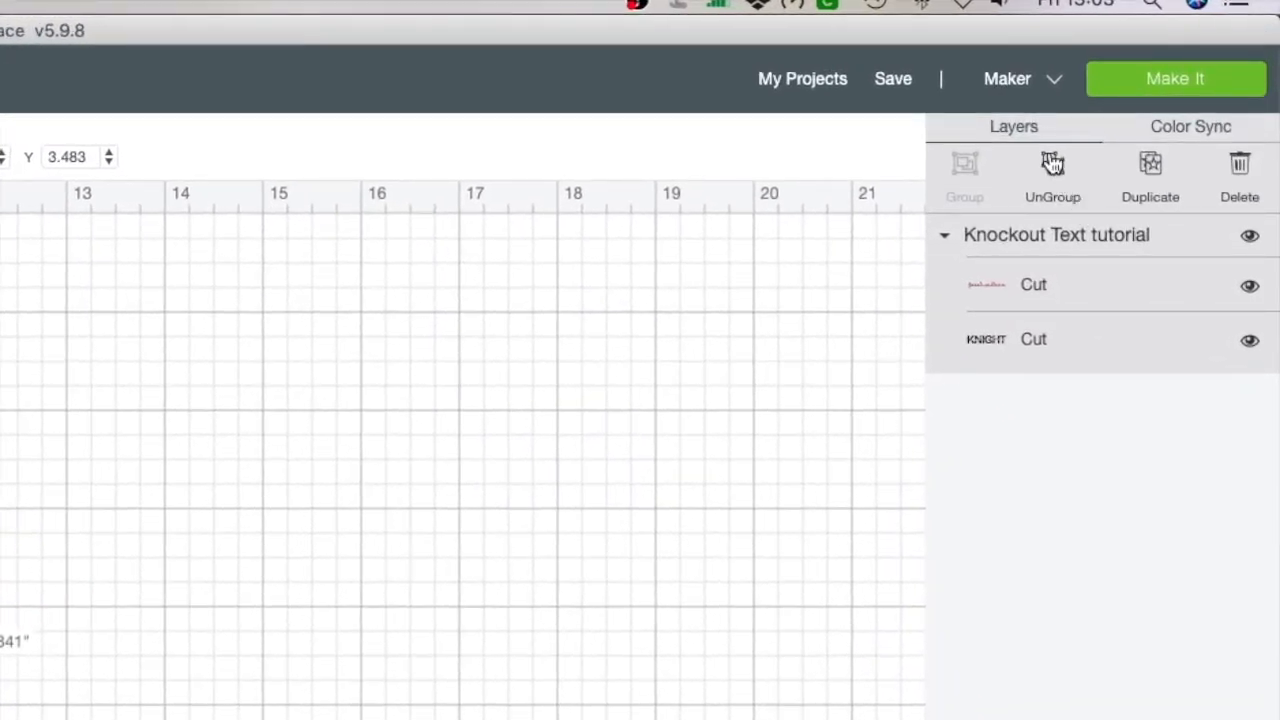
pyautogui.click(1052, 163)
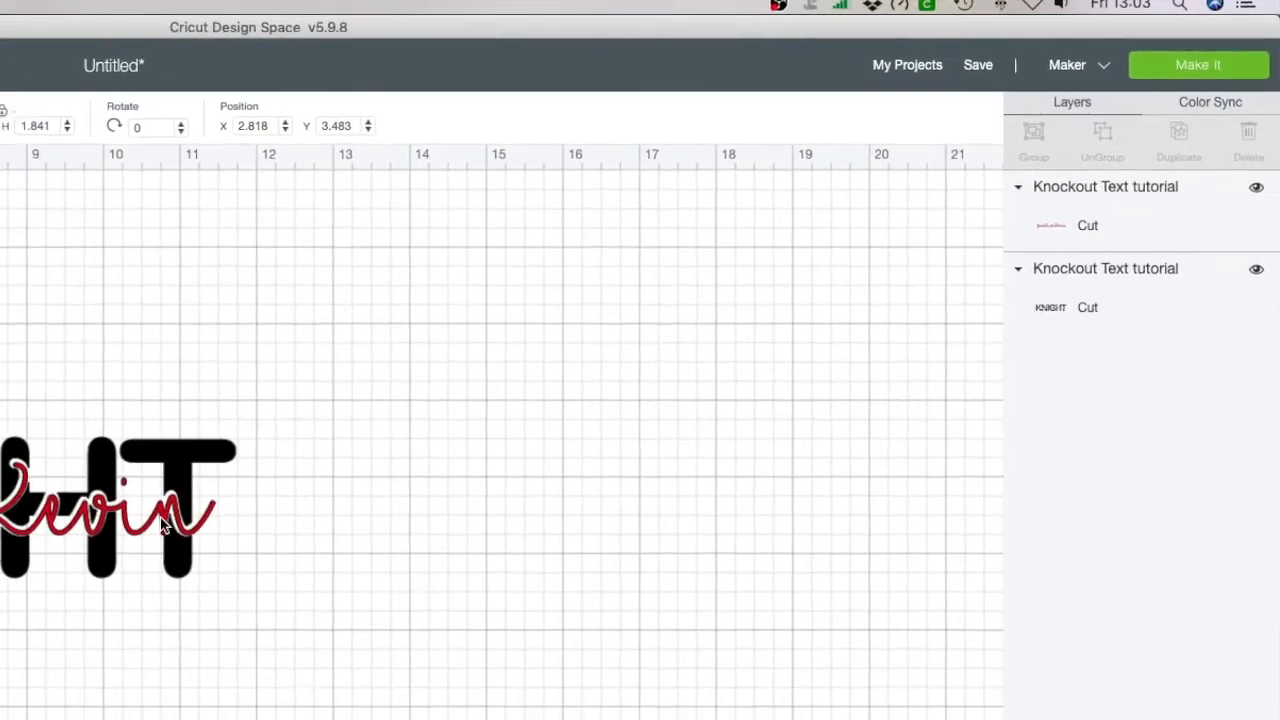
pyautogui.click(302, 460)
pyautogui.moveTo(305, 461); pyautogui.dragTo(652, 437)
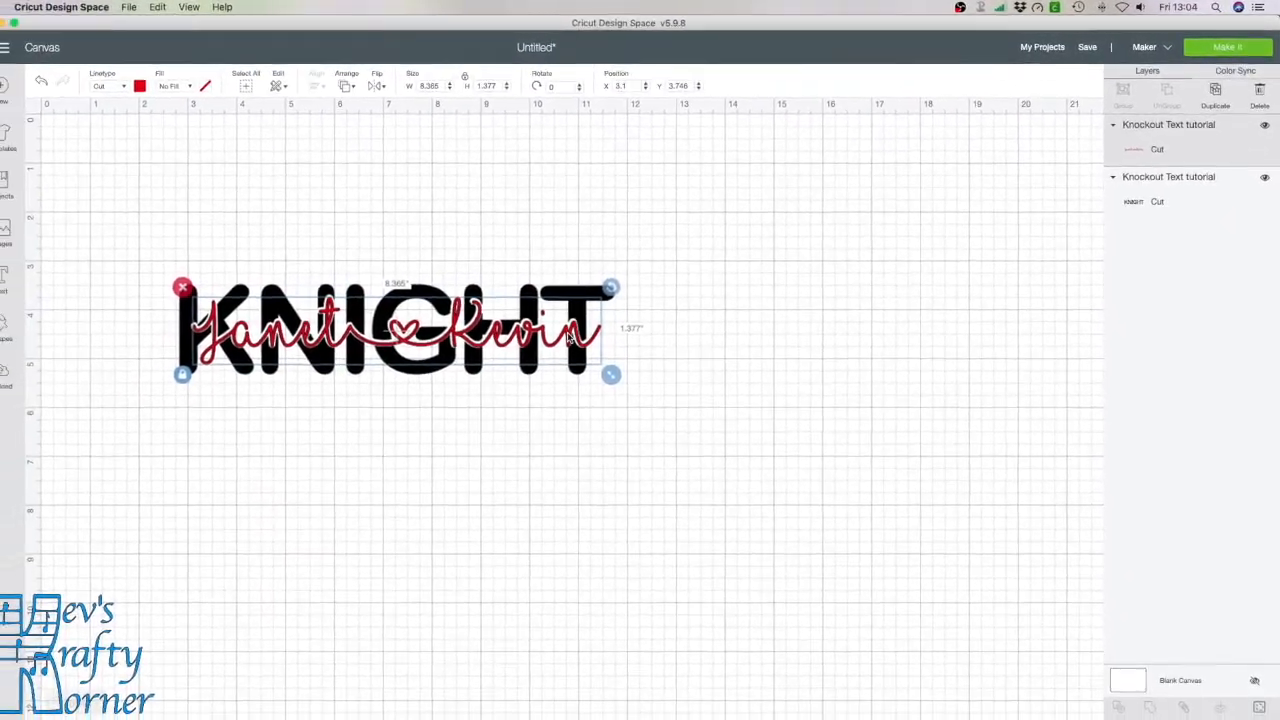
pyautogui.moveTo(831, 318); pyautogui.dragTo(642, 220)
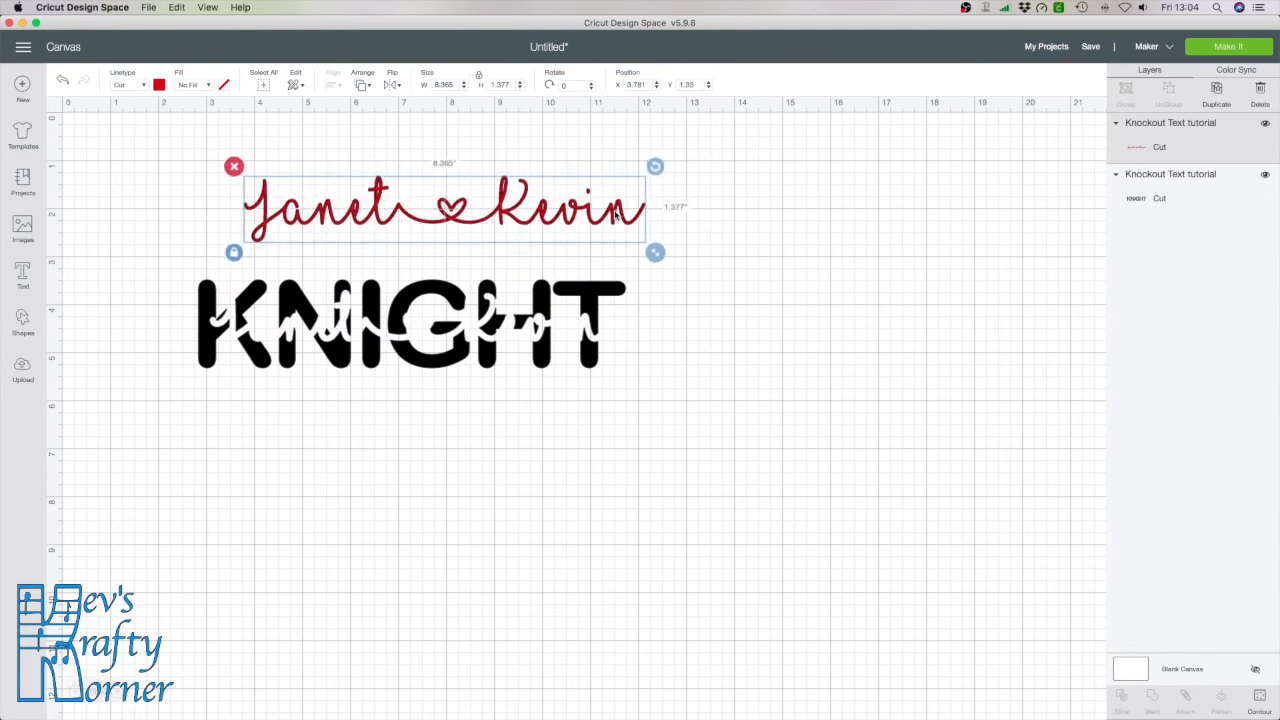
# Colour the script layer pale yellow and the KNIGHT layer purple
pyautogui.click(159, 86)
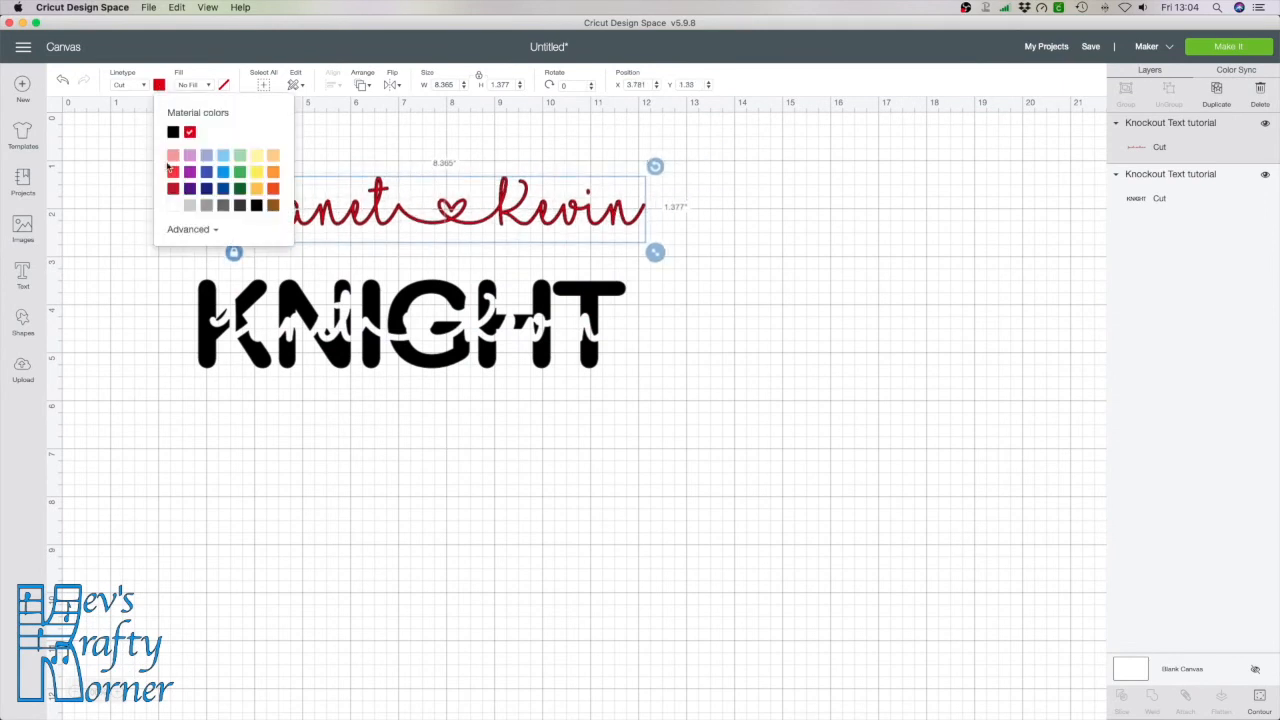
pyautogui.click(207, 189)
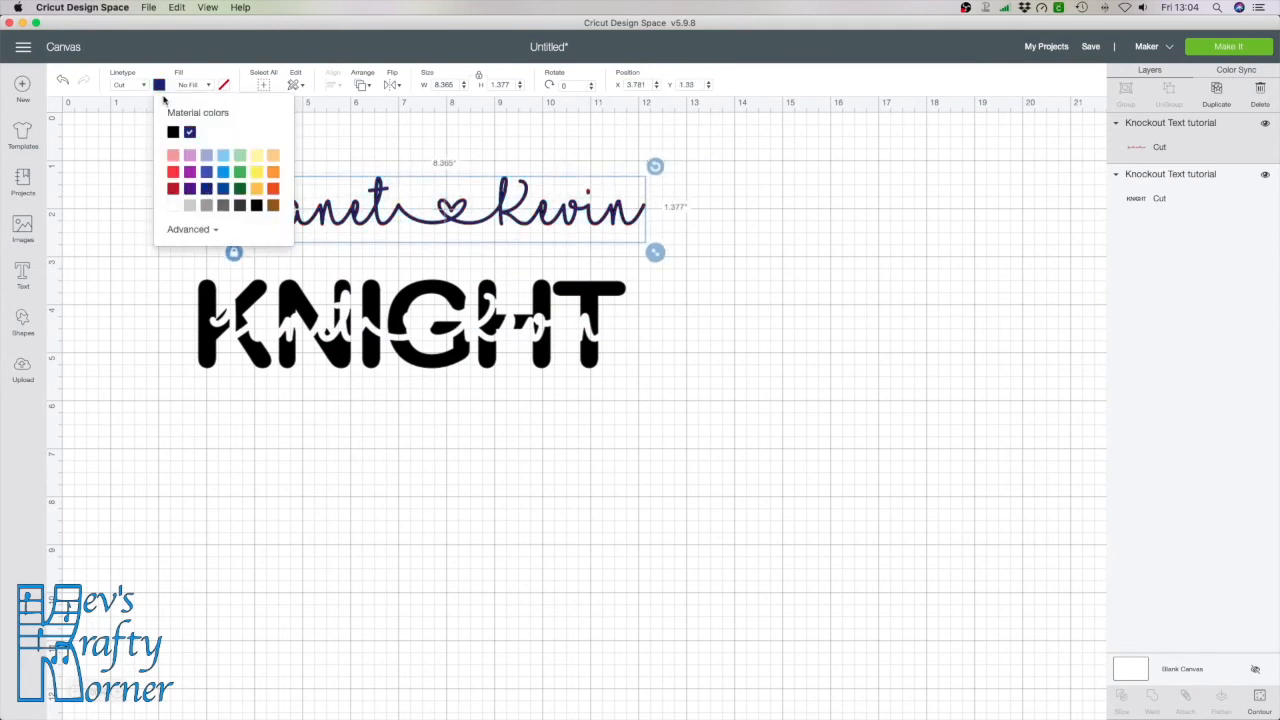
pyautogui.click(160, 87)
pyautogui.click(160, 87)
pyautogui.click(256, 156)
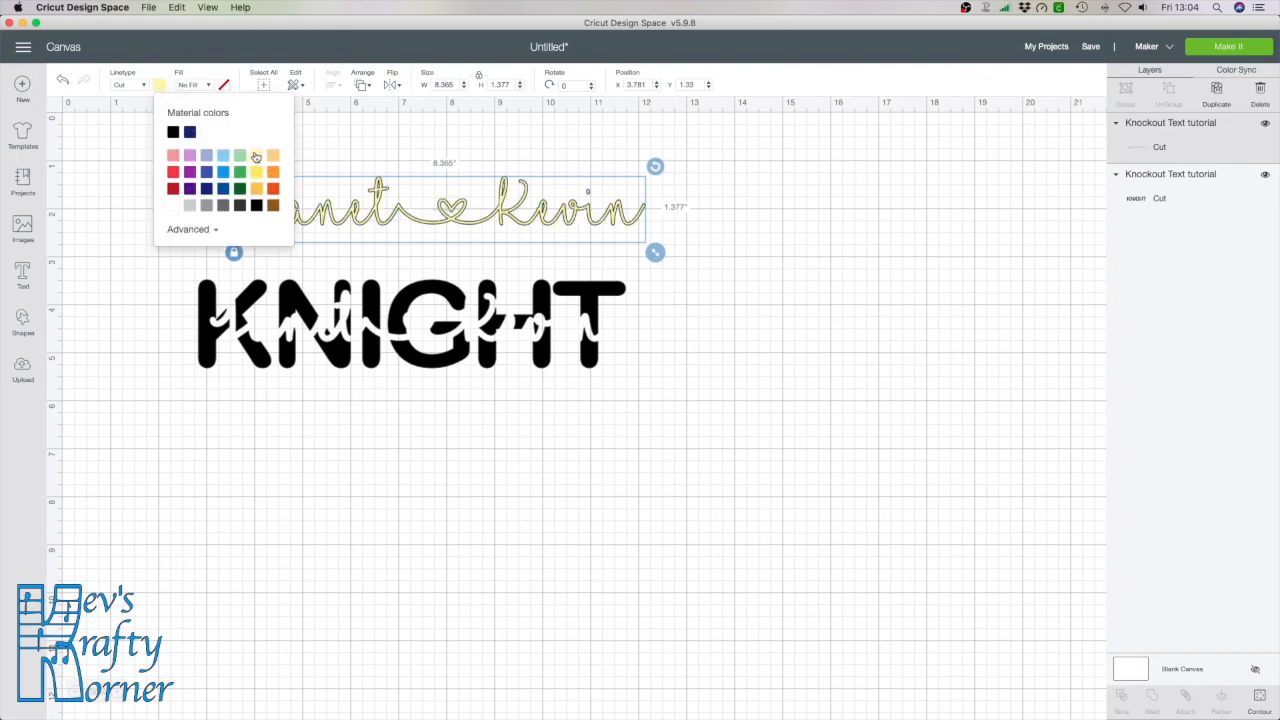
pyautogui.click(208, 352)
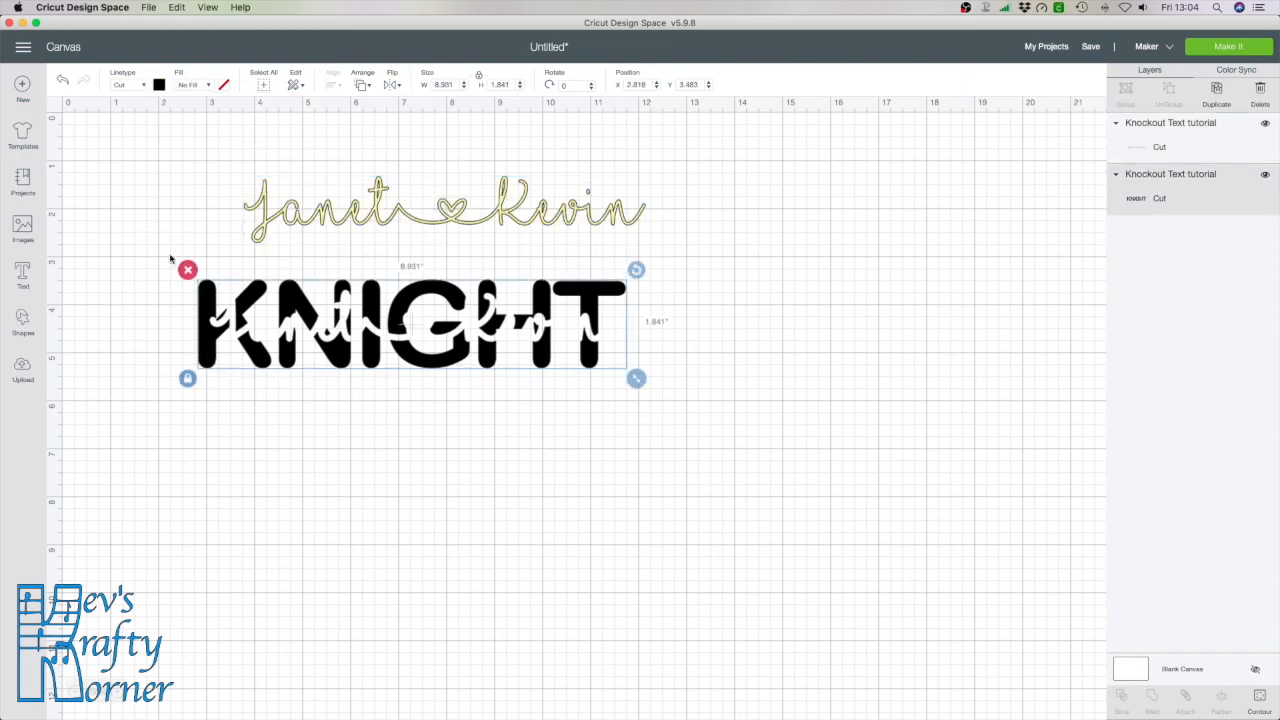
pyautogui.click(160, 87)
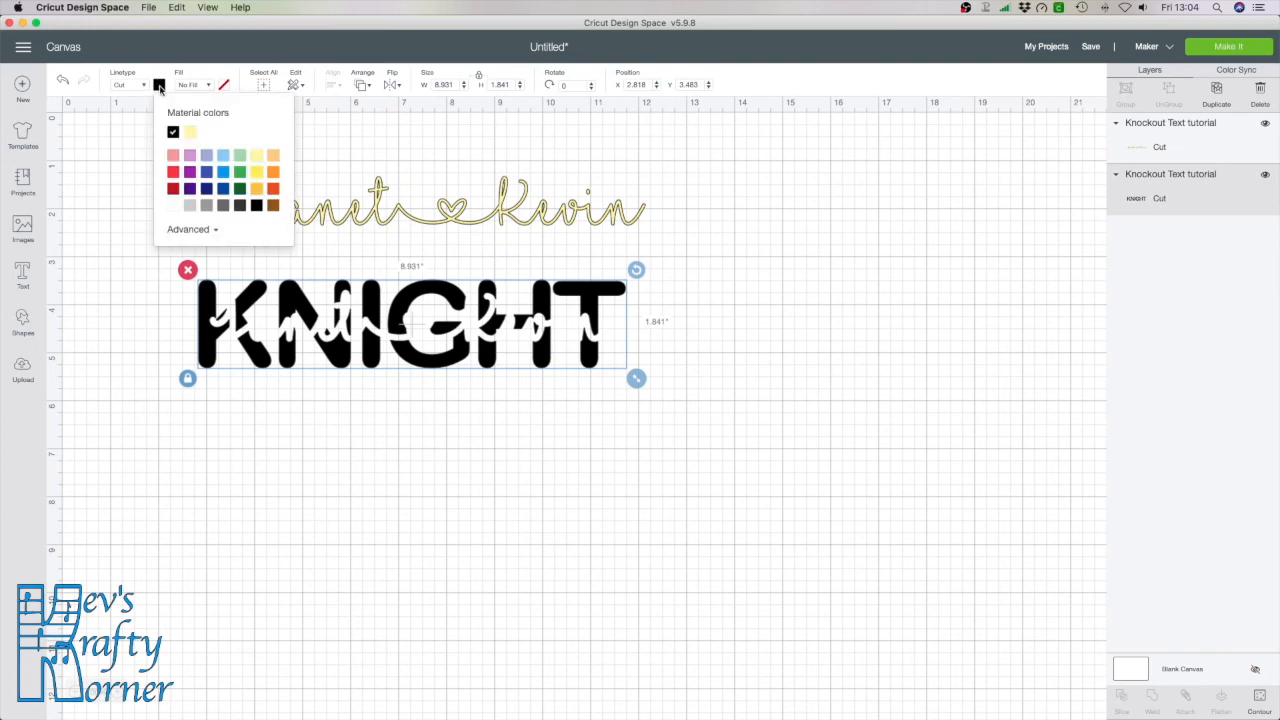
pyautogui.click(190, 173)
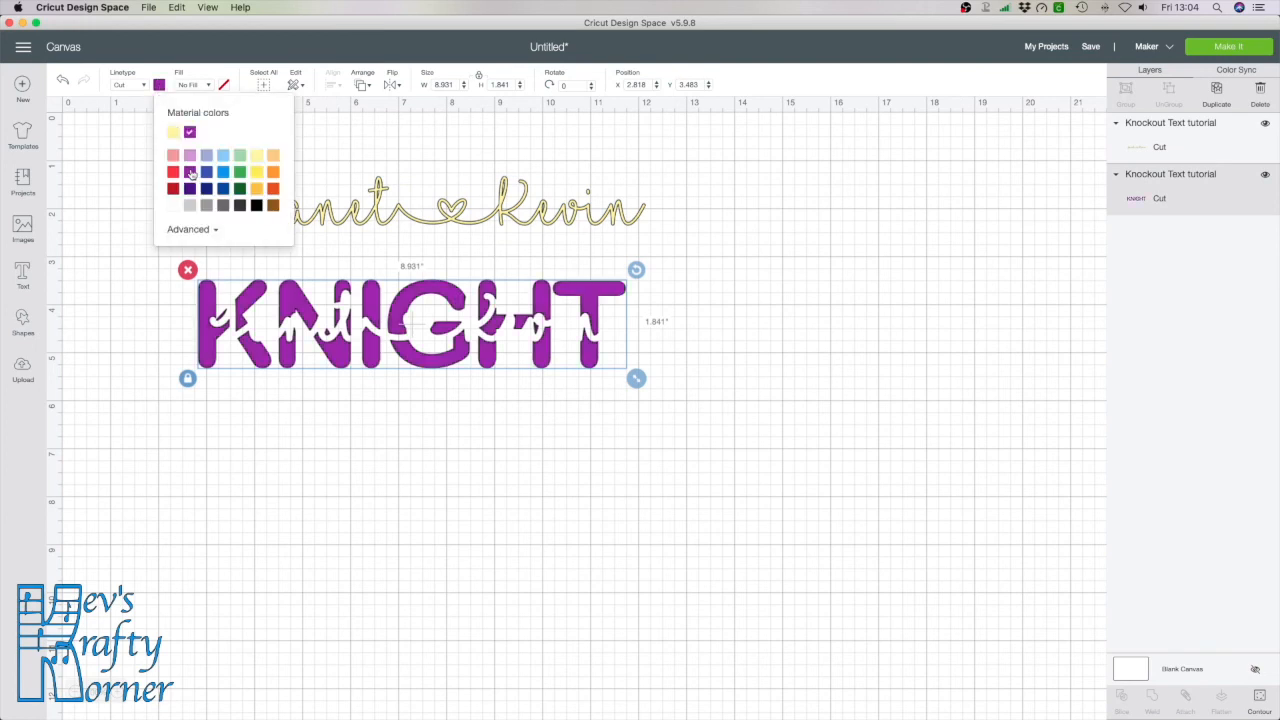
pyautogui.click(527, 484)
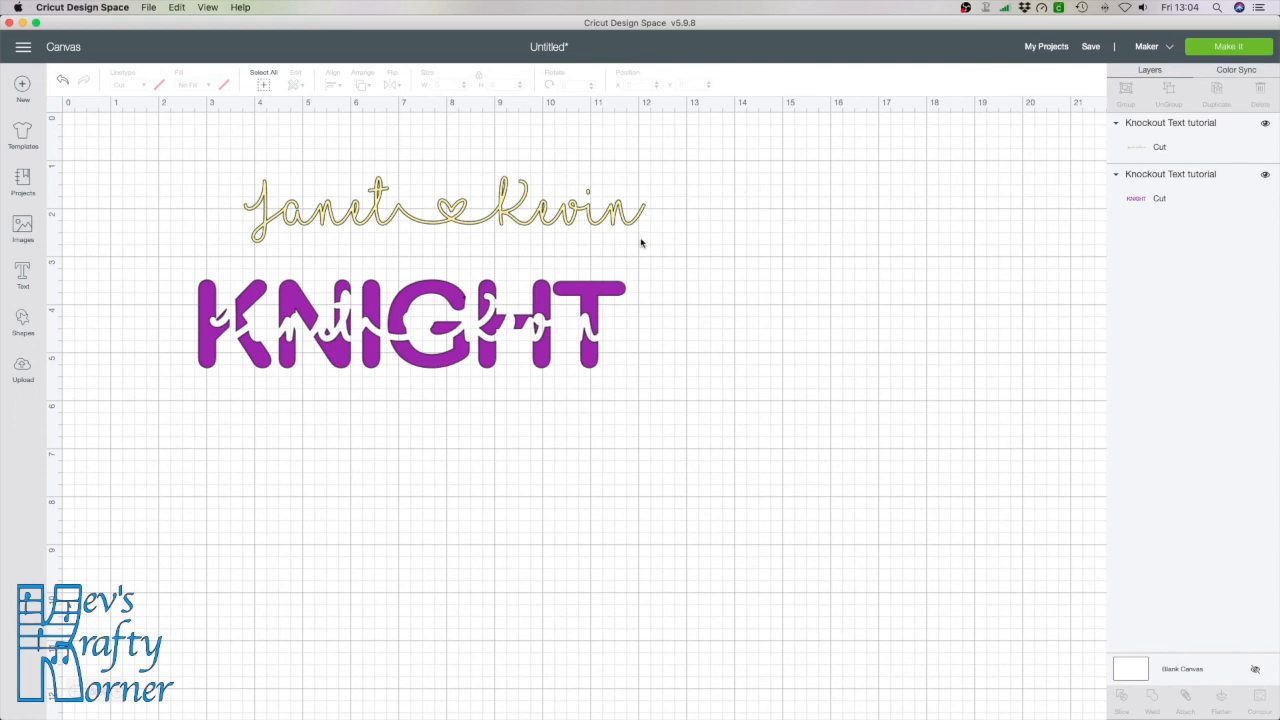
# Select both layers and align them to Center so the script sits inside KNIGHT
pyautogui.click(262, 86)
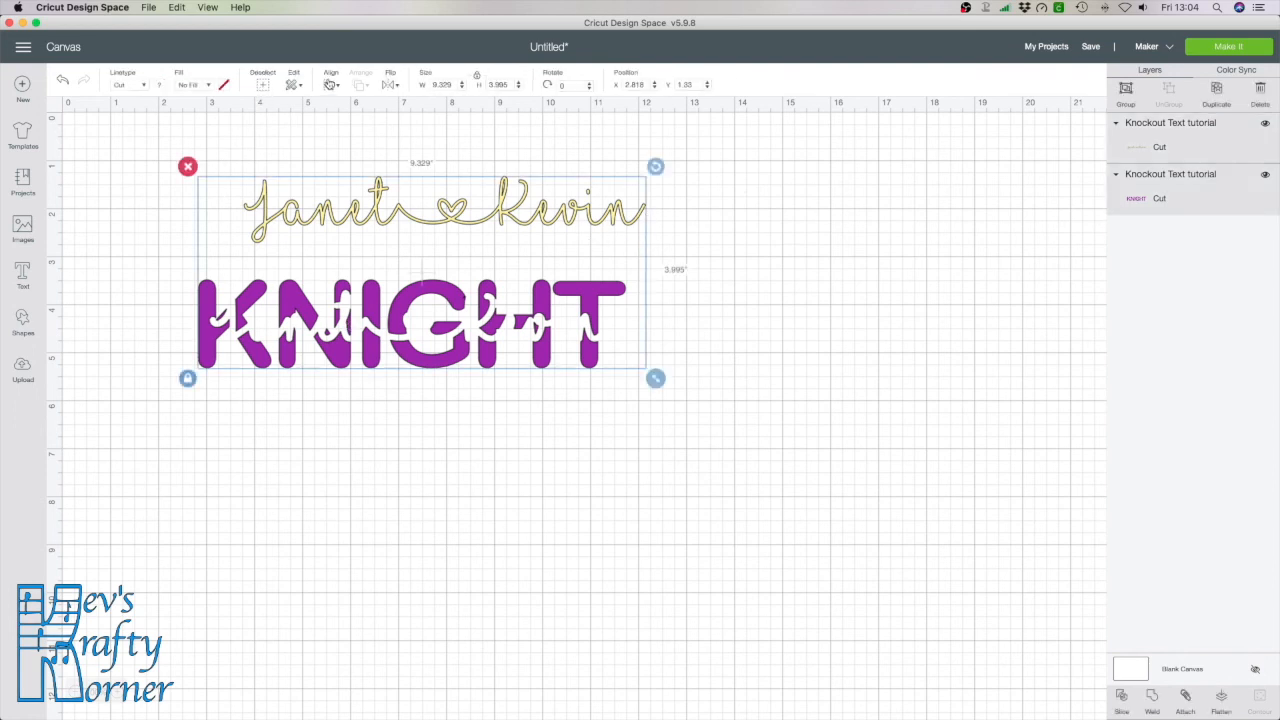
pyautogui.click(330, 85)
pyautogui.click(344, 236)
pyautogui.click(813, 342)
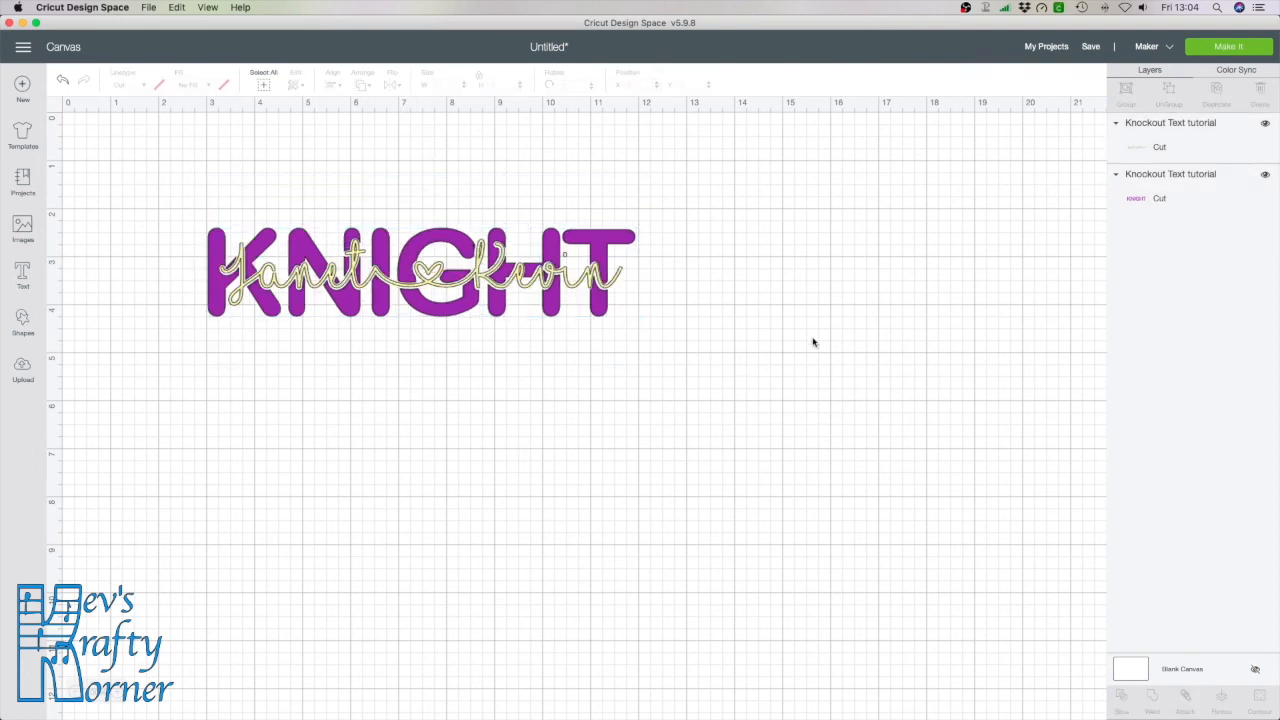
pyautogui.click(1221, 50)
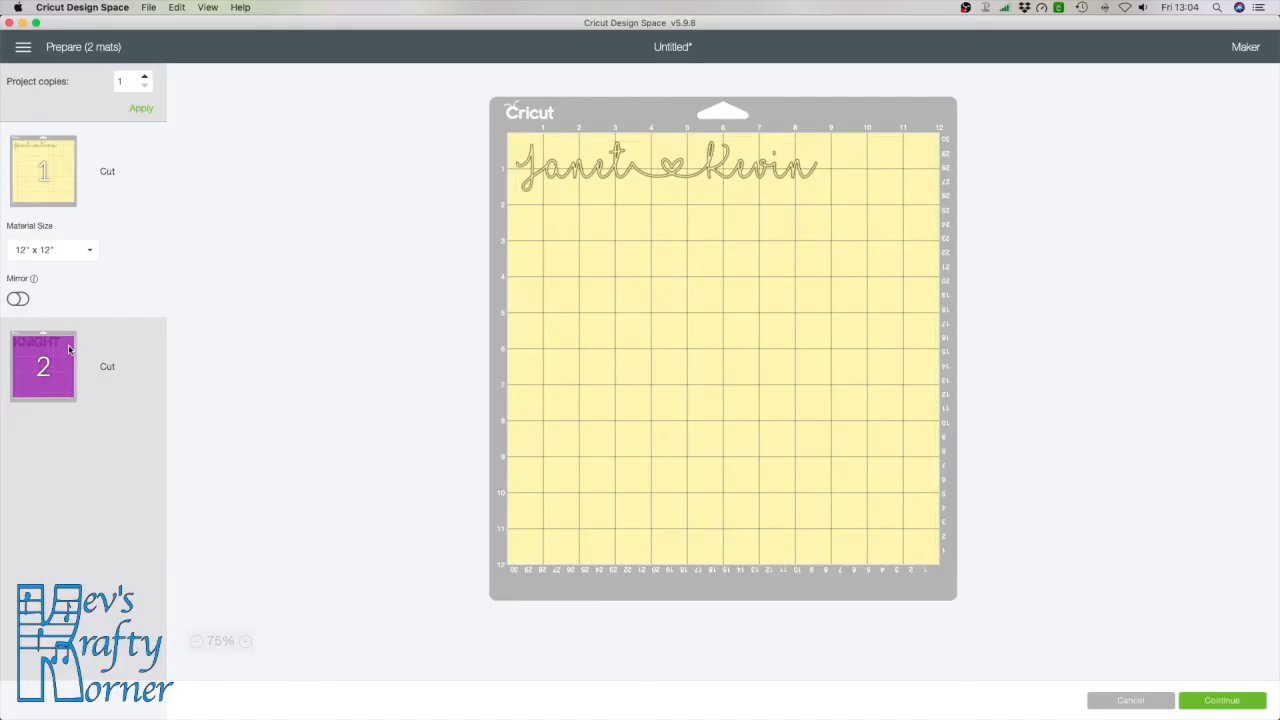
pyautogui.click(69, 348)
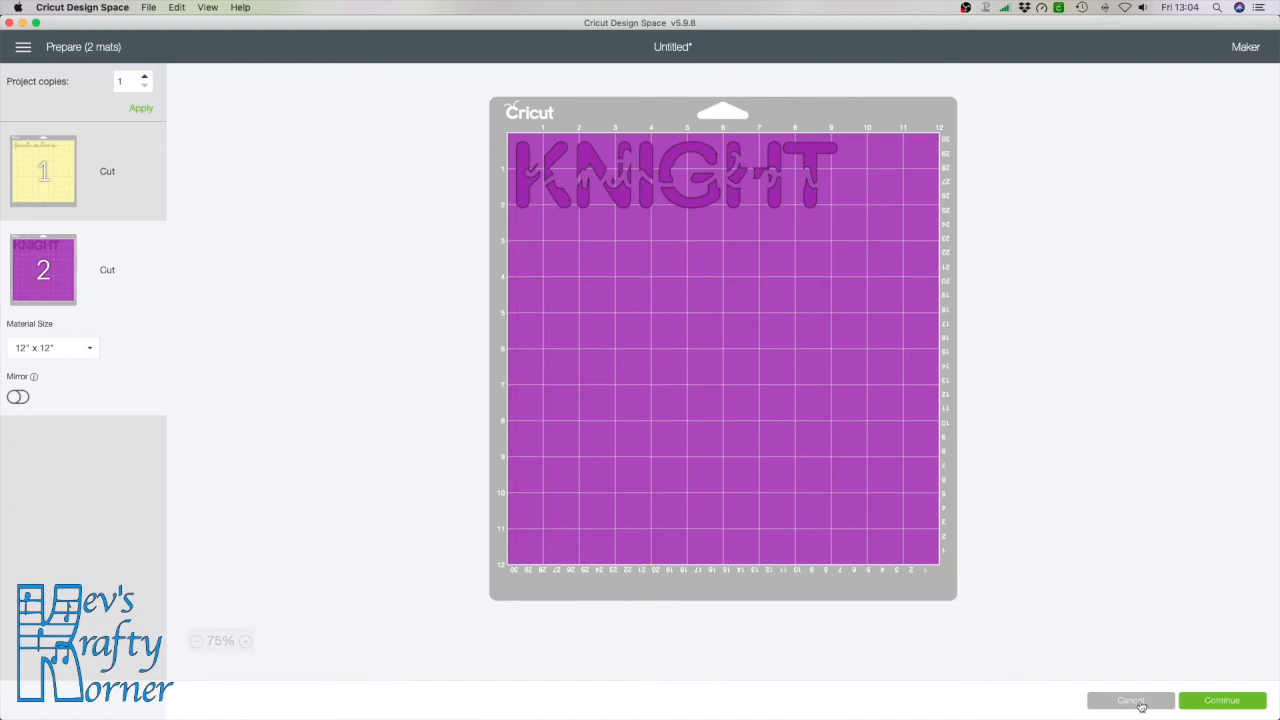
pyautogui.click(1131, 701)
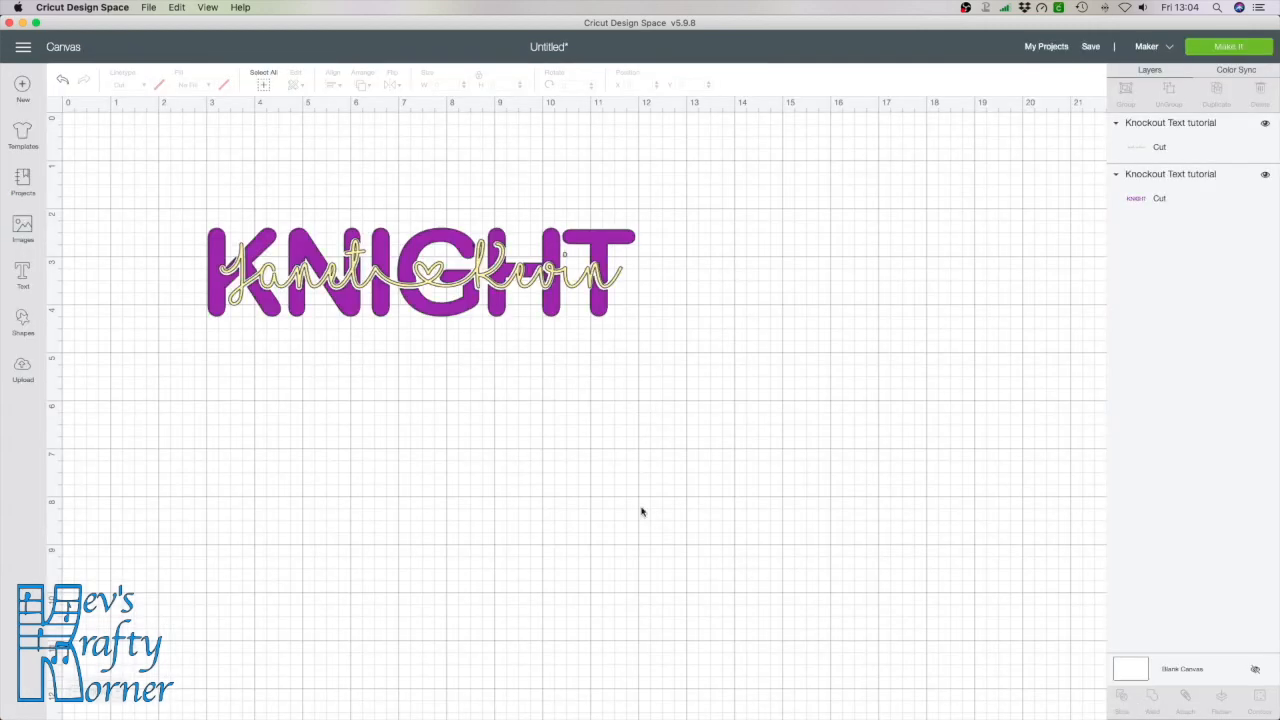